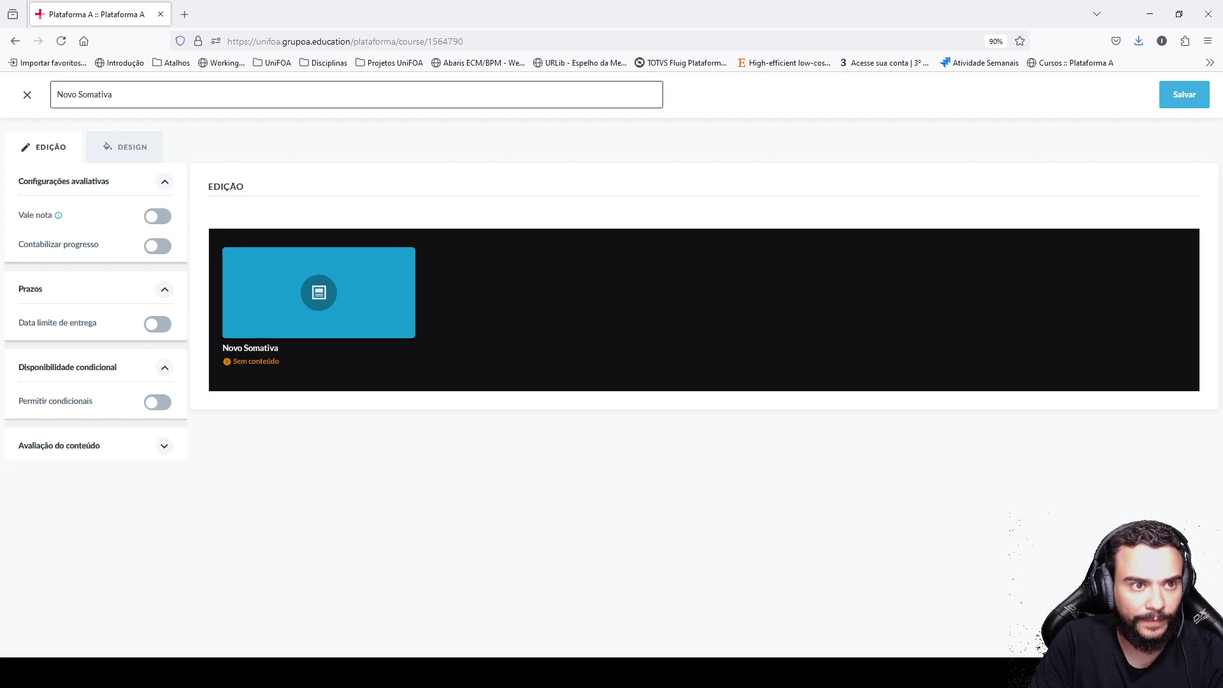
Step: Remove the word Novo from the item's title so that it reads Somativa
key("Delete")
key("Delete")
key("Delete")
key("Delete")
key("Delete")
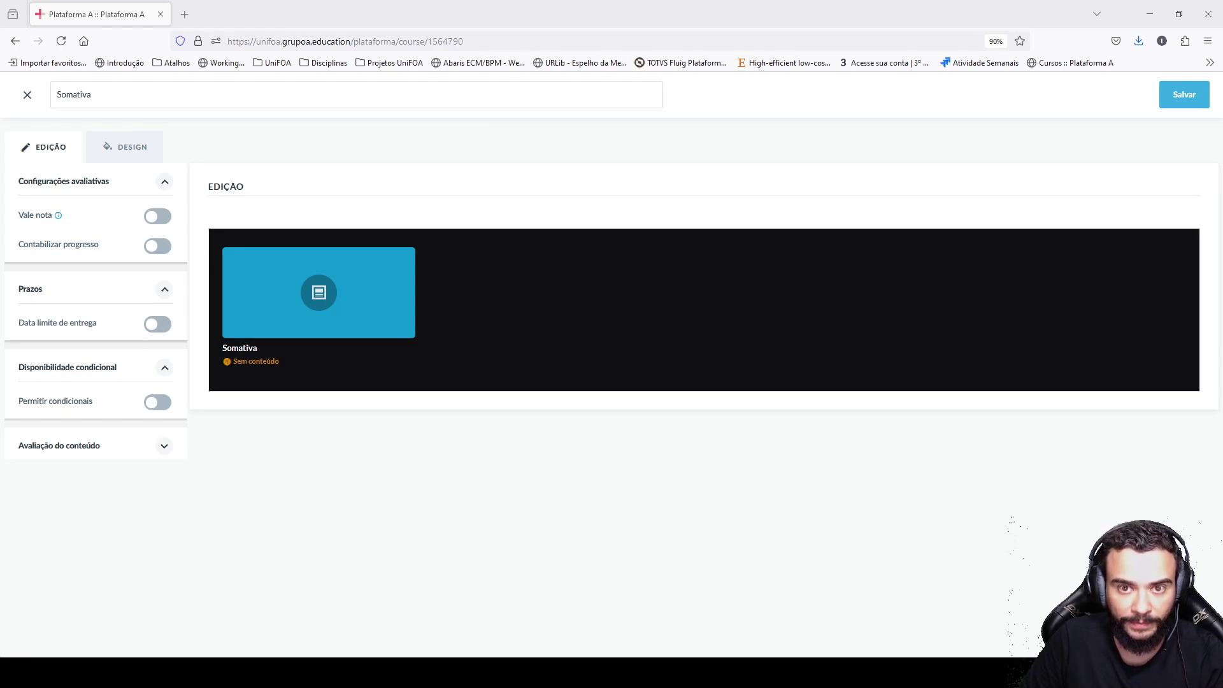
Step: Make the Somativa item count for a grade (Vale nota) and assign it to the SOMATIVA evaluation block
left_click(158, 220)
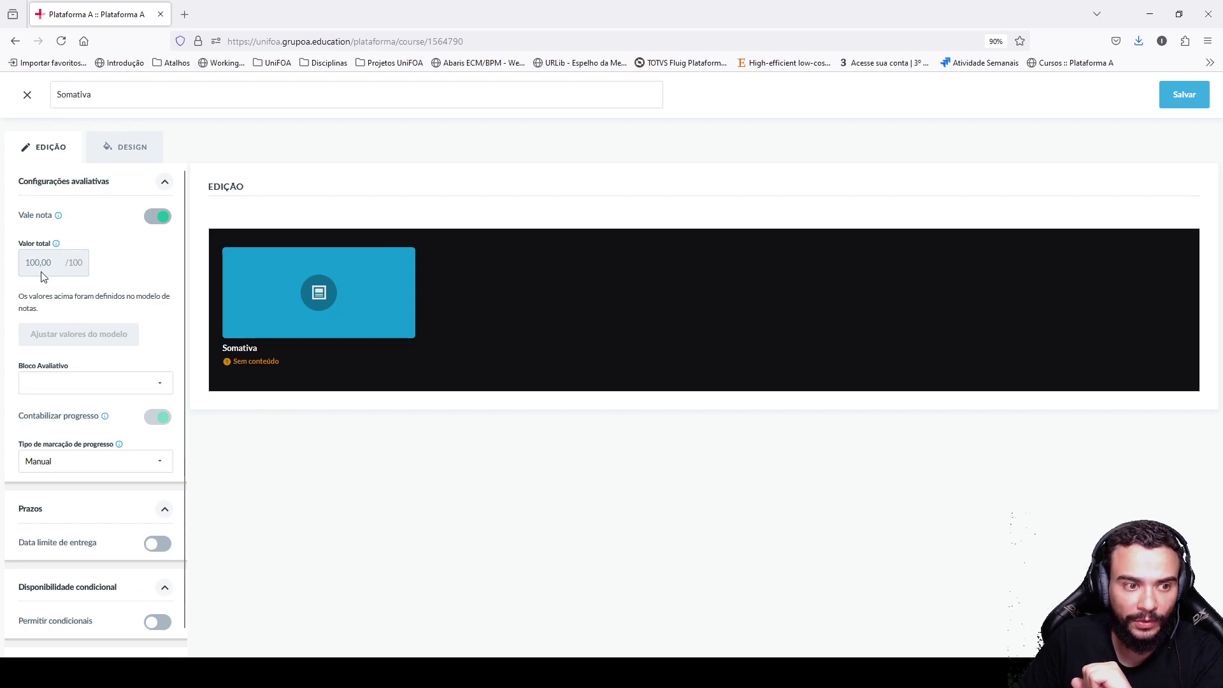
left_click(40, 382)
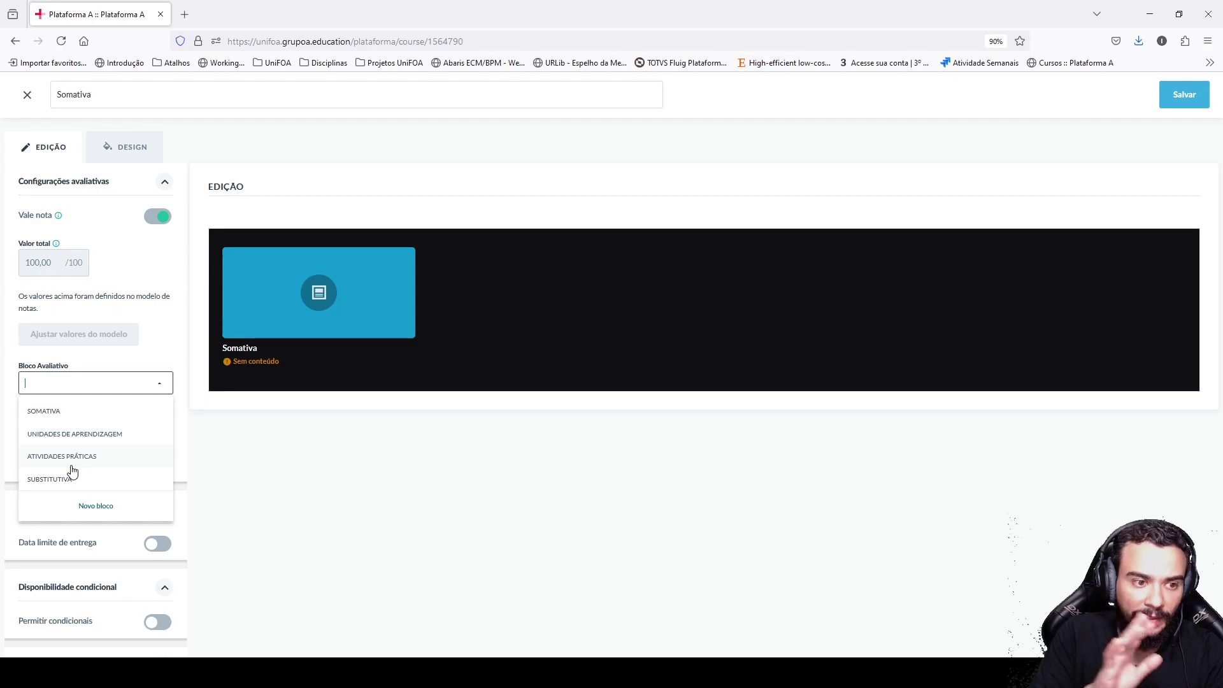
left_click(90, 412)
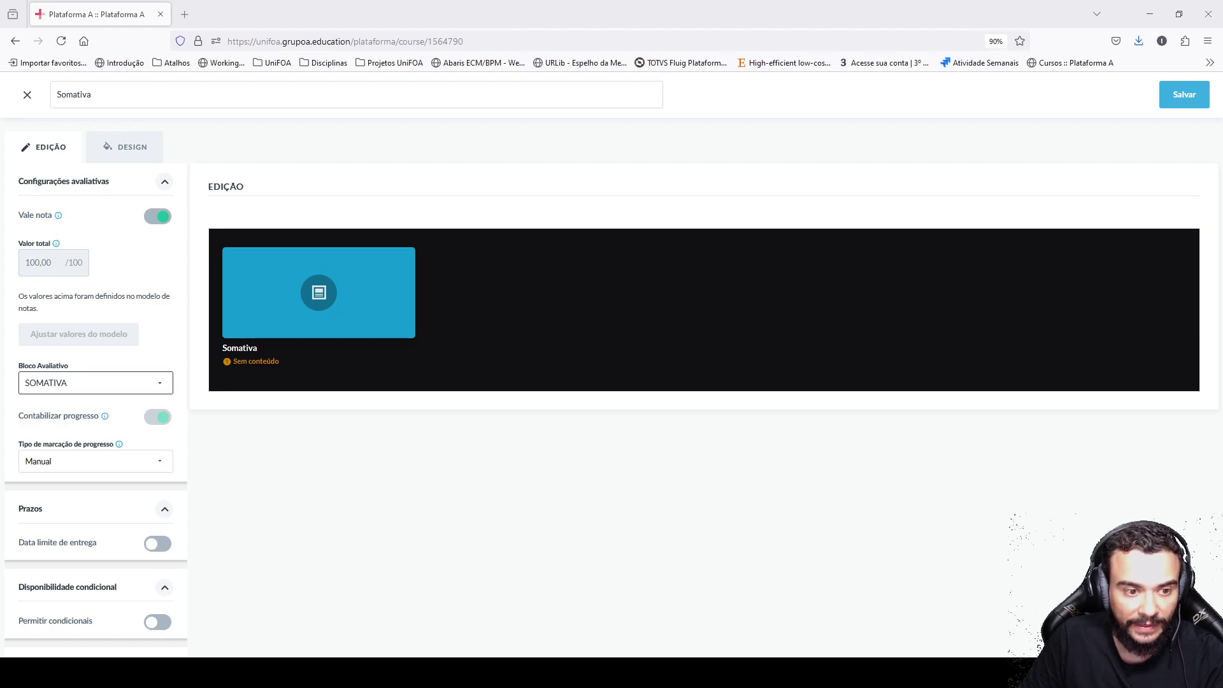
Step: Enable the delivery deadline (Data limite de entrega) and set its date to 05/10/2024
left_click(167, 555)
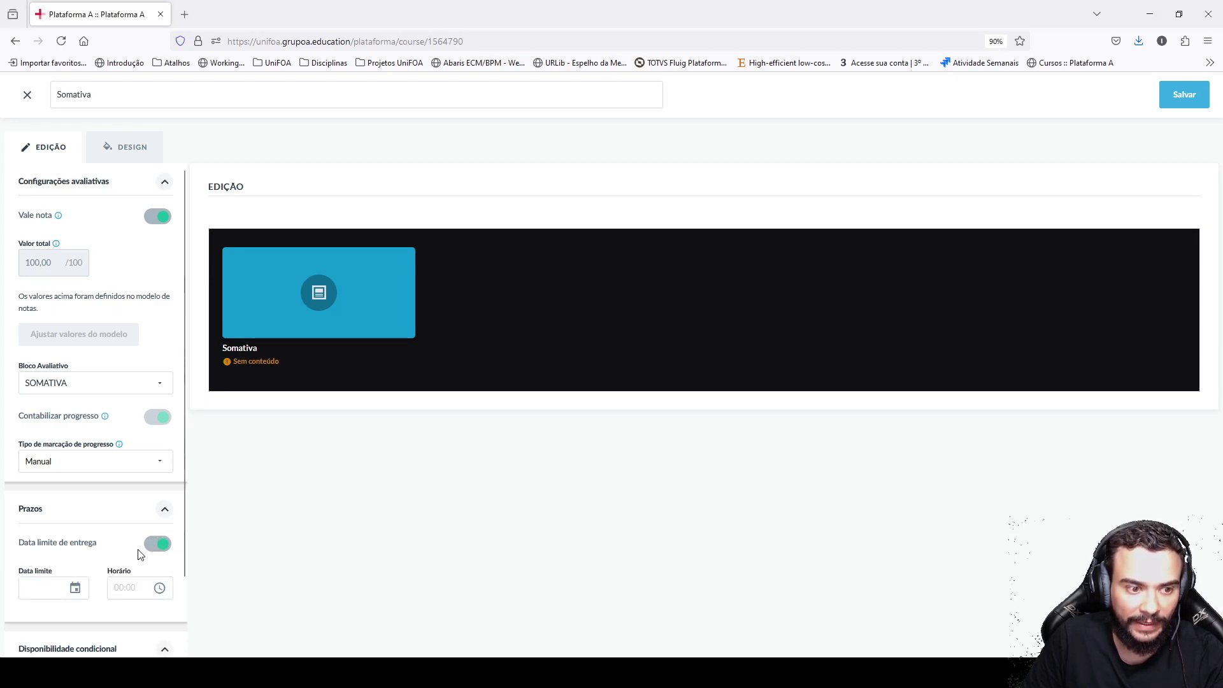
left_click(51, 587)
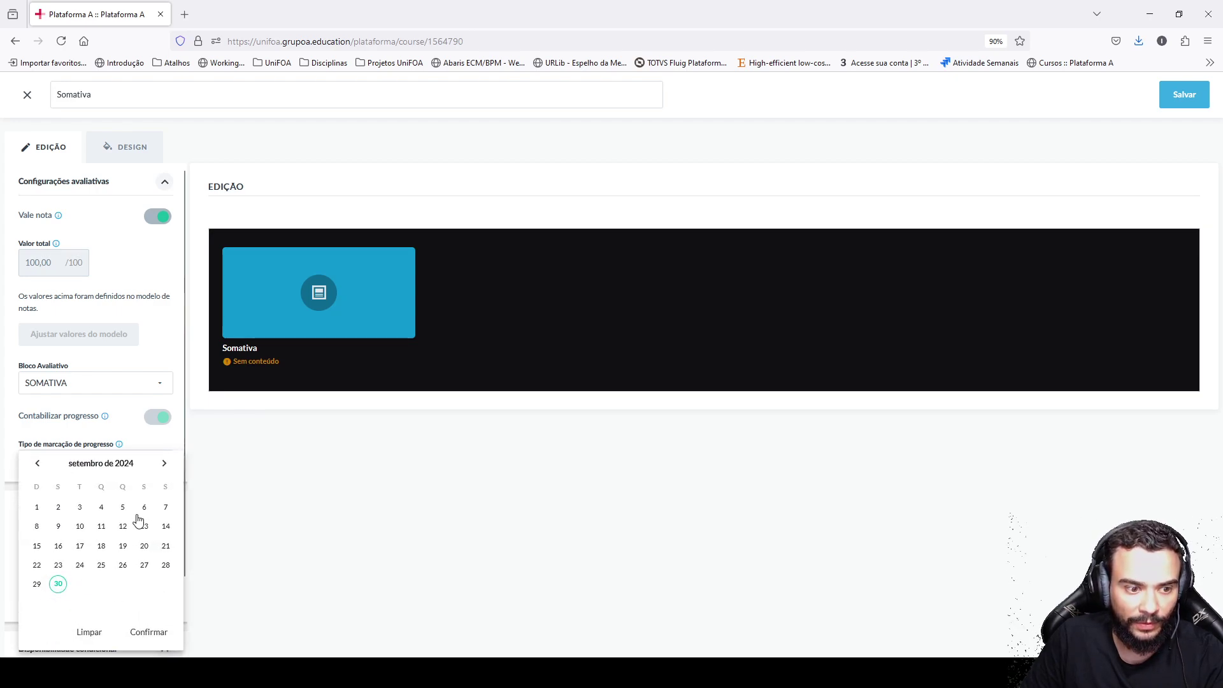
left_click(163, 465)
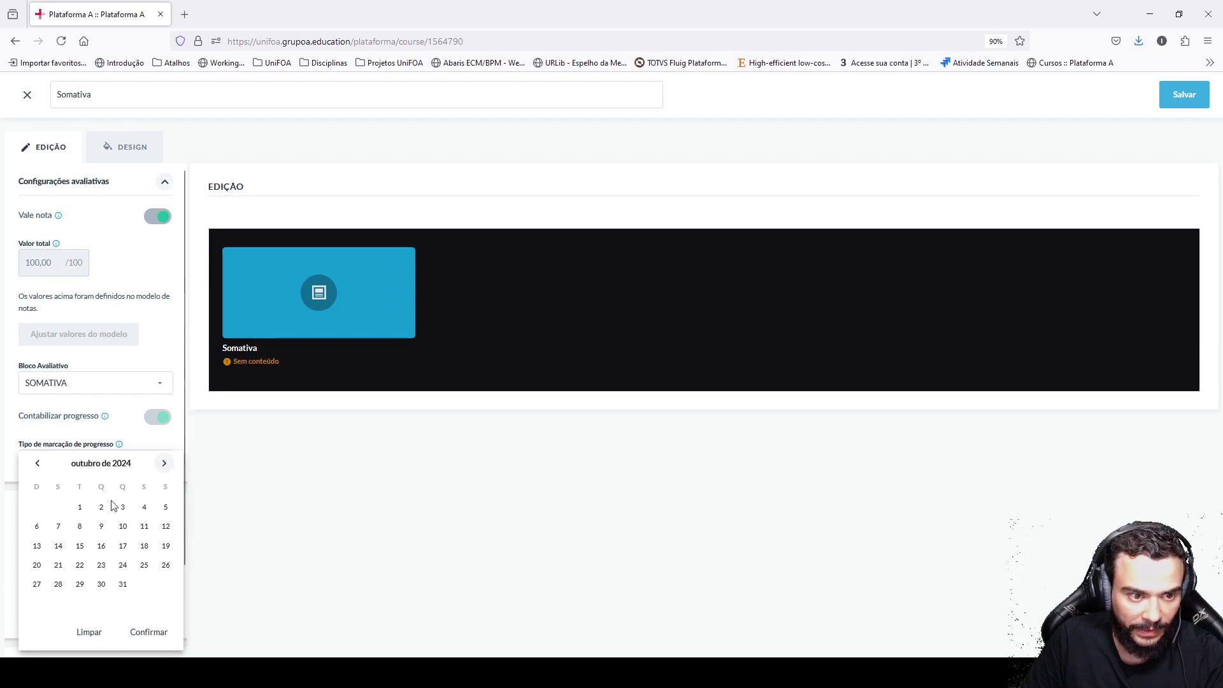
left_click(165, 508)
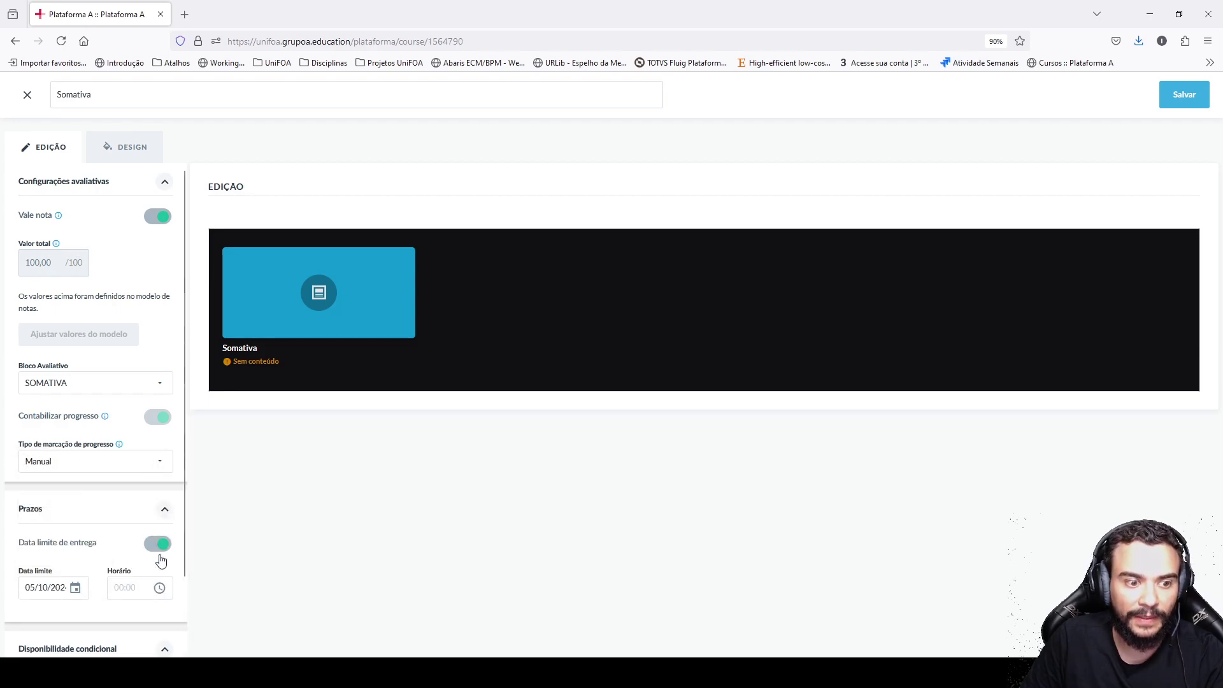
Step: Set the delivery deadline's time to 23:59
left_click(131, 587)
type("23:")
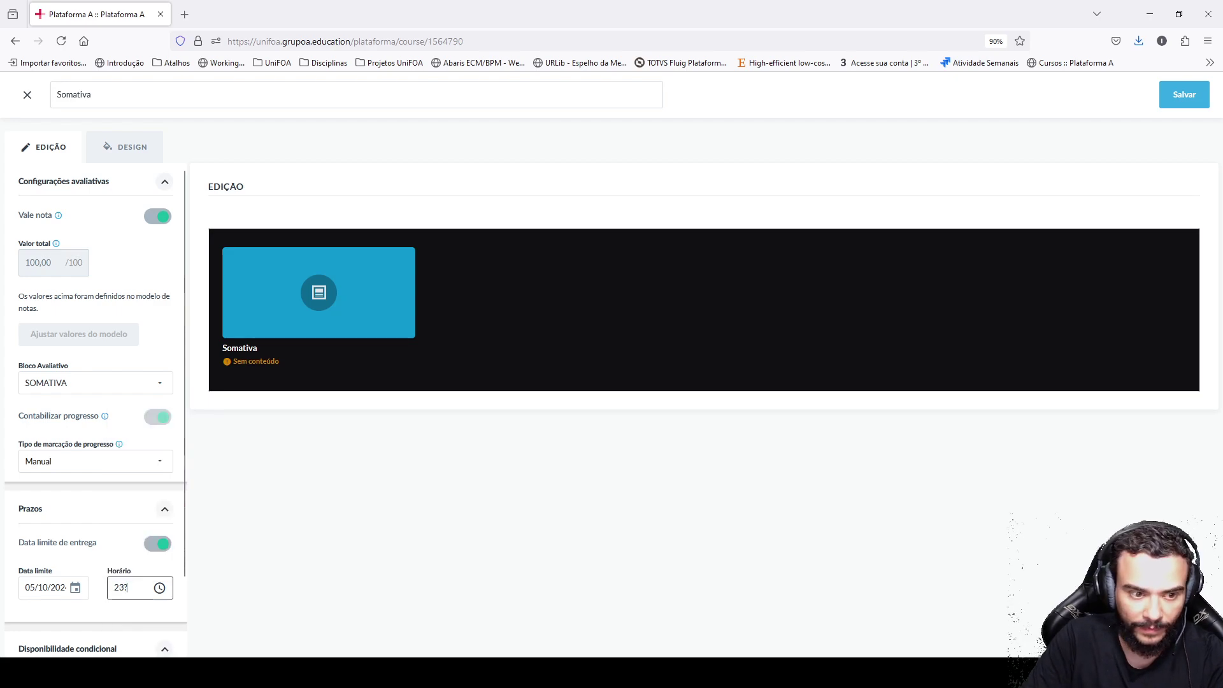
key("BackSpace")
type(":")
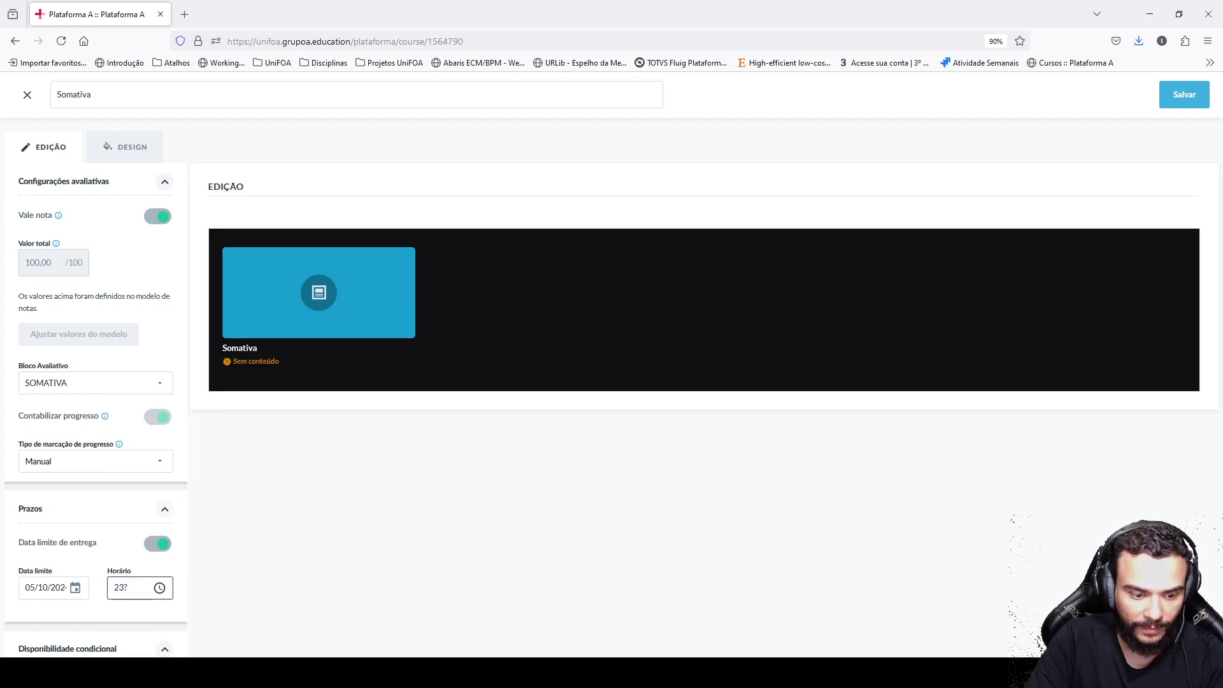
key("BackSpace")
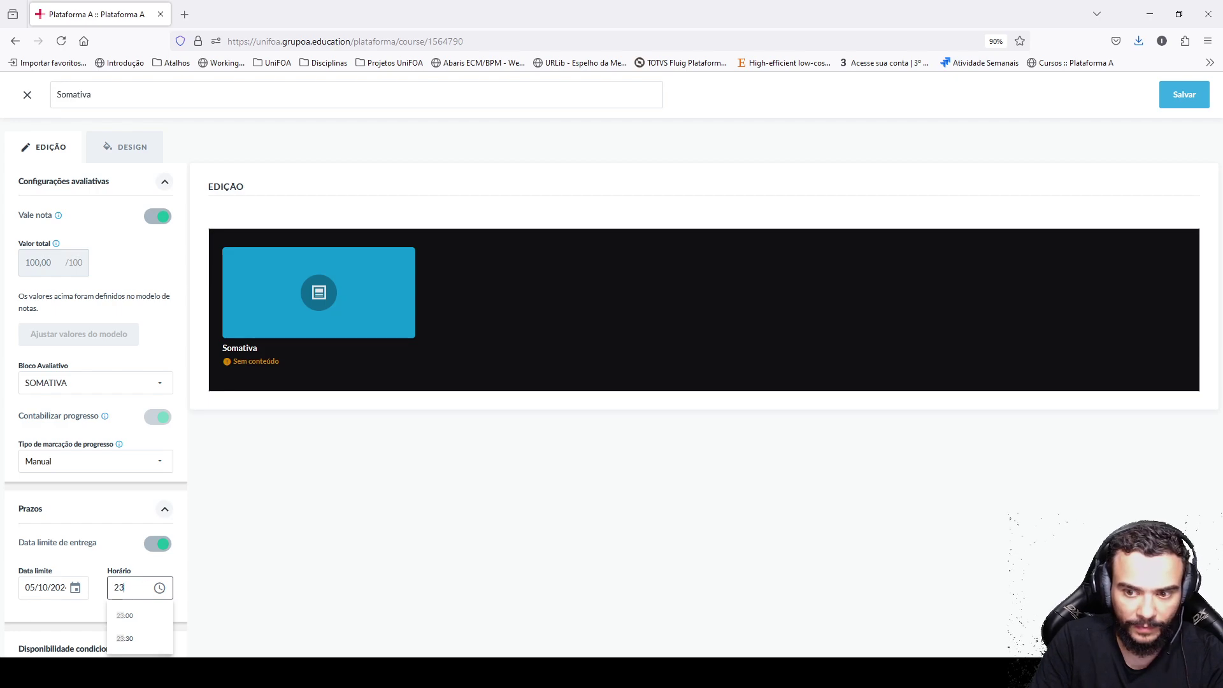
type(":")
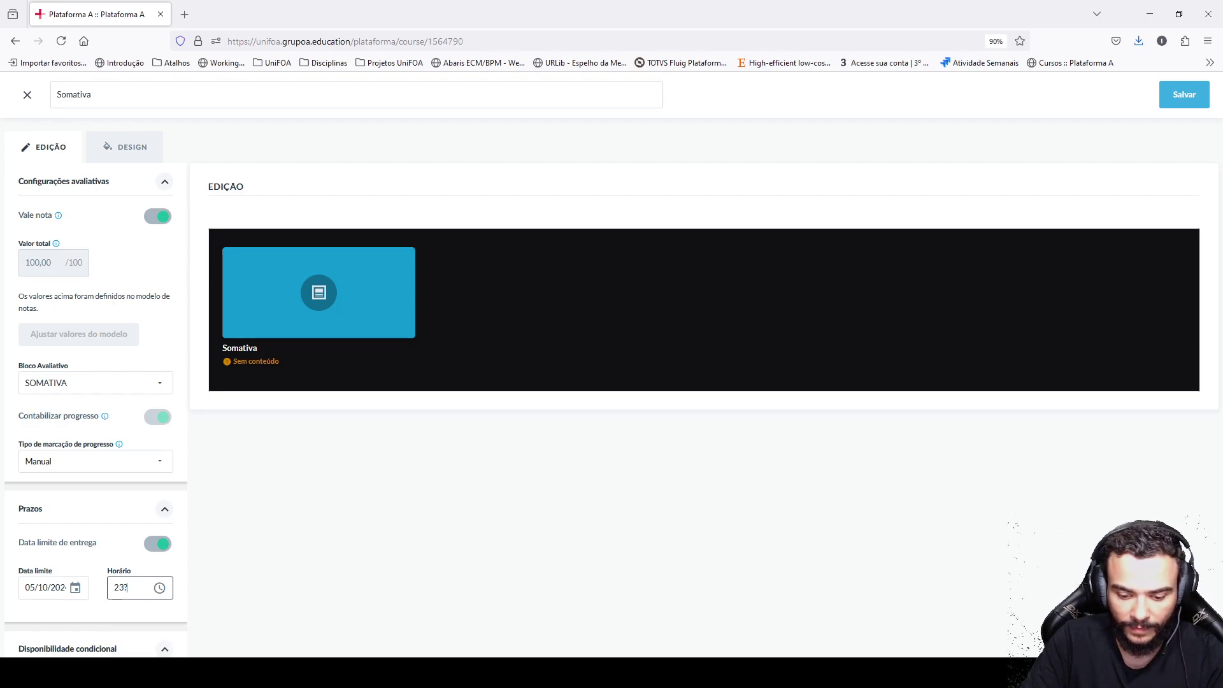
key("BackSpace")
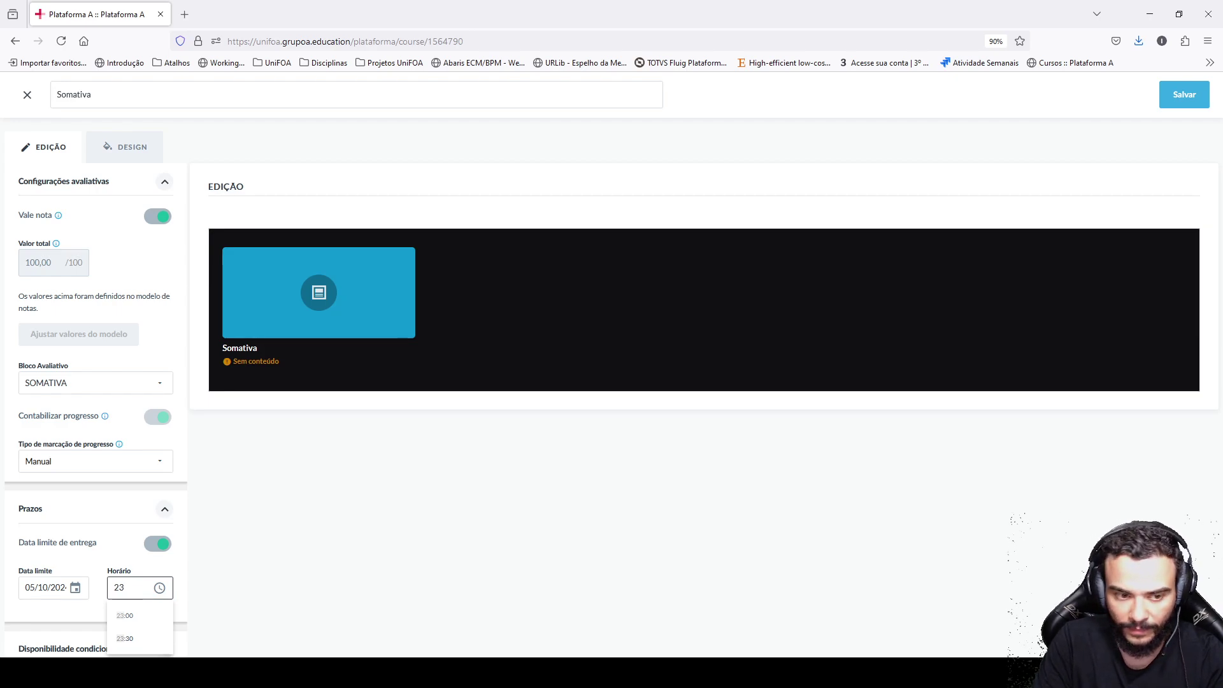
type(":59")
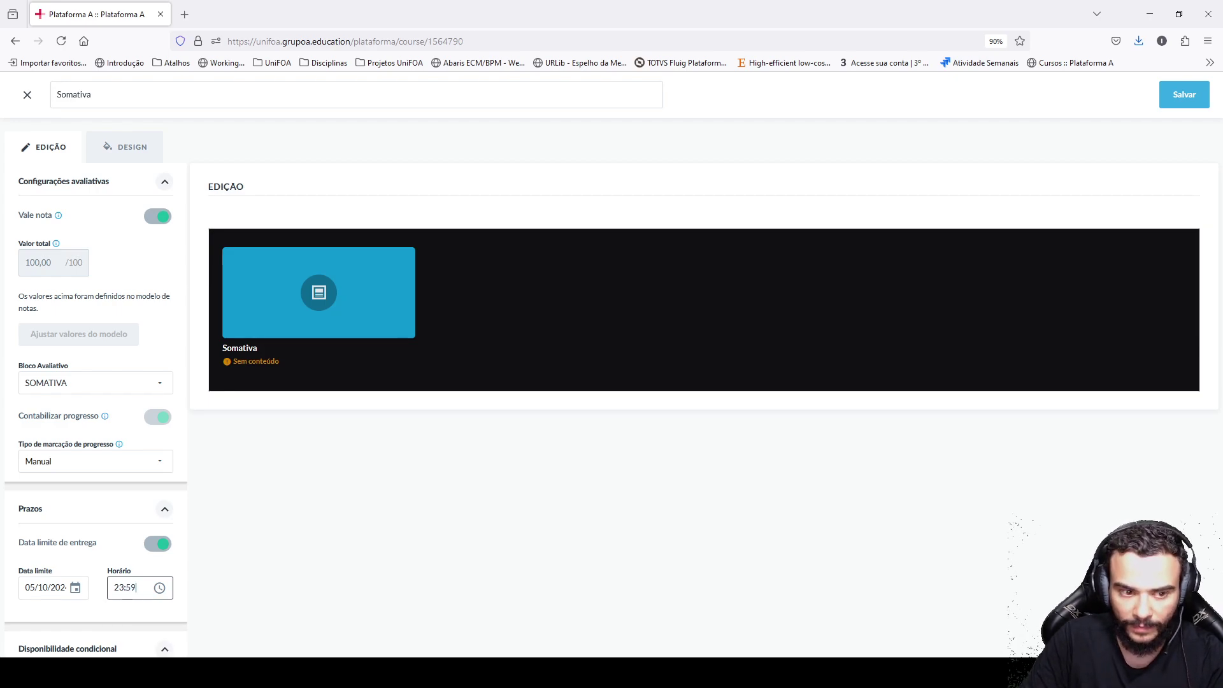
left_click(252, 558)
Step: Allow conditional availability (Permitir condicionais) for the Somativa item
scroll(153, 561, "down", 2)
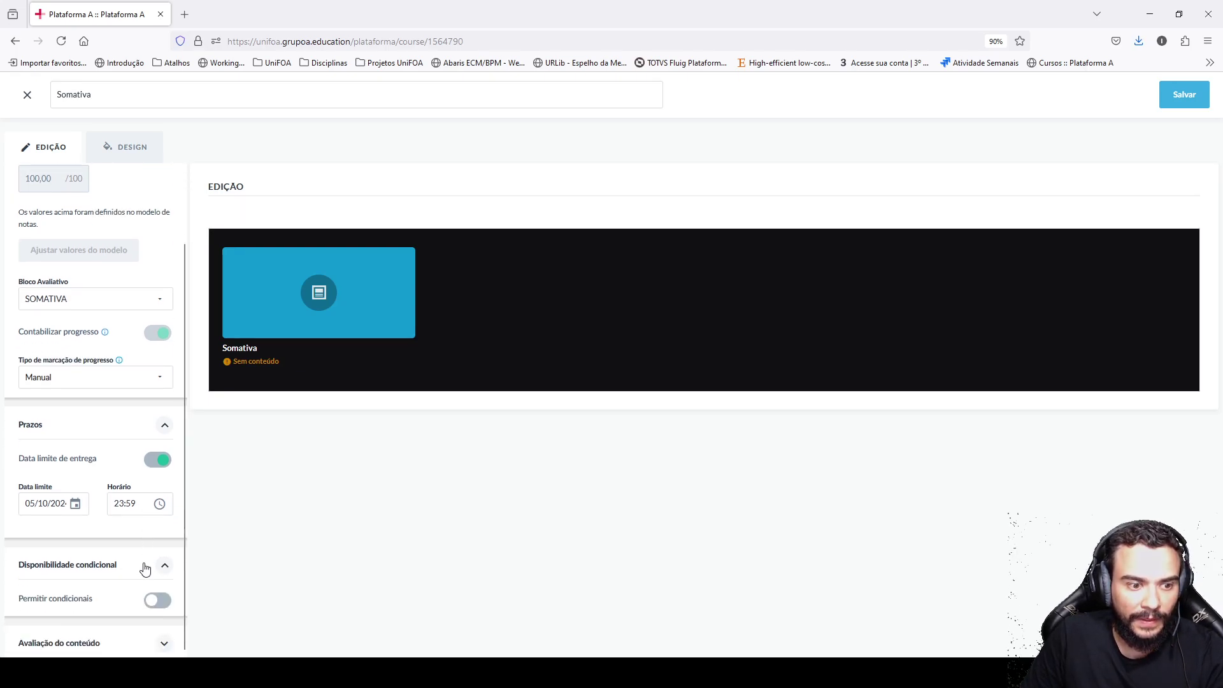
left_click(156, 604)
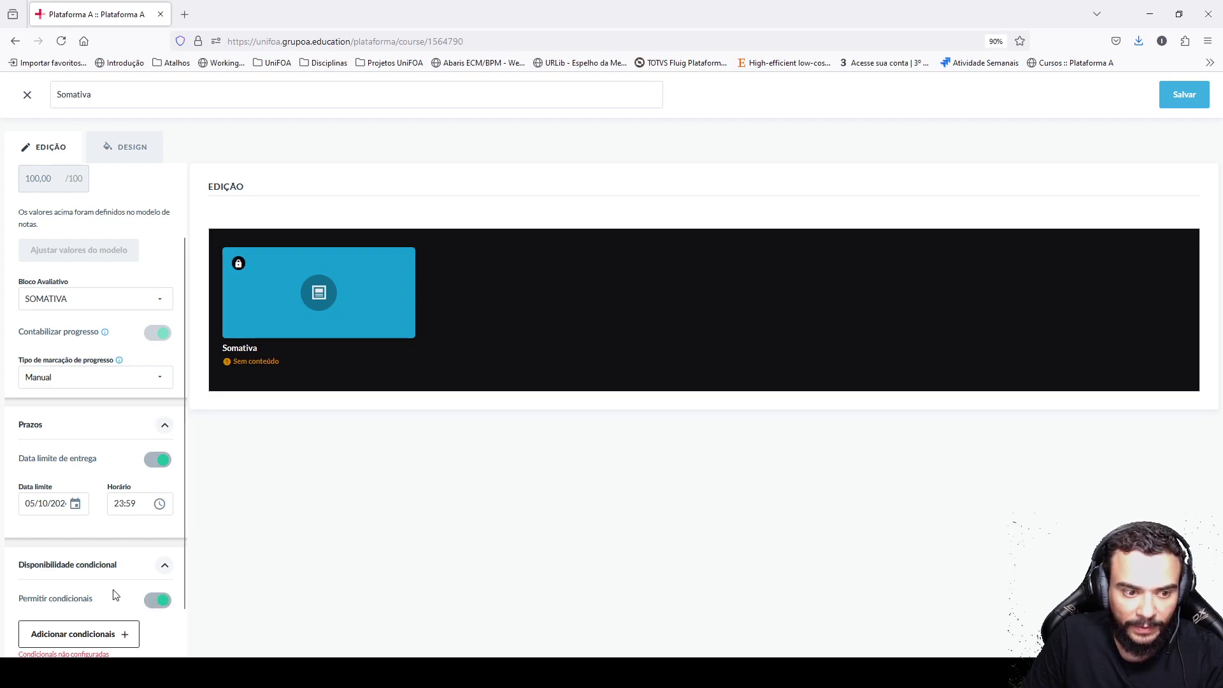
scroll(102, 609, "down", 1)
left_click(89, 584)
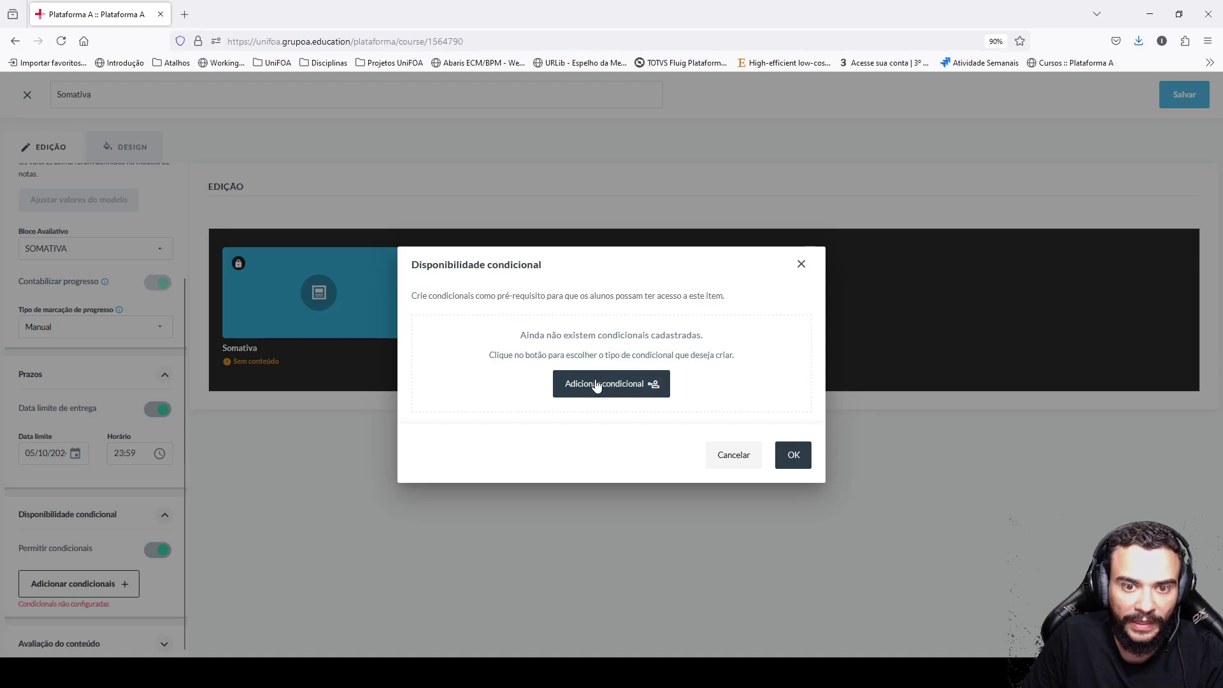
left_click(612, 384)
left_click(592, 418)
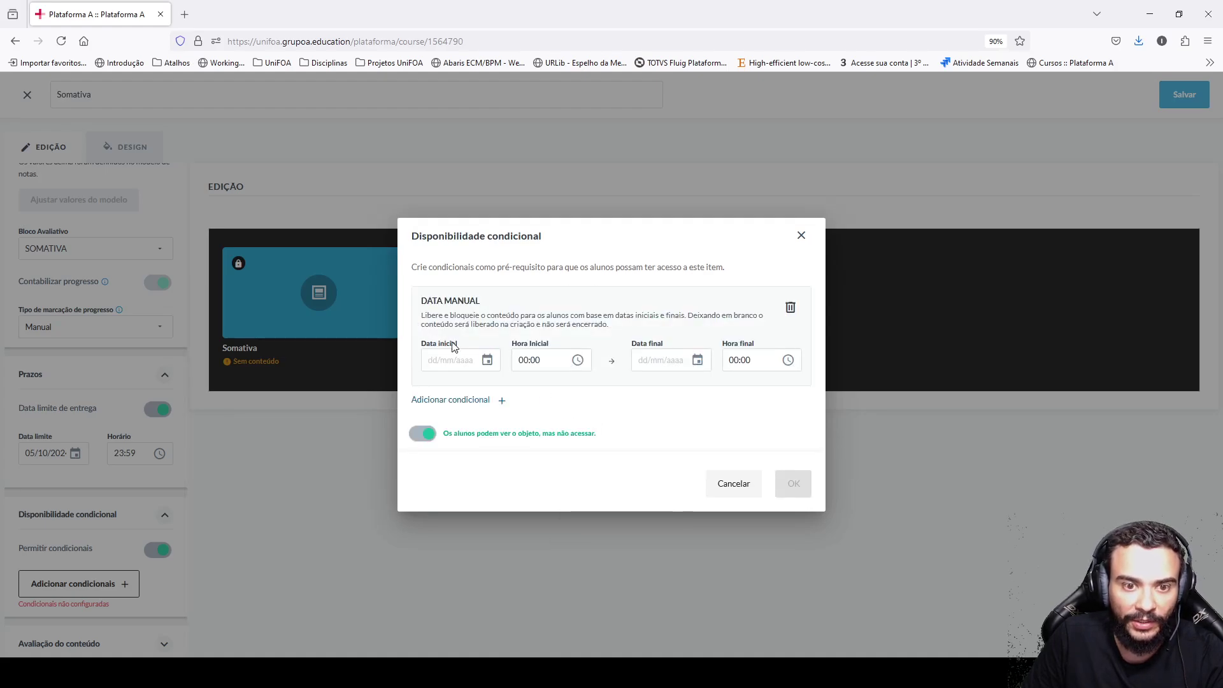
left_click(446, 360)
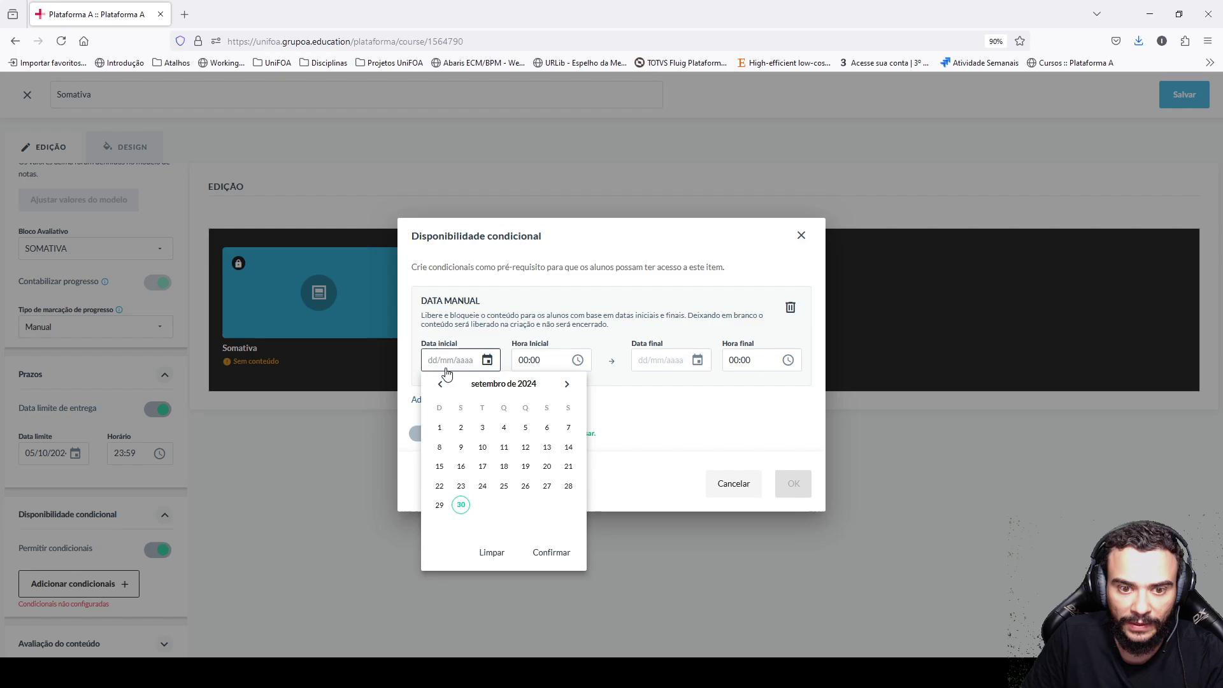
left_click(462, 506)
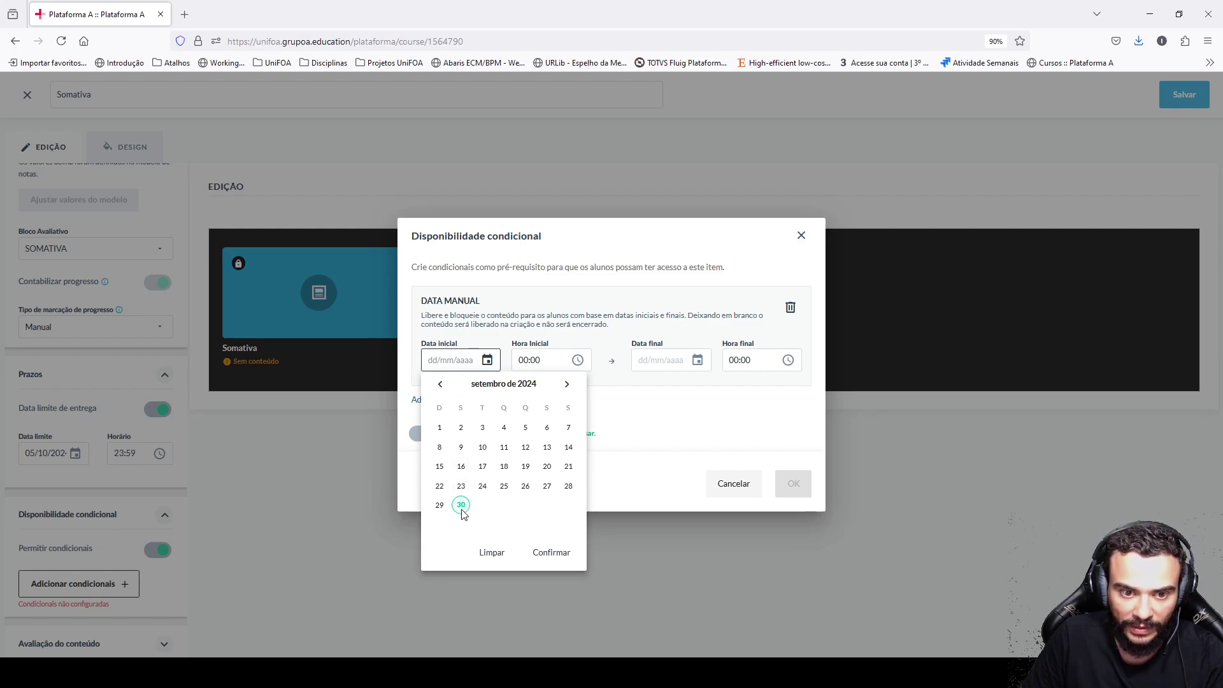
left_click(548, 553)
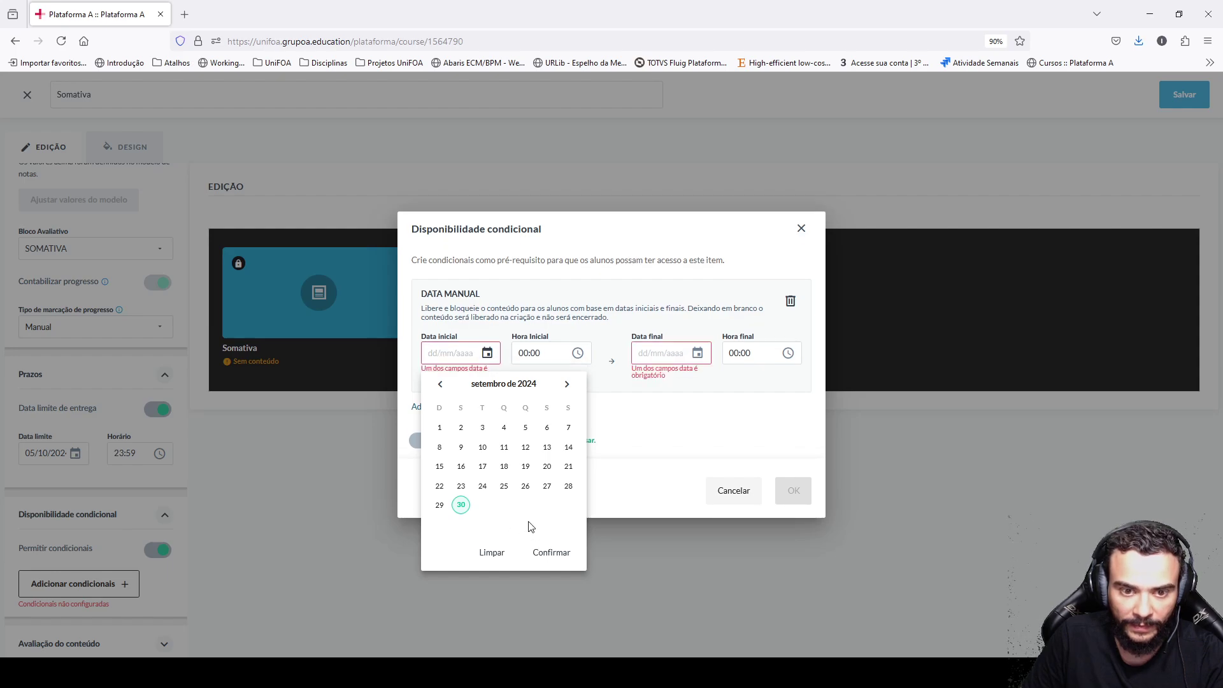
left_click(446, 372)
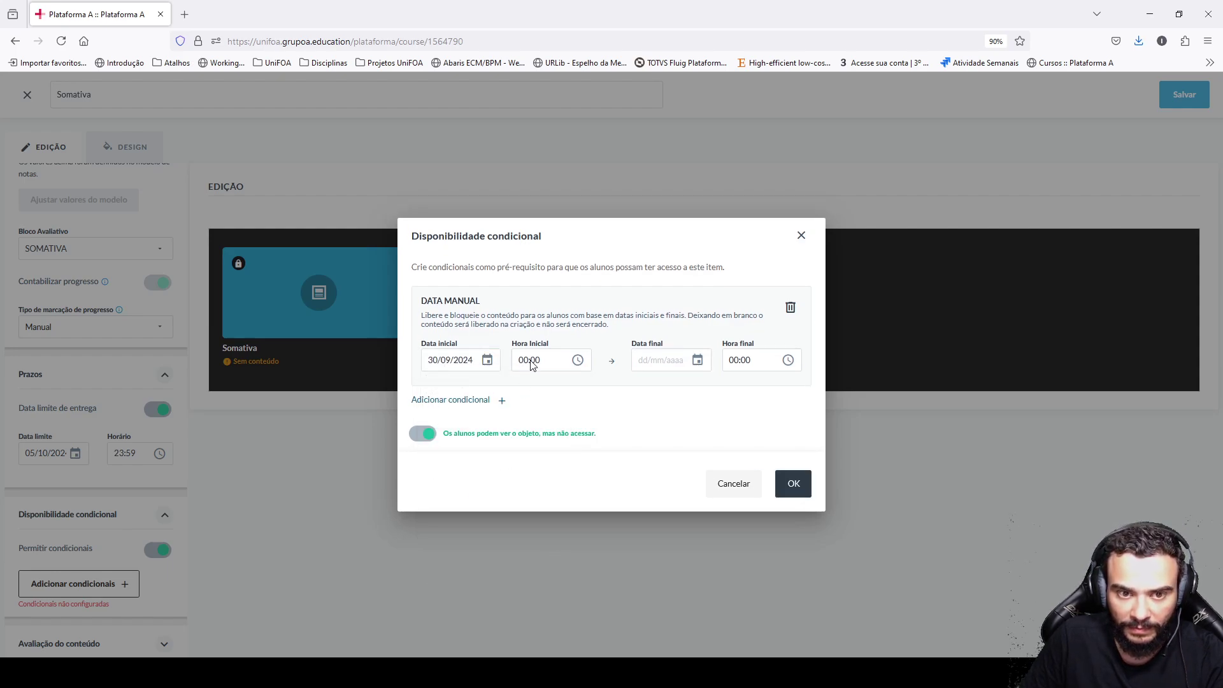
left_click(657, 365)
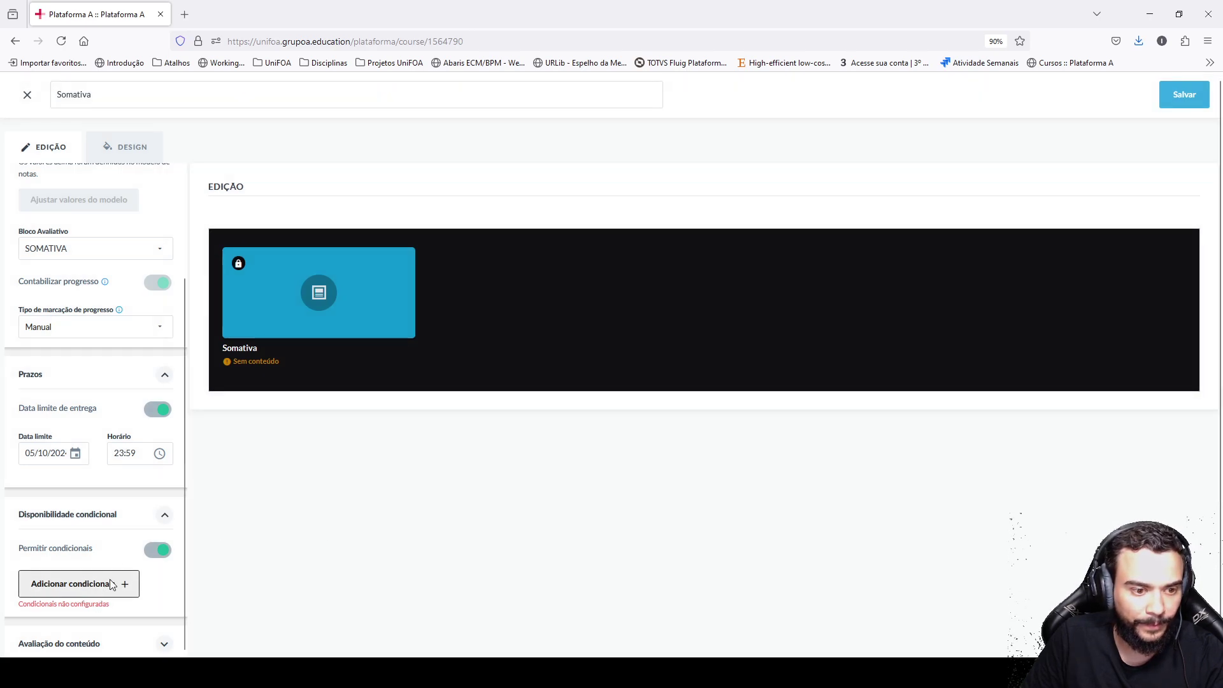
Step: Add a Data manual conditional to the item and set its initial date to 30/09/2024
left_click(128, 587)
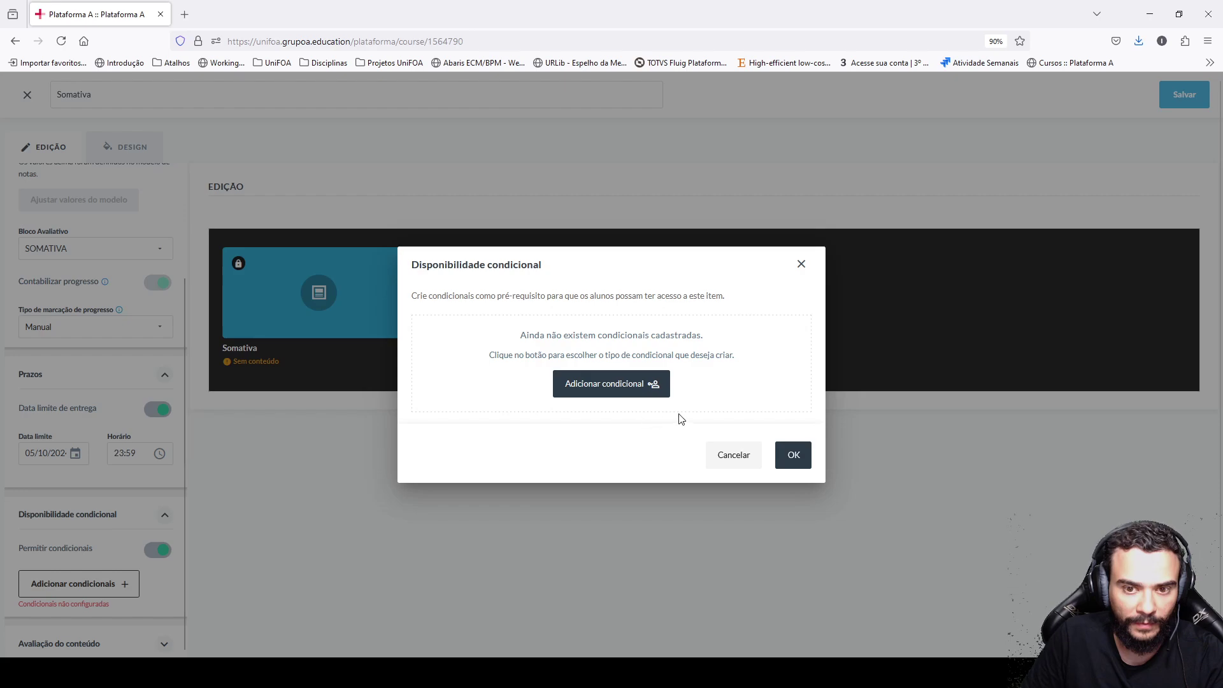
left_click(626, 388)
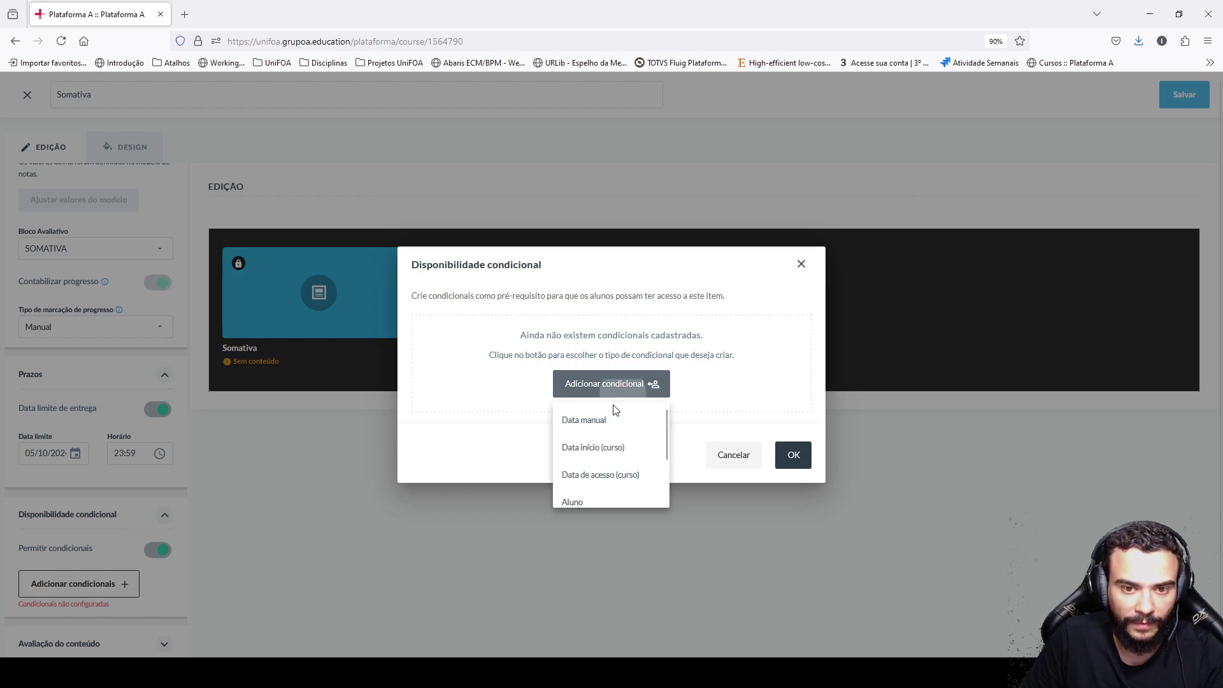
left_click(596, 426)
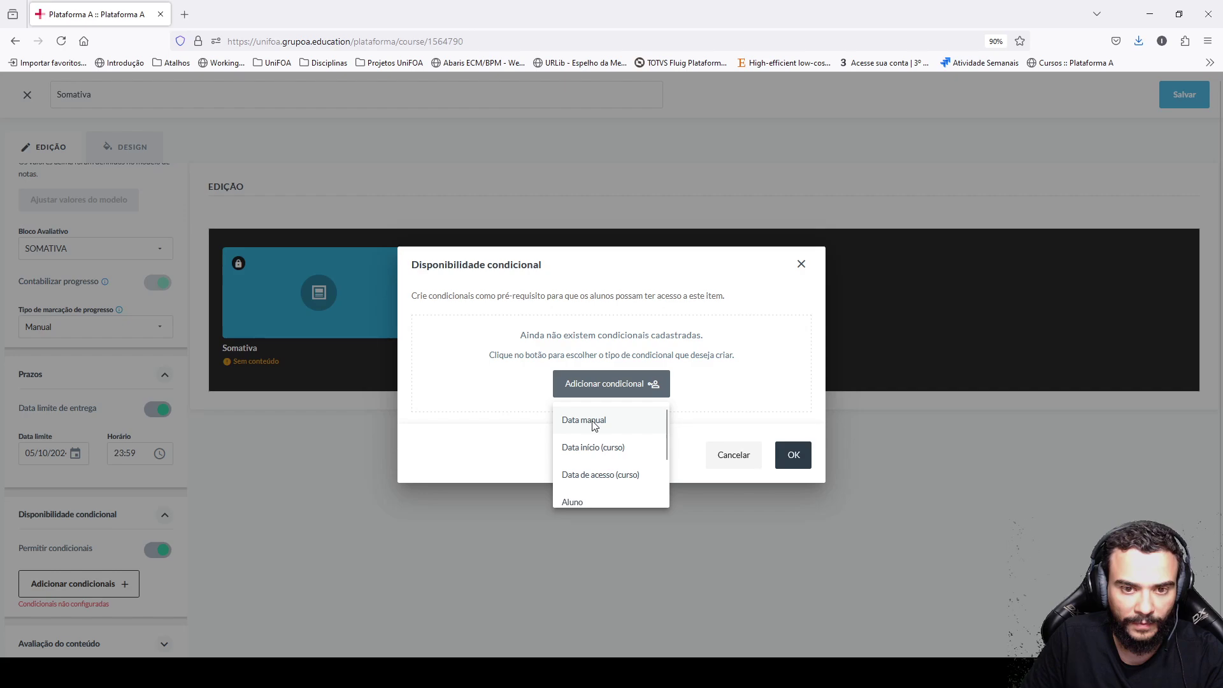
left_click(593, 423)
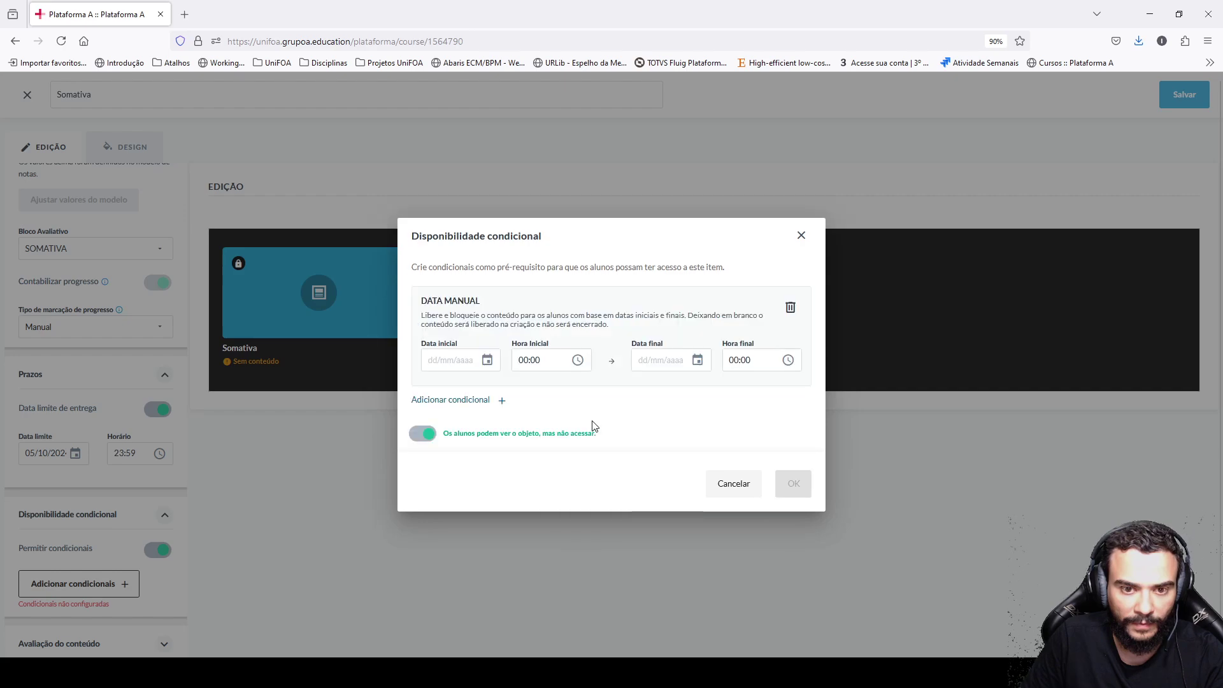
left_click(454, 369)
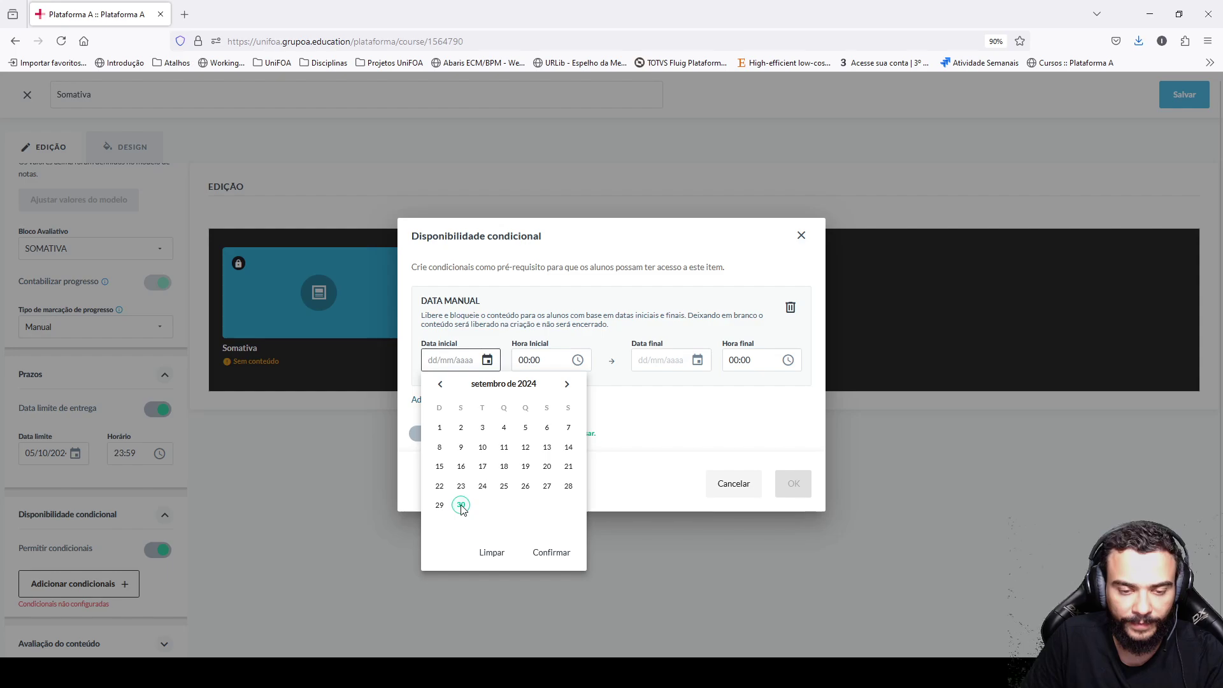
left_click(461, 506)
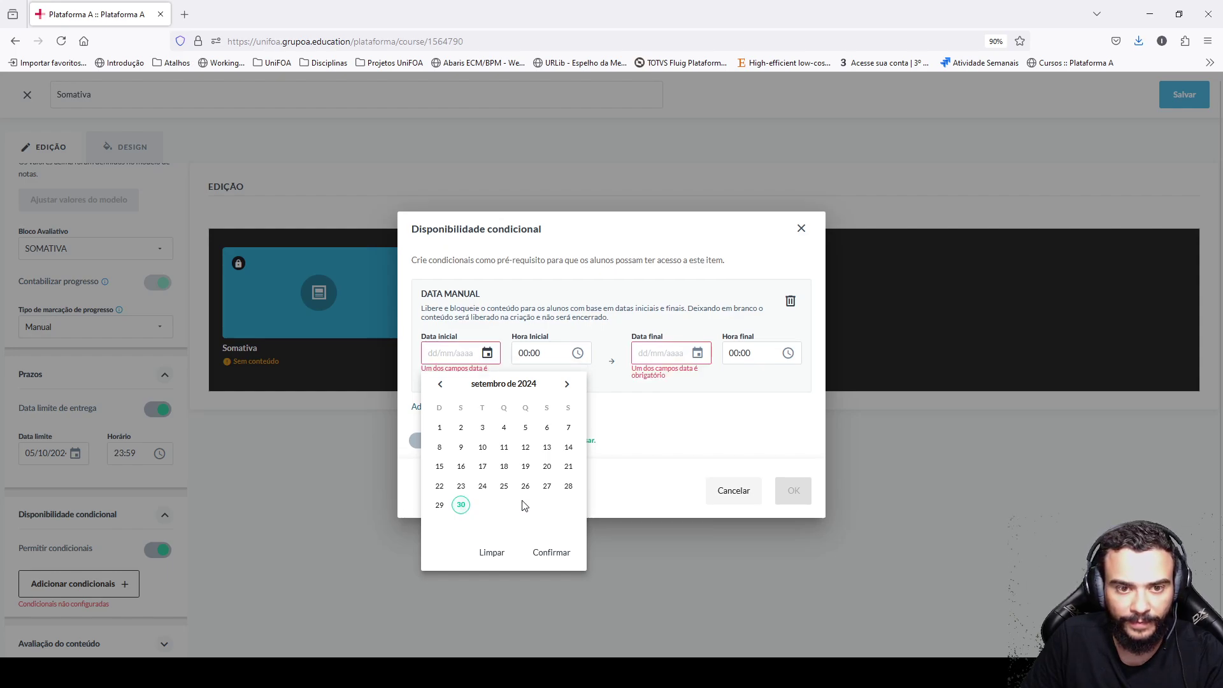
left_click(461, 506)
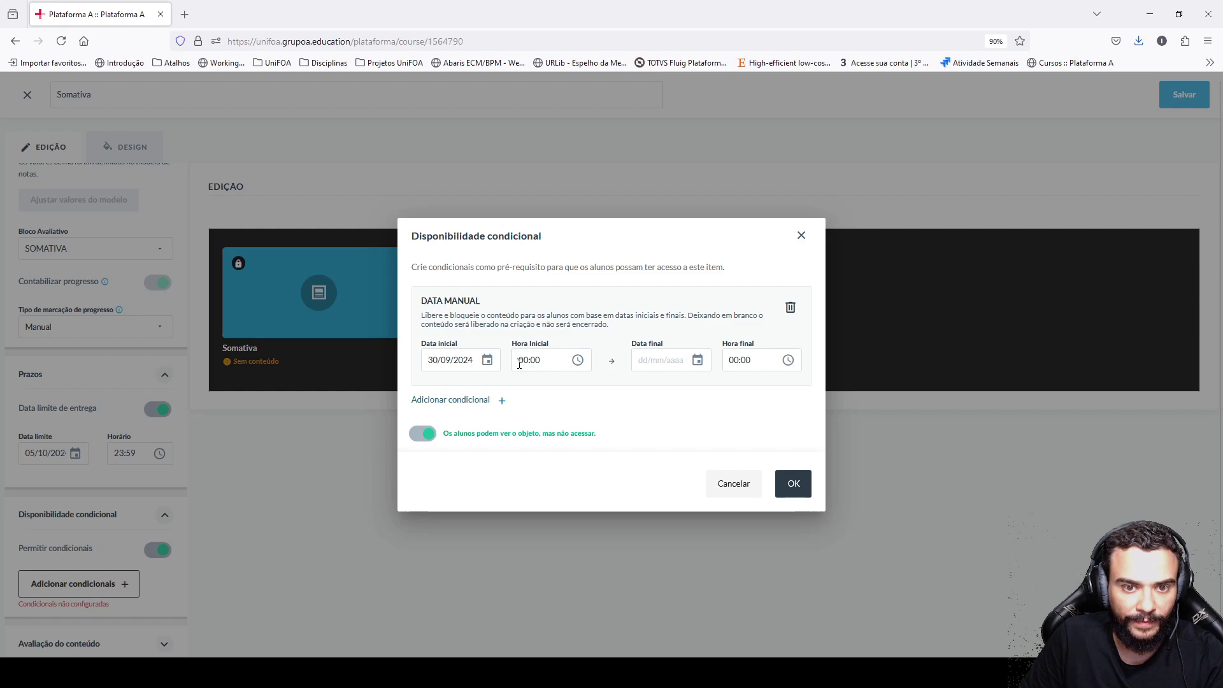
Step: Set the Data manual conditional's final date to 05/10/2024 and final time to 23:59, then confirm the conditional
left_click(676, 368)
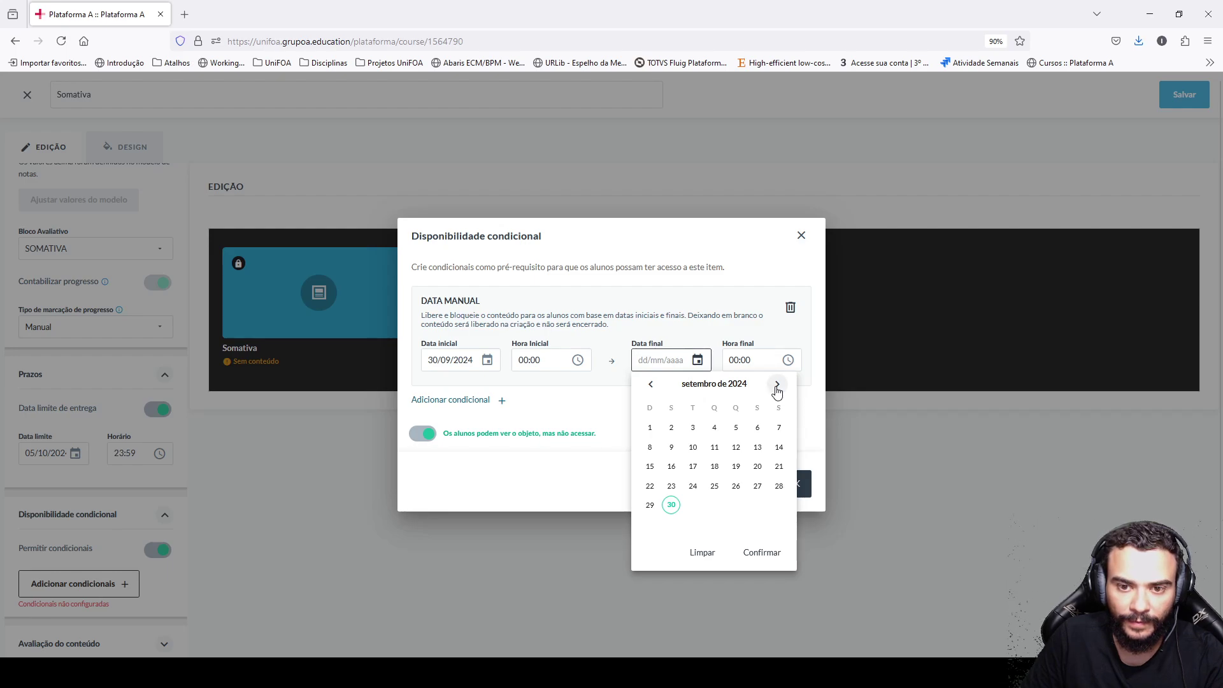
left_click(777, 386)
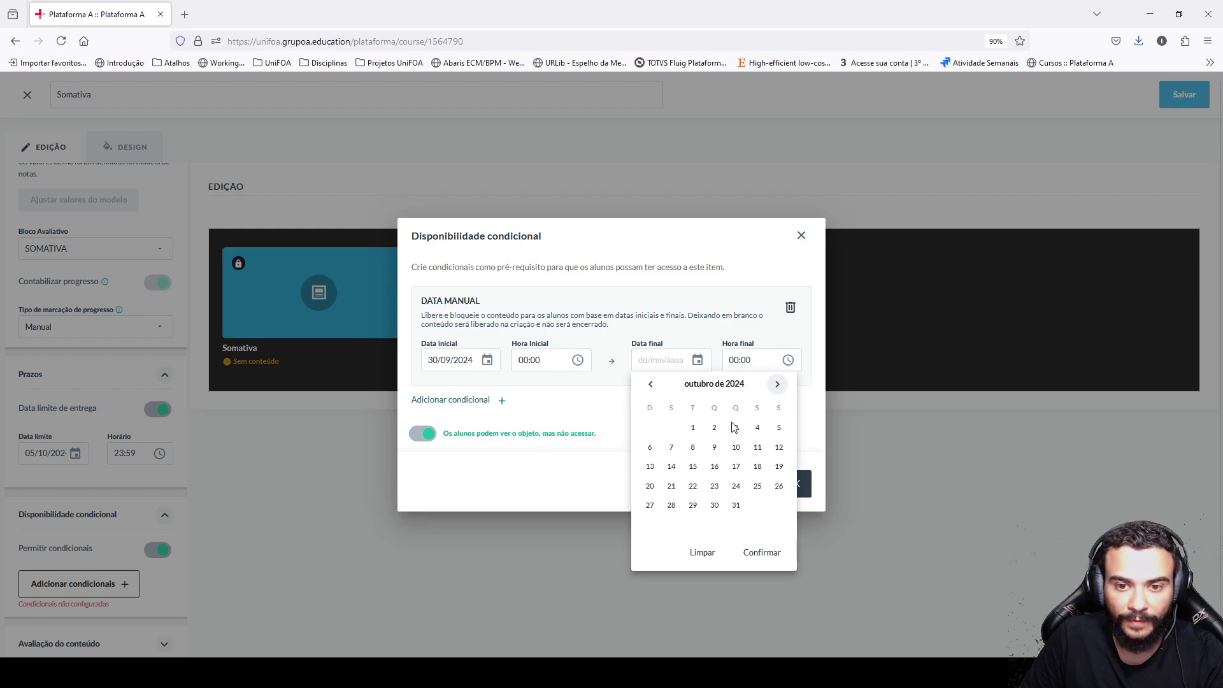
left_click(778, 429)
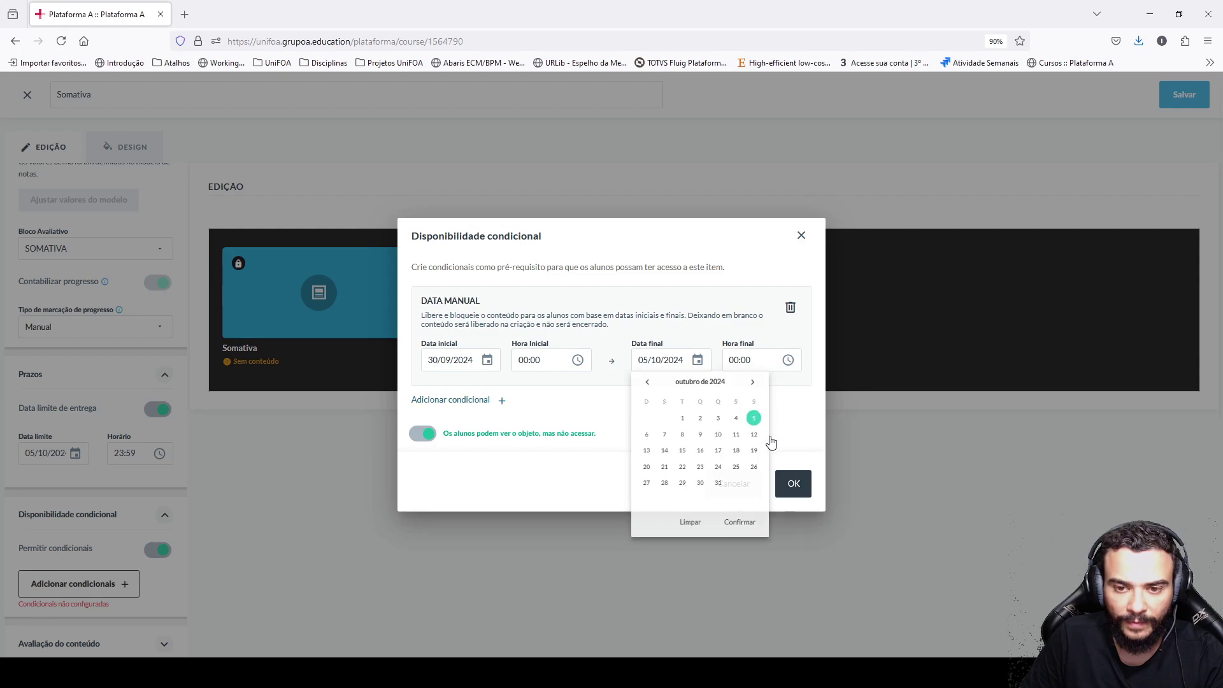
left_click(737, 359)
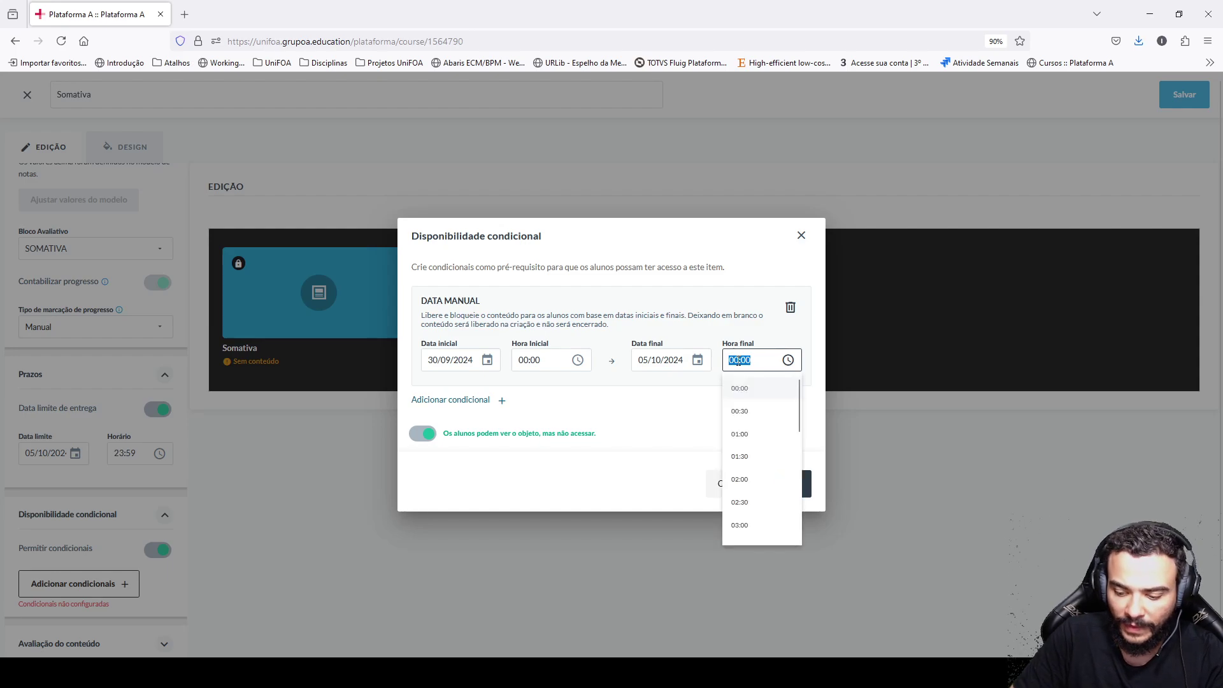
type("23")
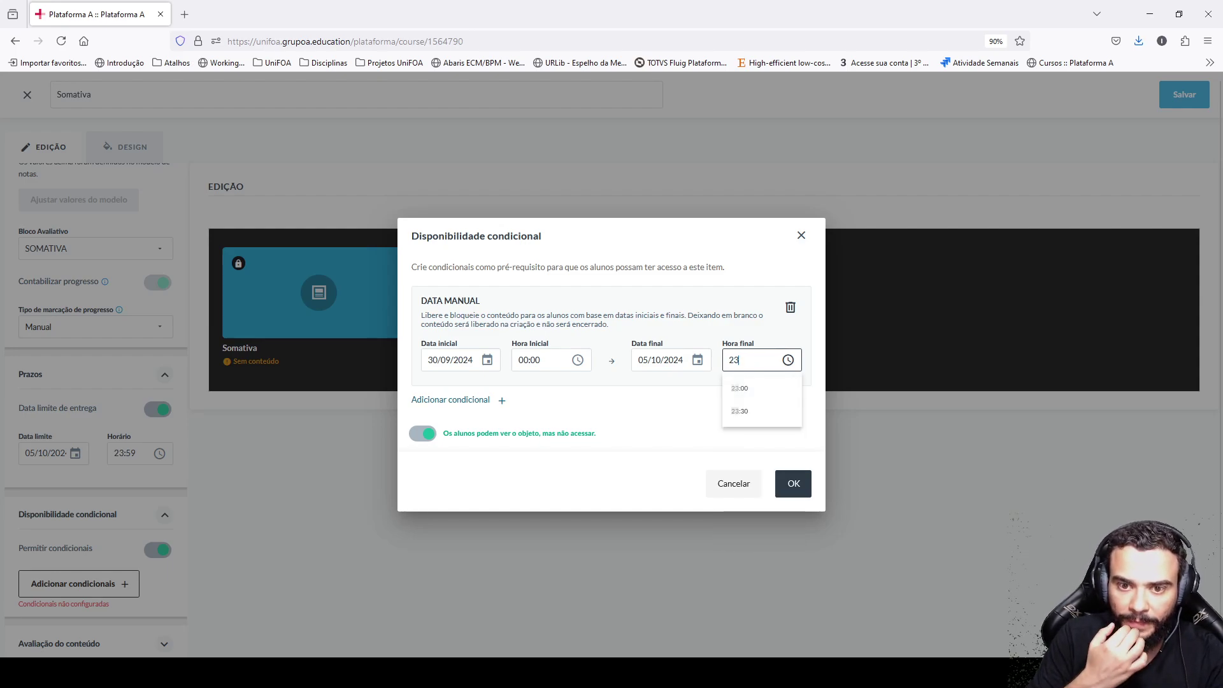
type(":59")
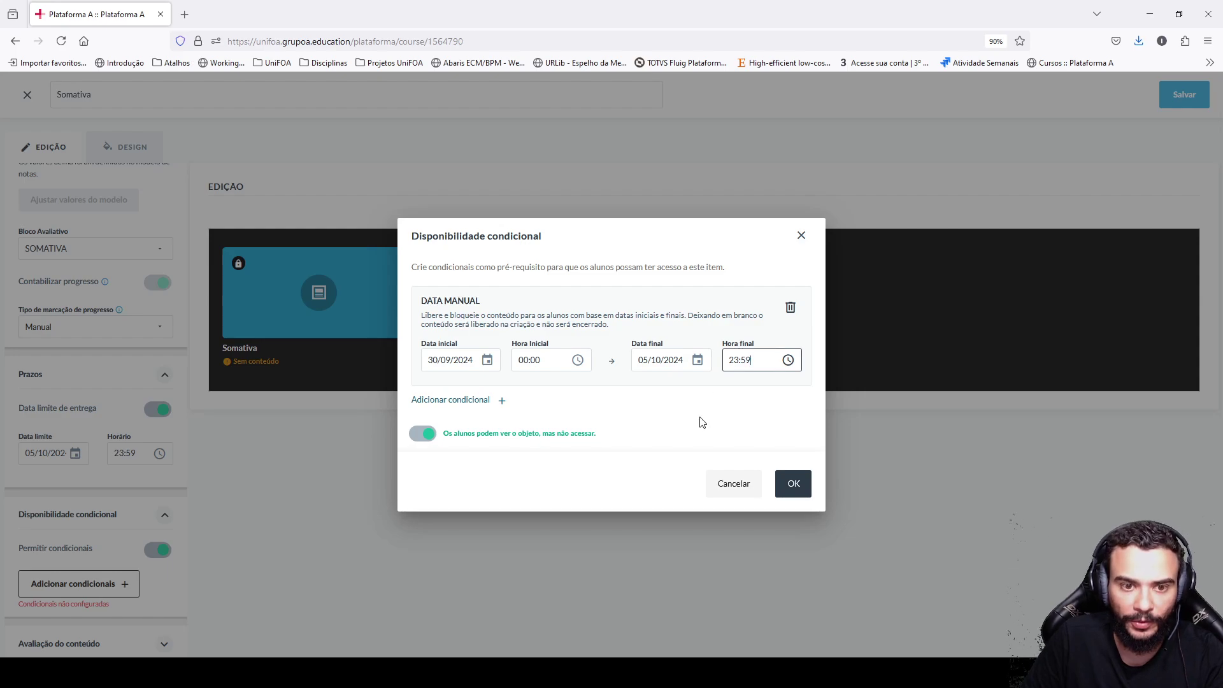
left_click(788, 495)
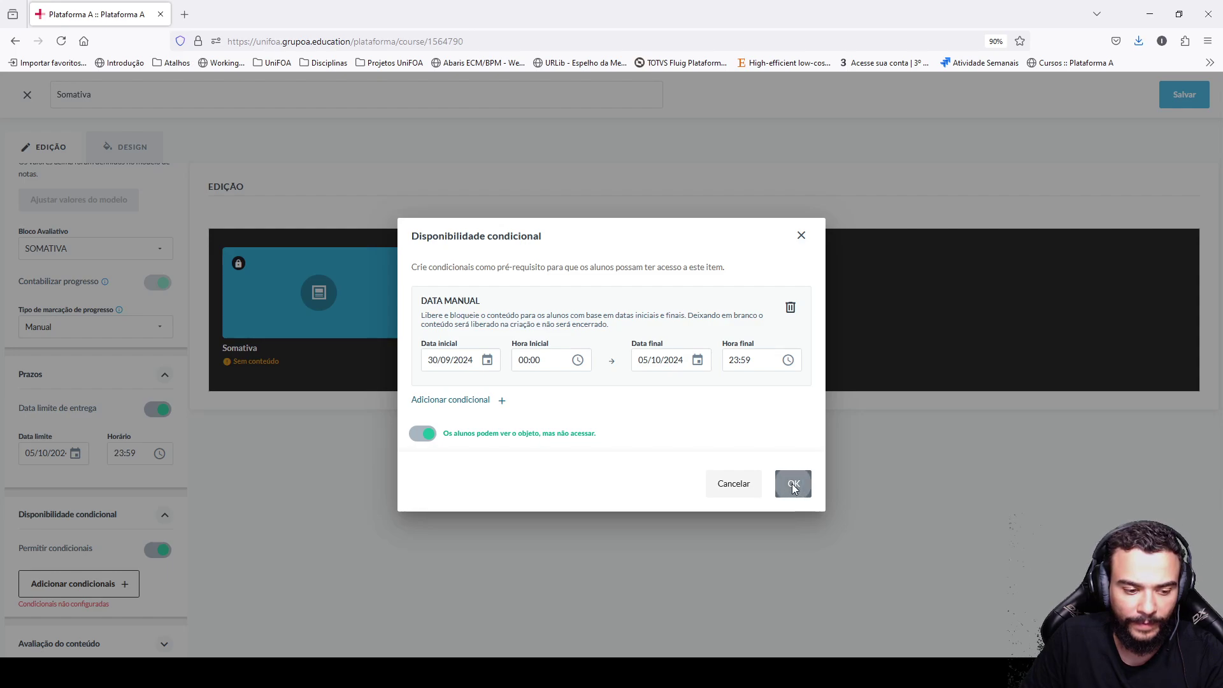
left_click(793, 484)
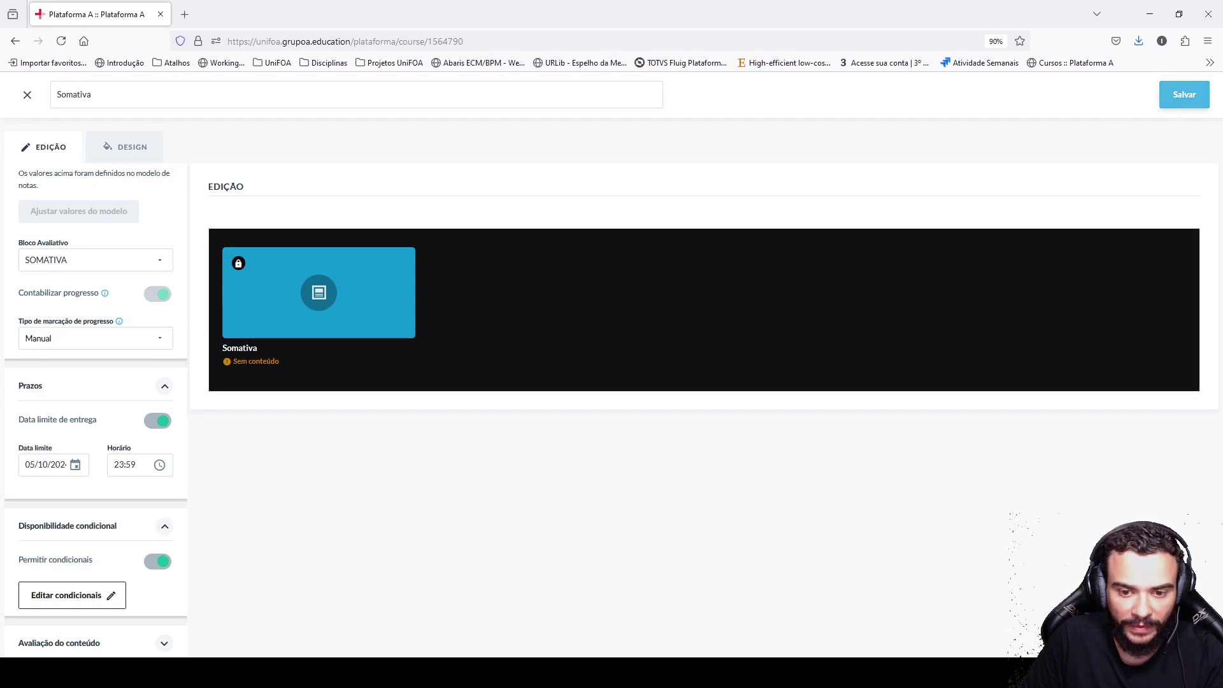
Step: Save the Somativa item and open it for content creation
left_click(1184, 95)
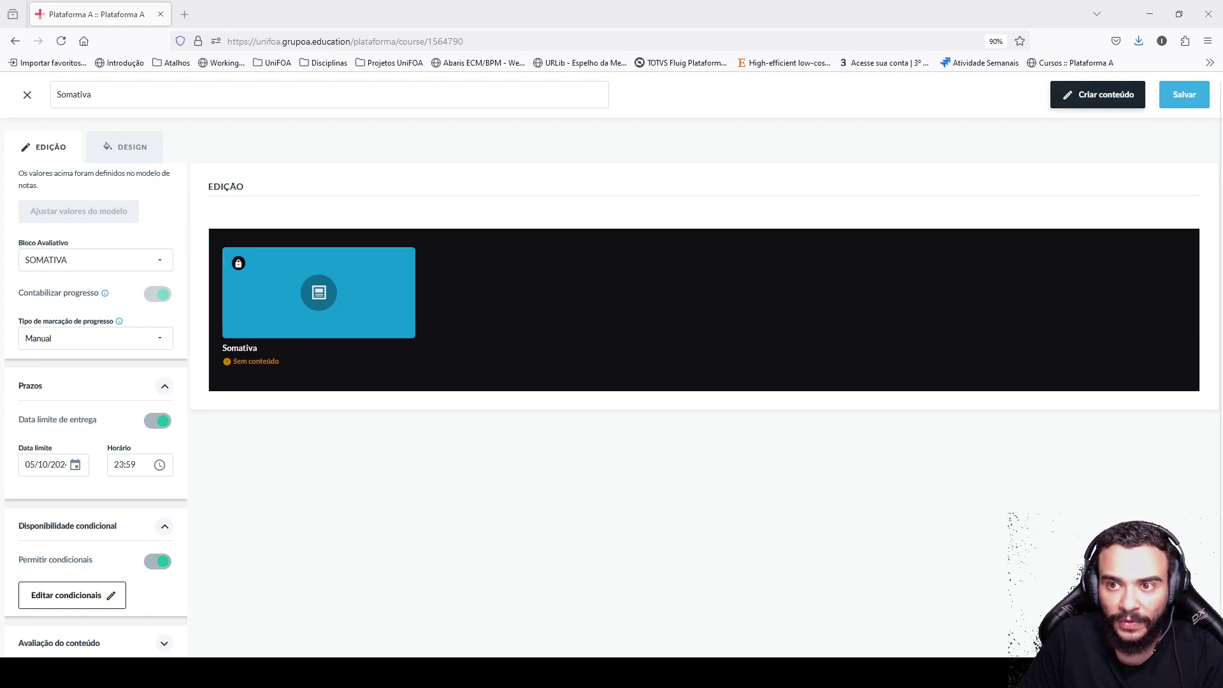
left_click(1087, 93)
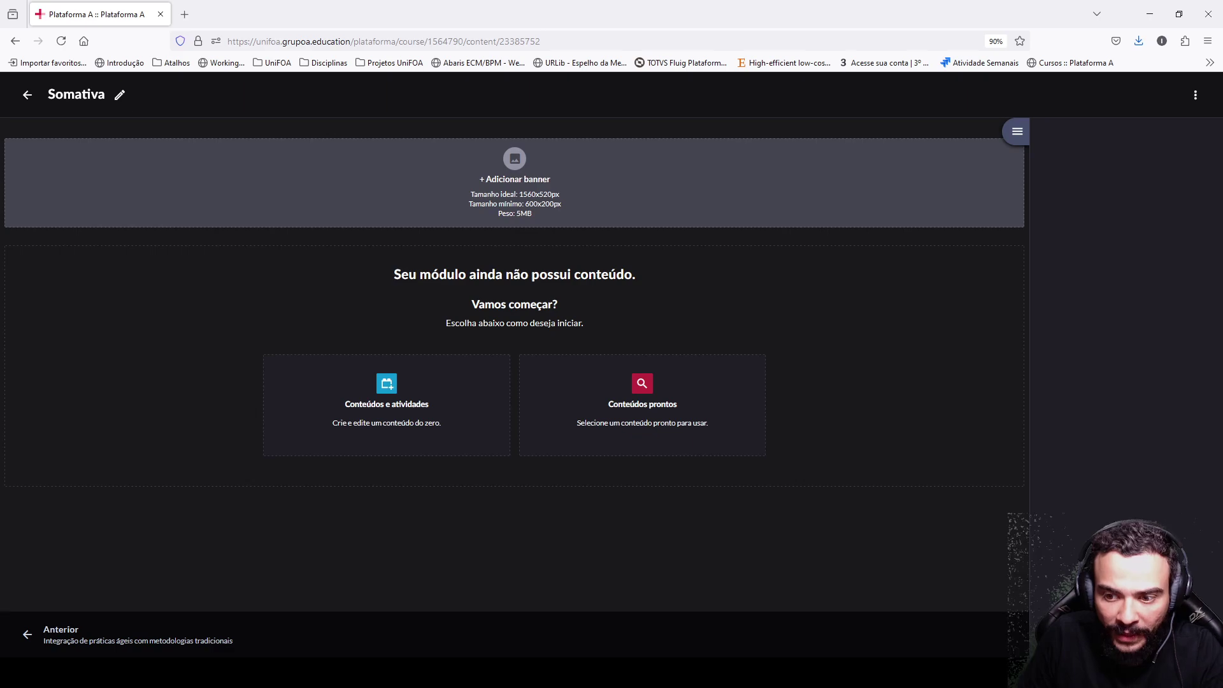
Step: Add a new Conteúdo element from scratch to the Somativa module and title it "Instruções"
left_click(386, 405)
mouse_move(458, 363)
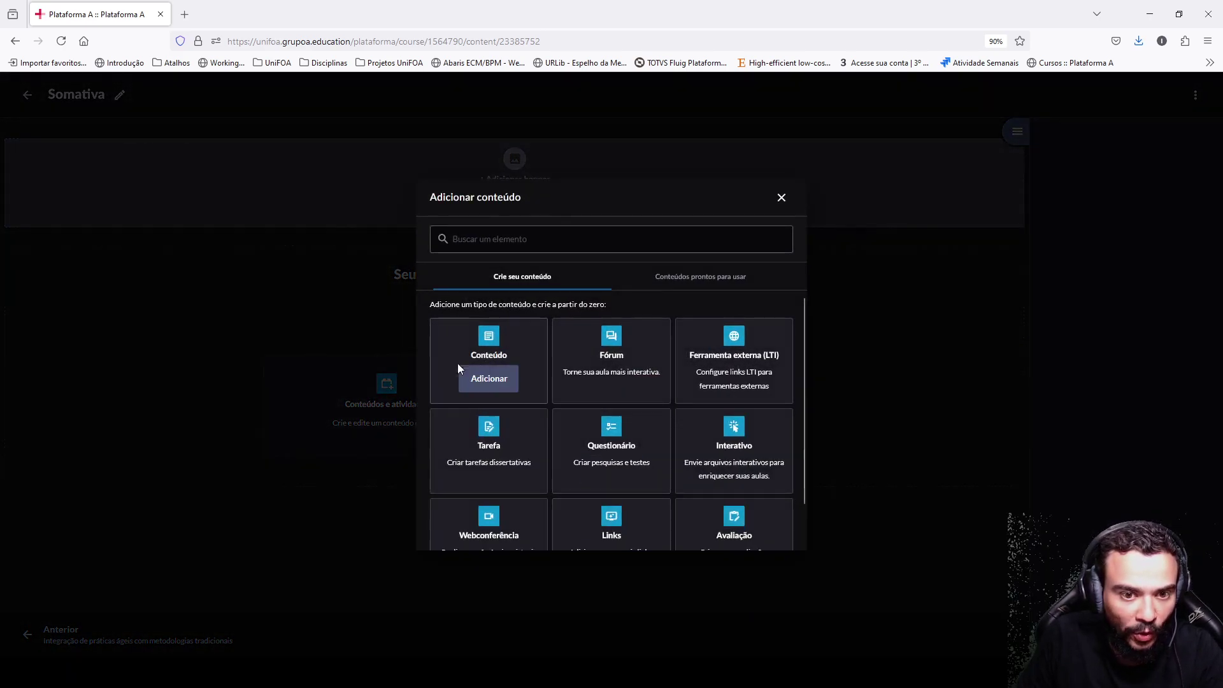
left_click(486, 381)
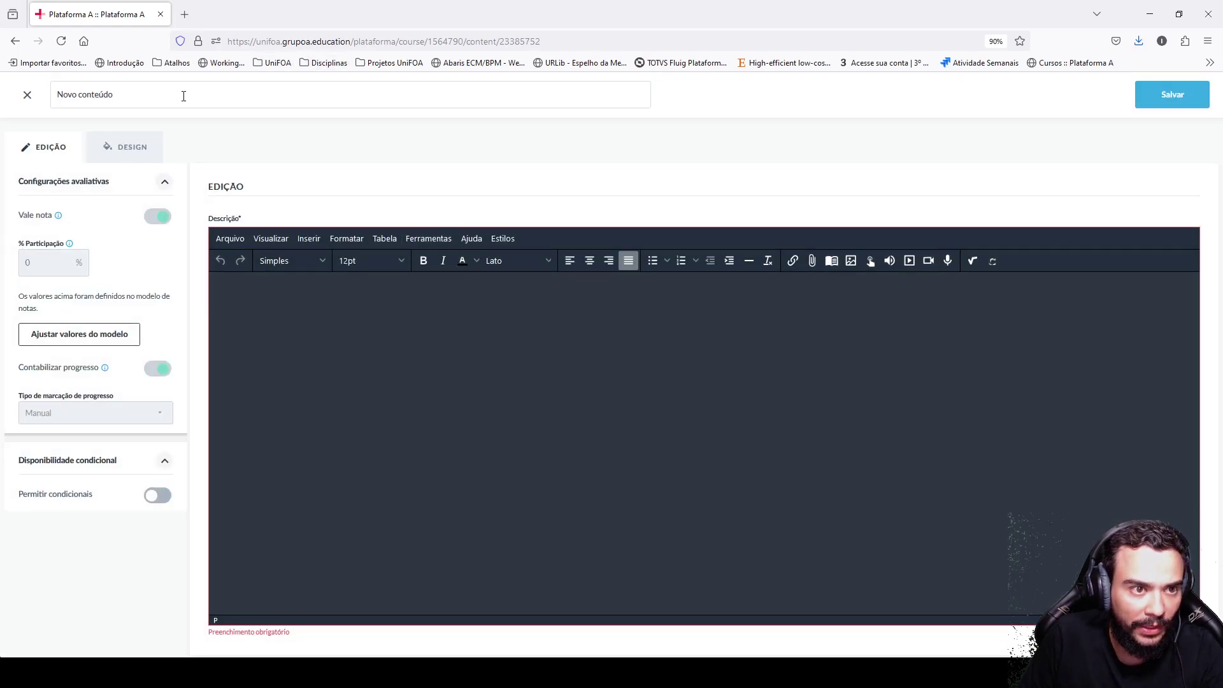
triple_click(184, 95)
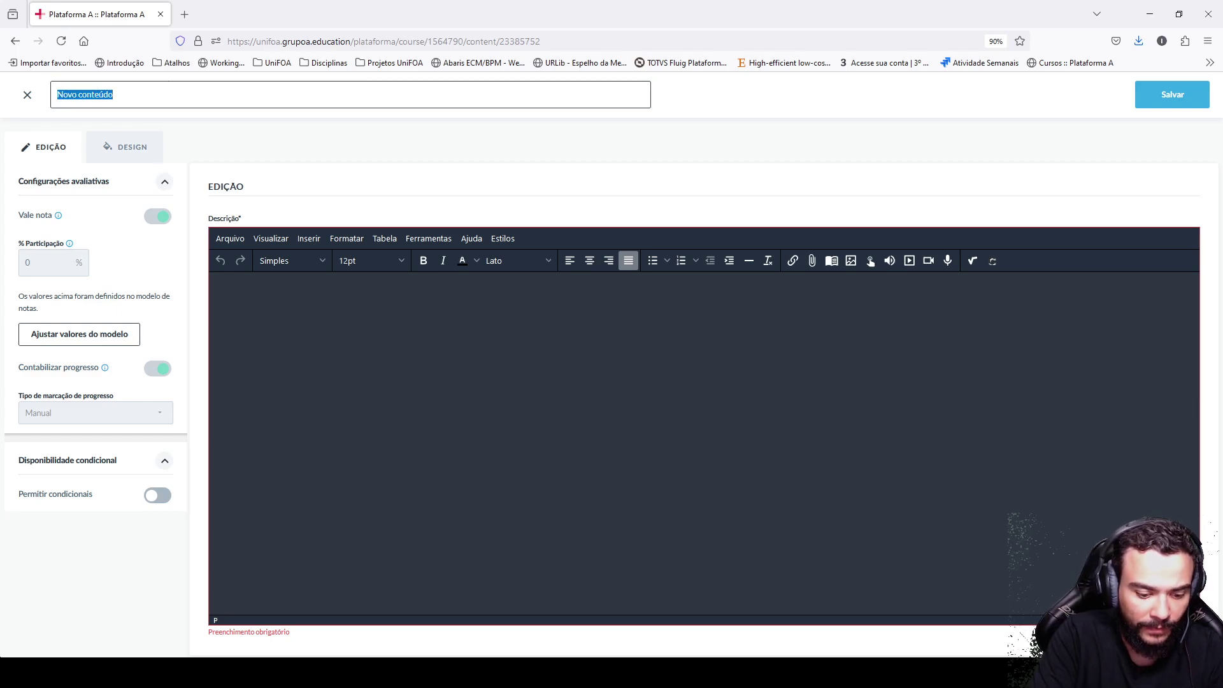
type("Instruções")
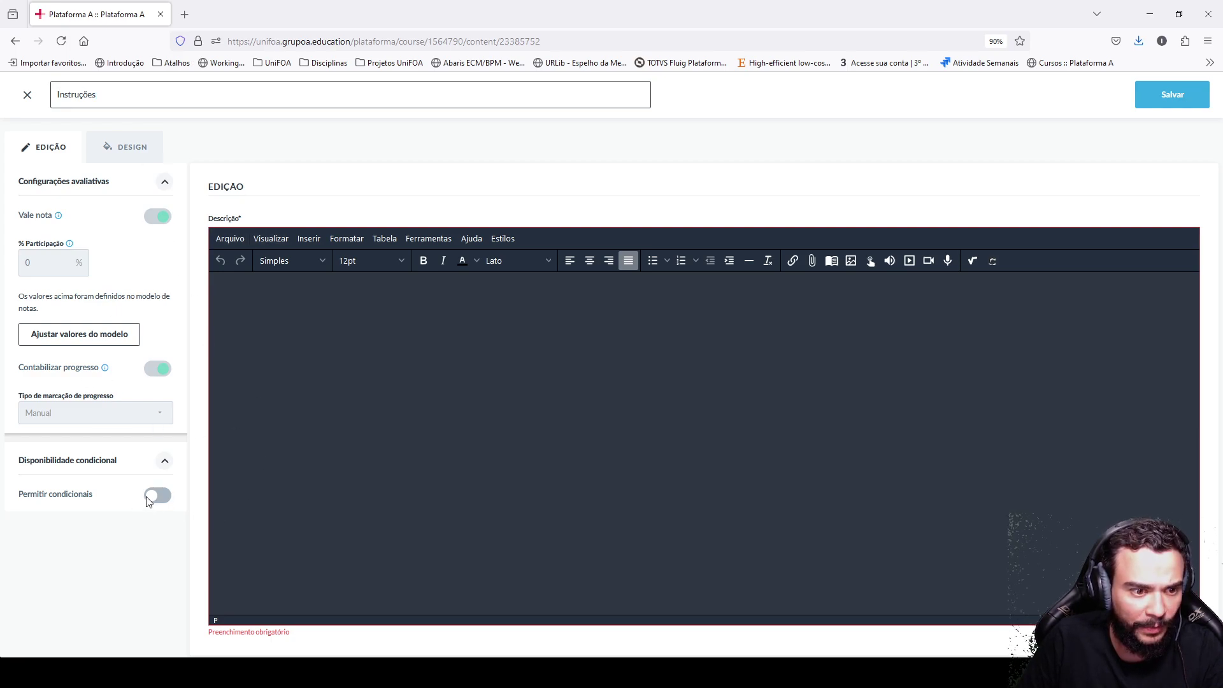
Step: Write "Escrever as instruções!!!" as the description of the Instruções content
left_click(277, 368)
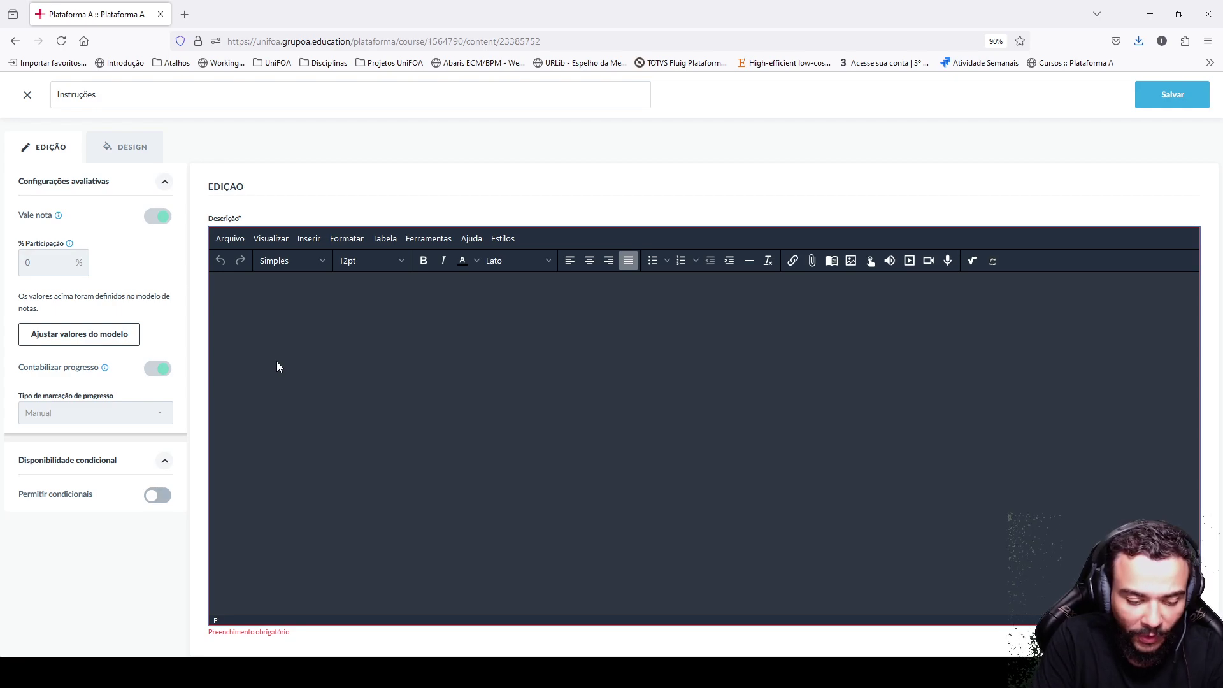
type("O")
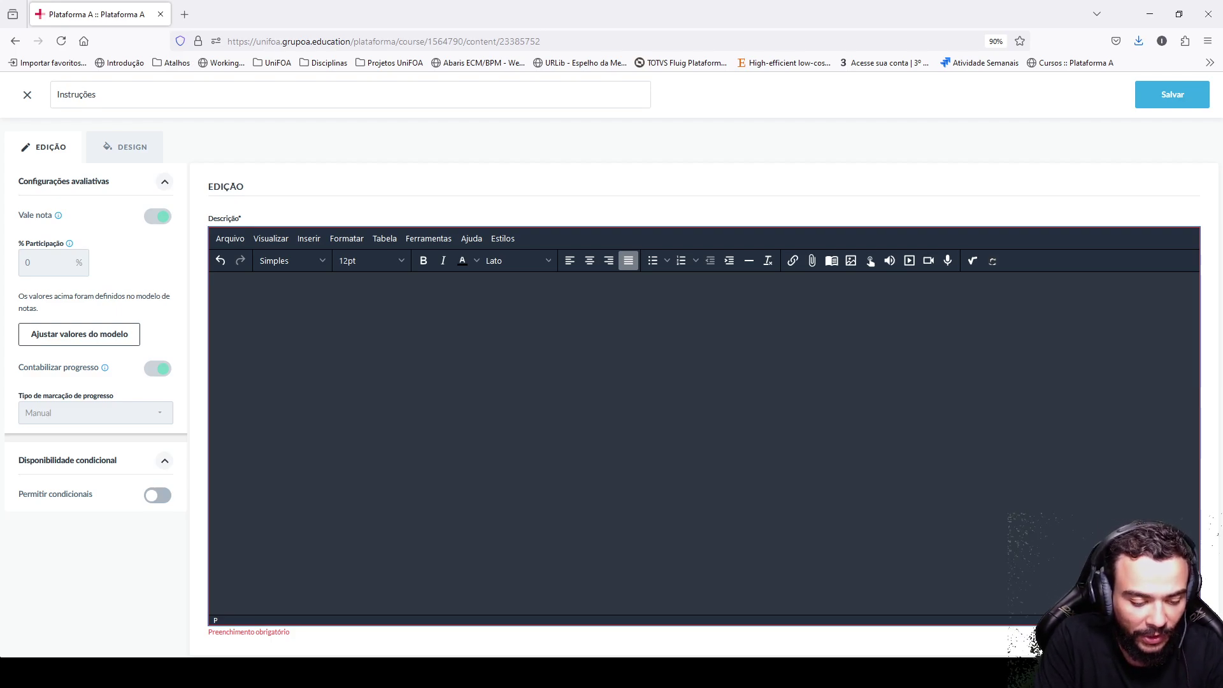
type("Instri")
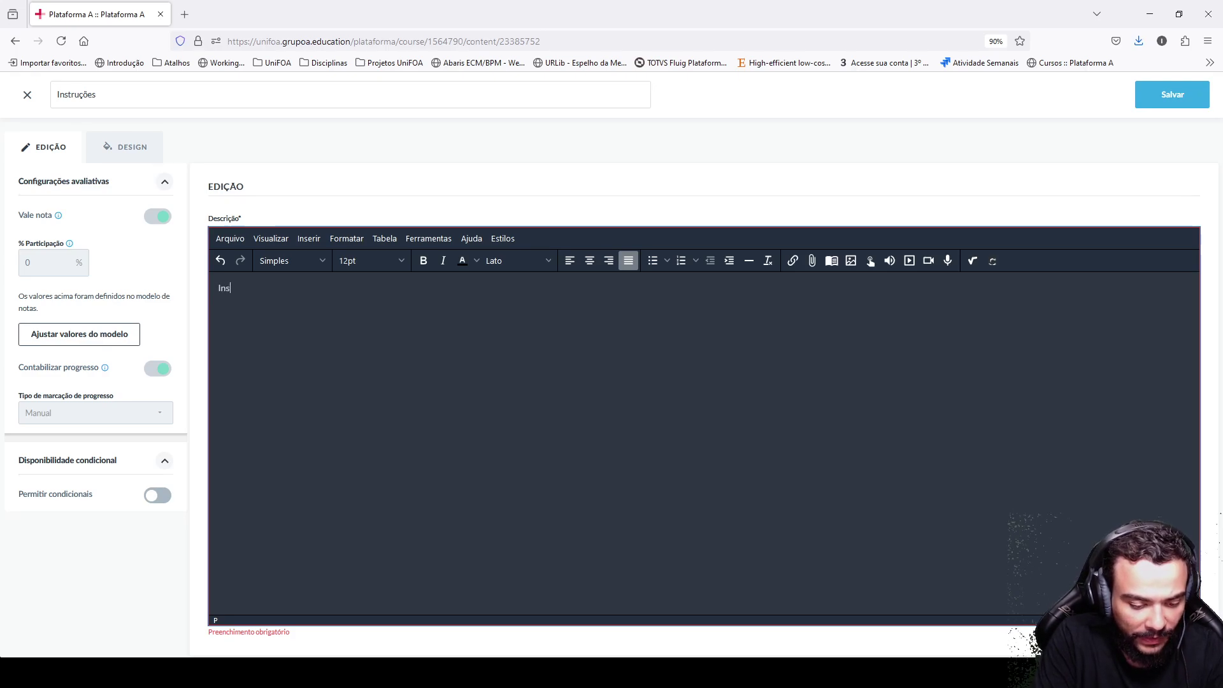
key("BackSpace")
key("BackSpace")
key("BackSpace")
key("BackSpace")
key("BackSpace")
key("BackSpace")
type("Es")
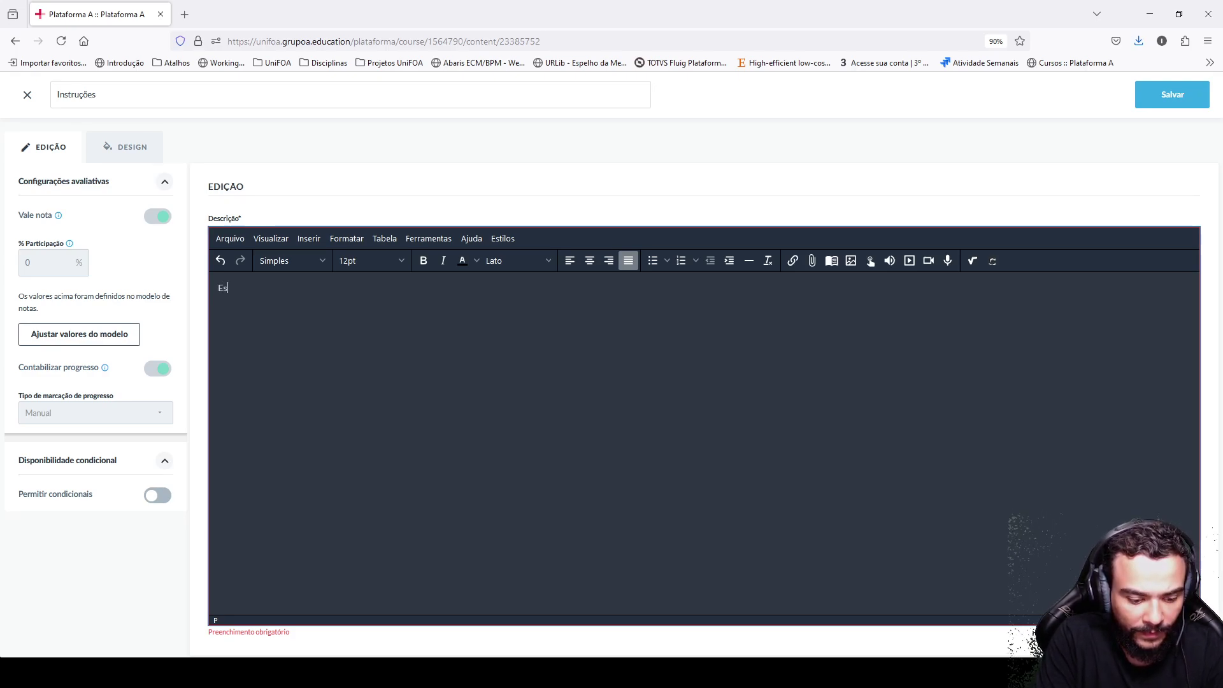
type("crever as instruções!!!")
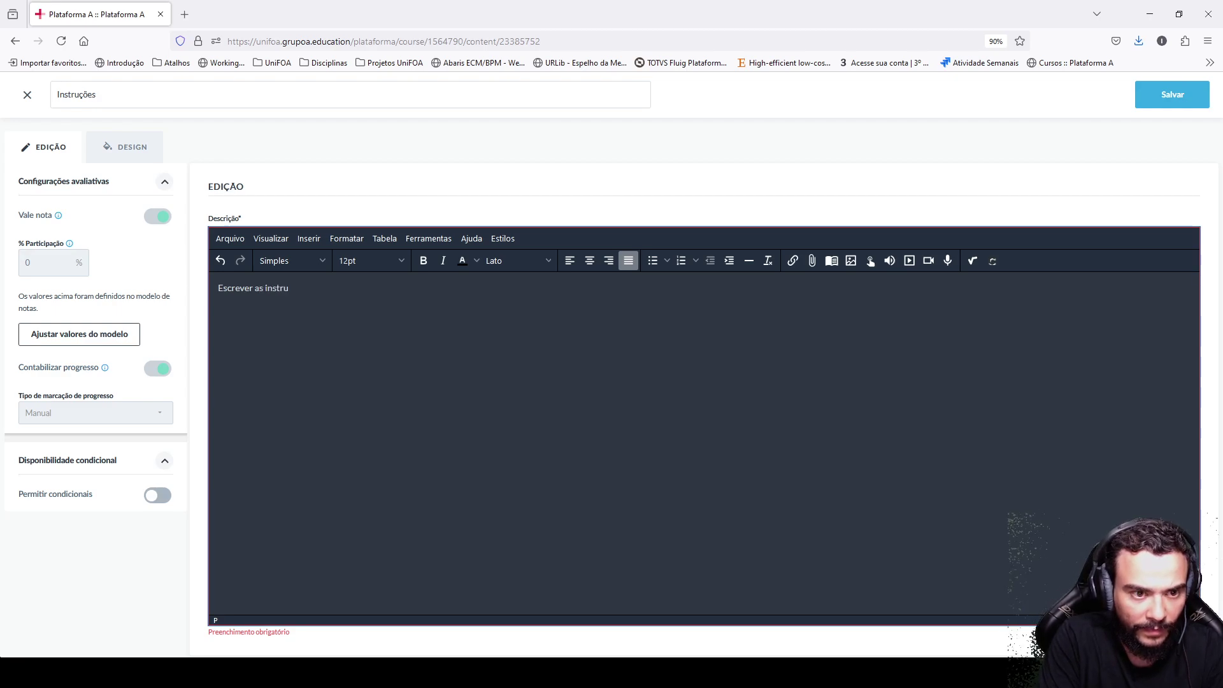
Step: Save the Instruções content and close its editor to view it in the Somativa module
left_click(1171, 95)
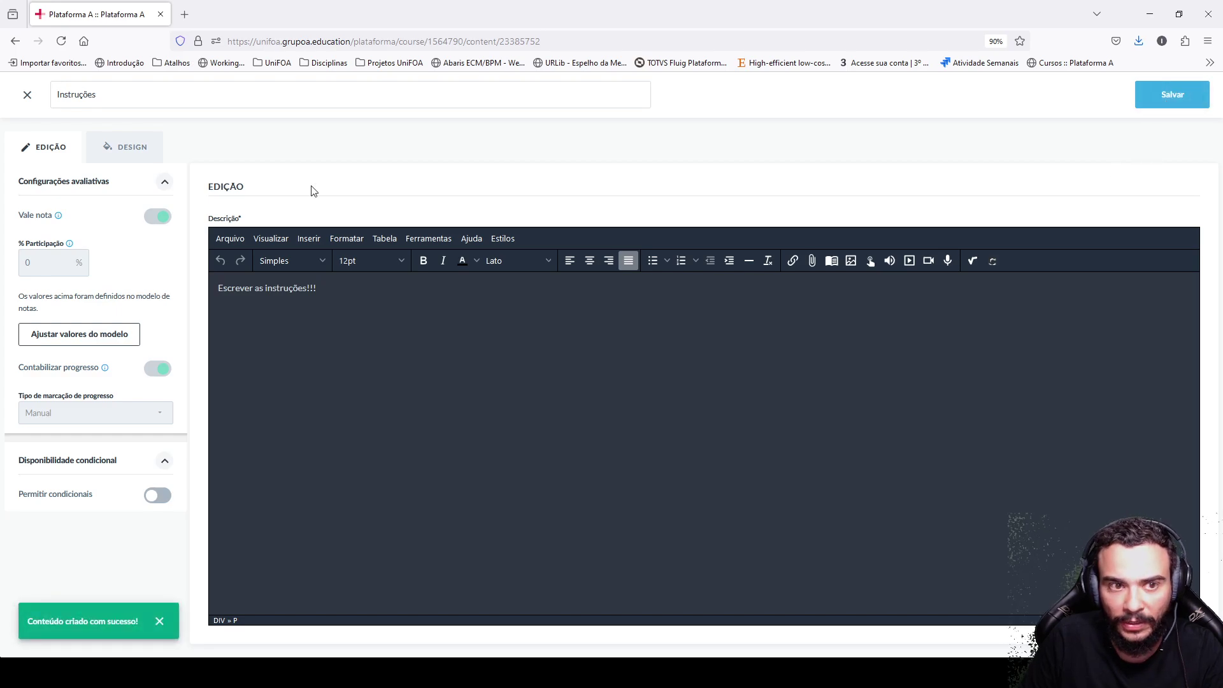
left_click(20, 102)
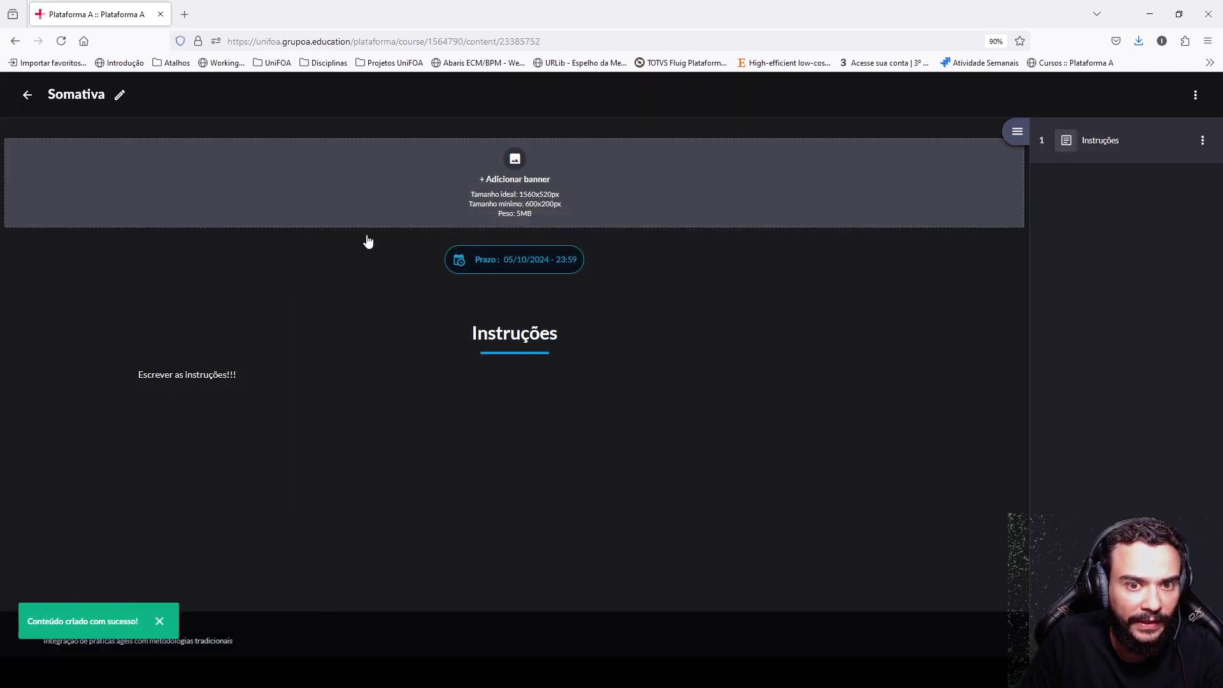
left_click(1112, 154)
left_click_drag(190, 375, 439, 475)
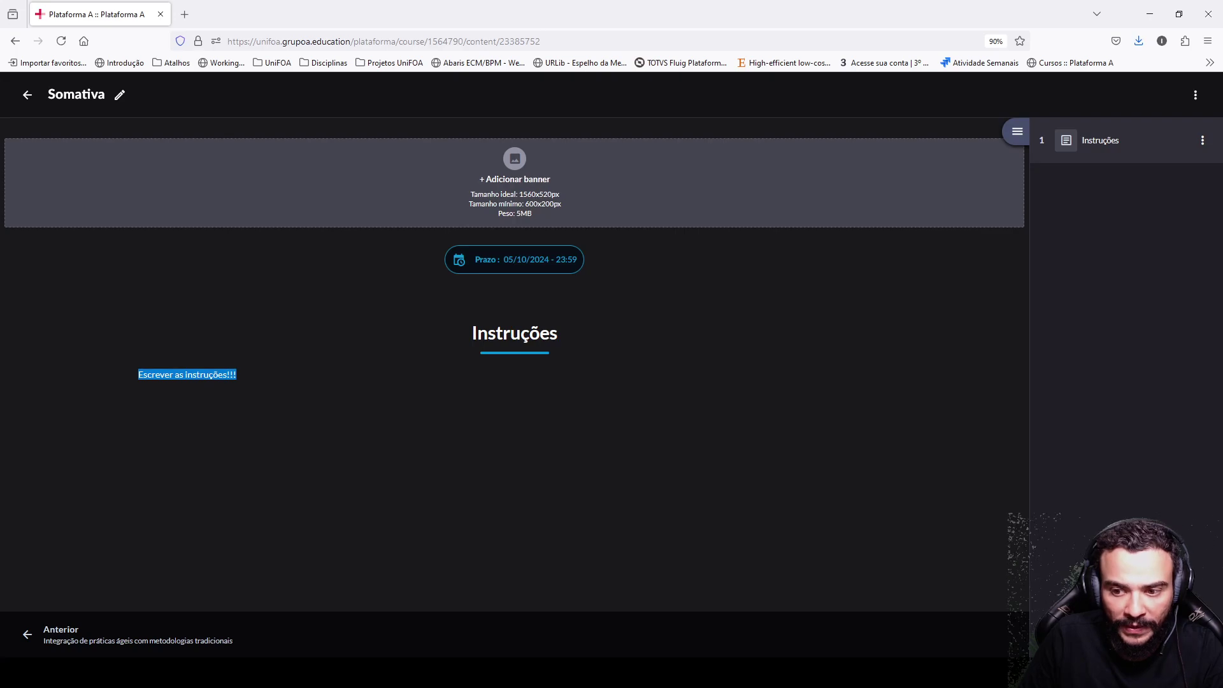
Step: Add a Questionário element to the Somativa module and title it "Questões Objetivas"
left_click(1127, 635)
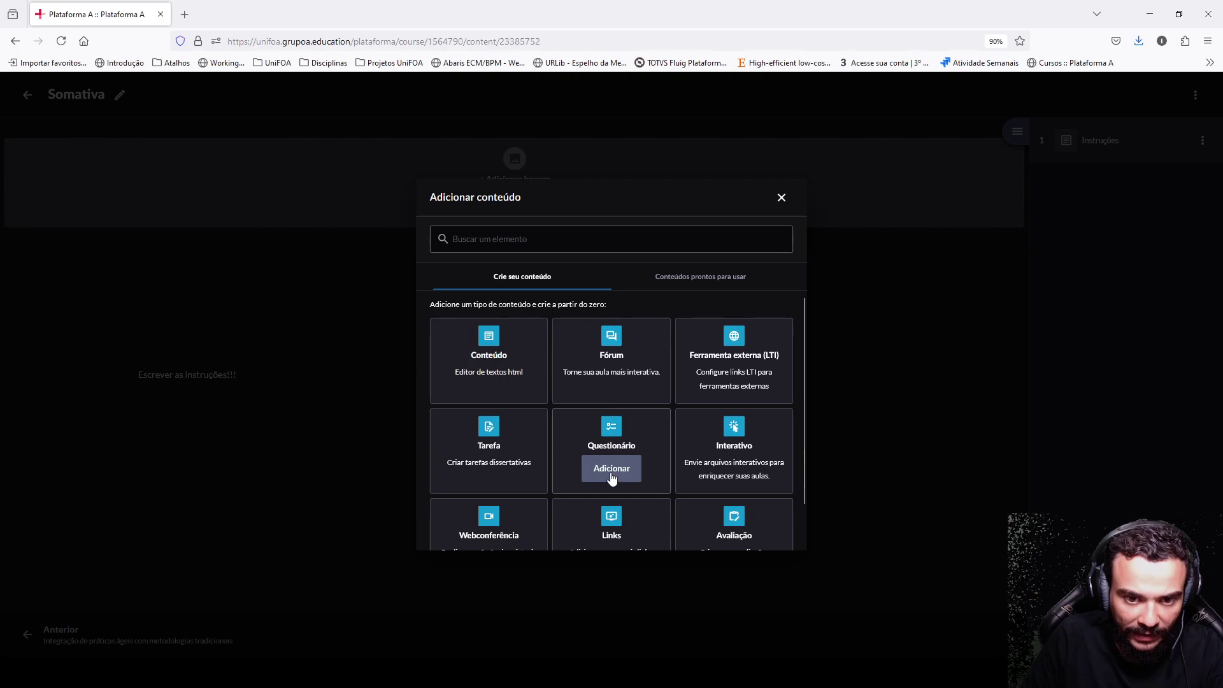
left_click(607, 476)
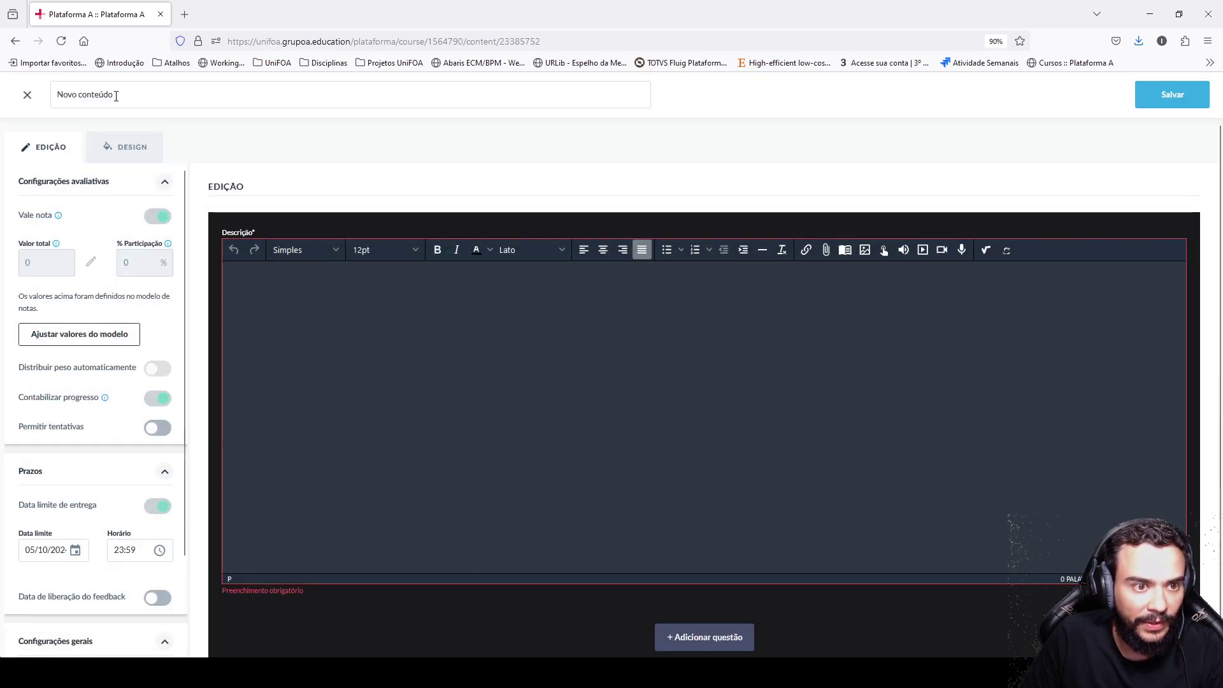
triple_click(110, 95)
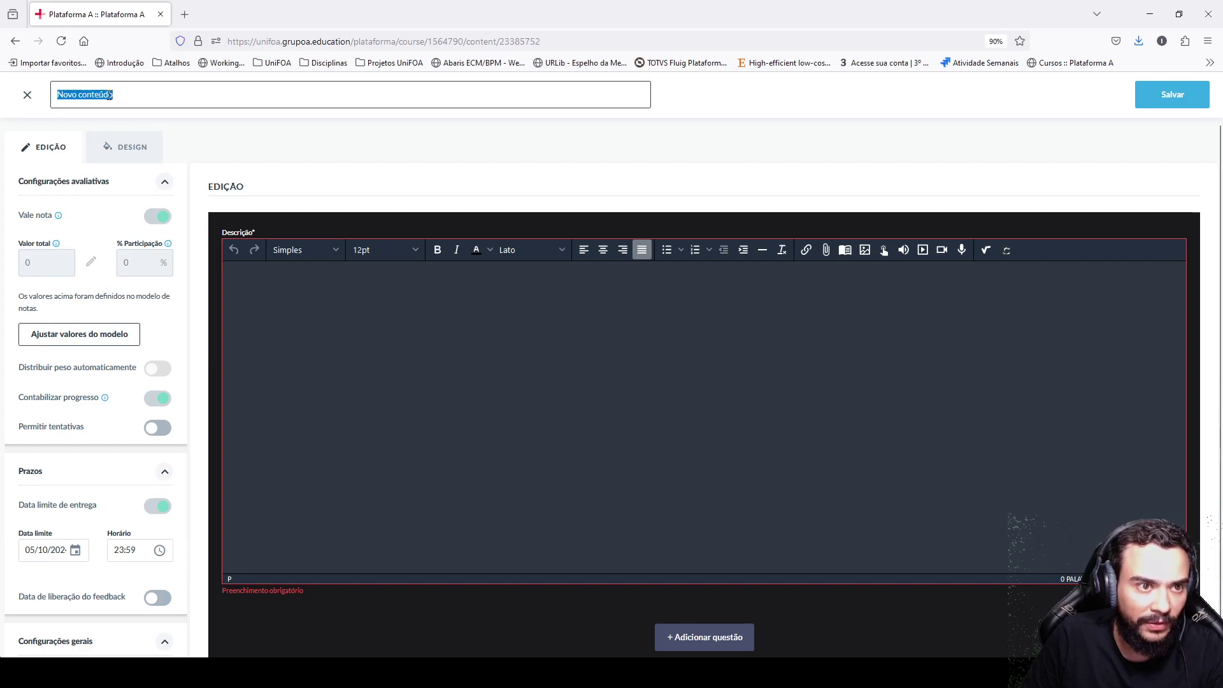
type("Questões")
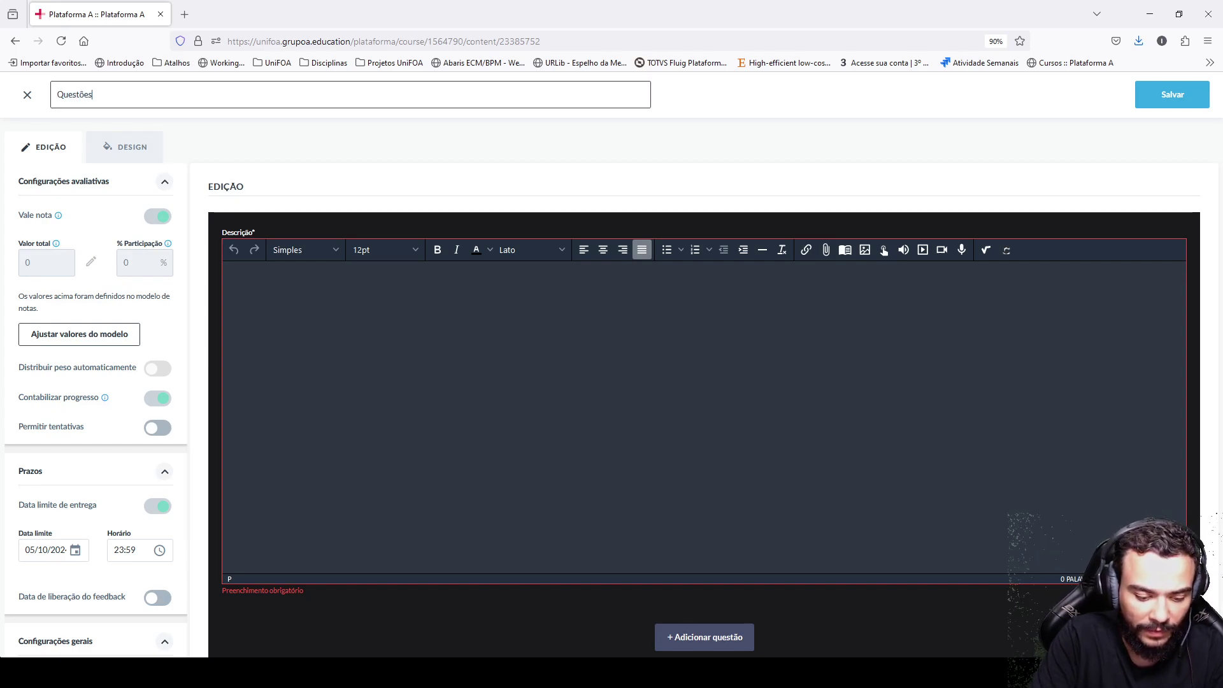
type(" Objetivas")
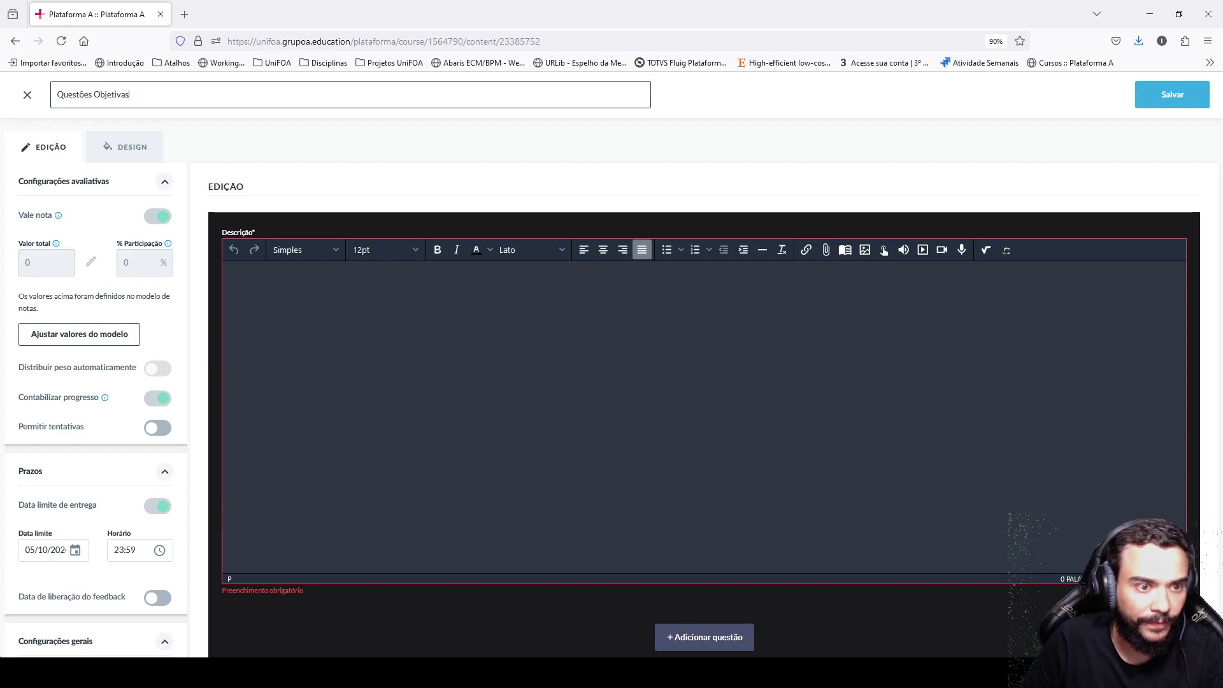
Step: Enter "testes" as the questionnaire's description and add a new question to it
left_click(272, 295)
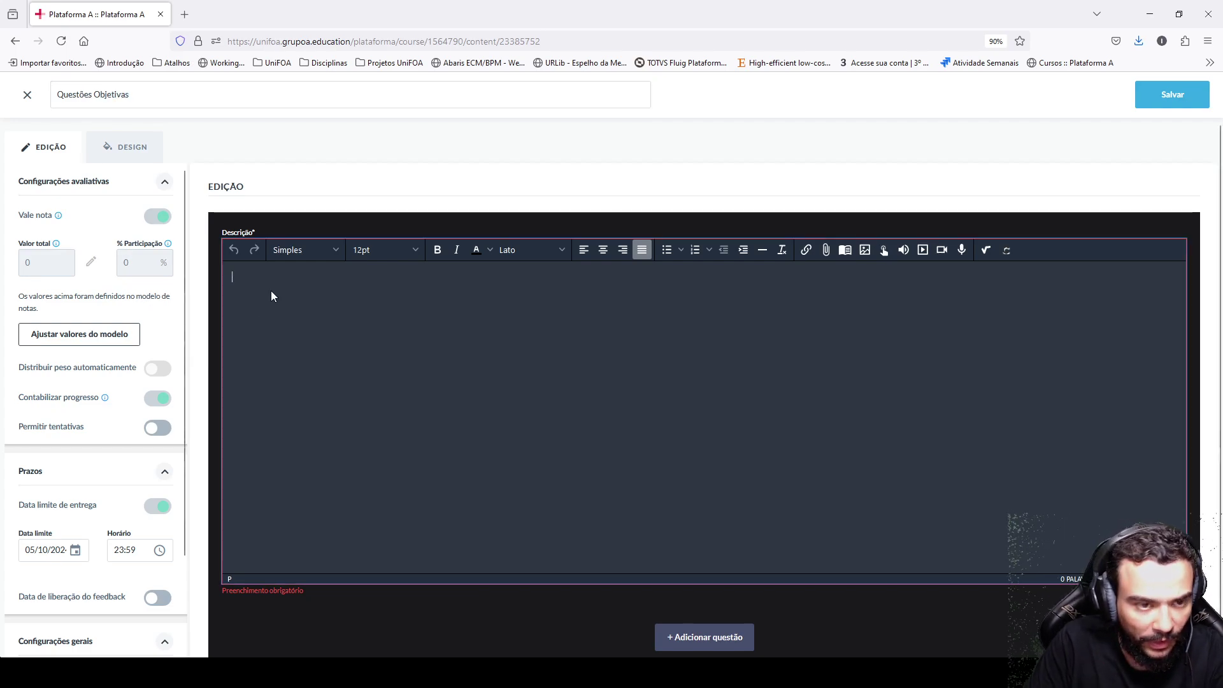
type("testes")
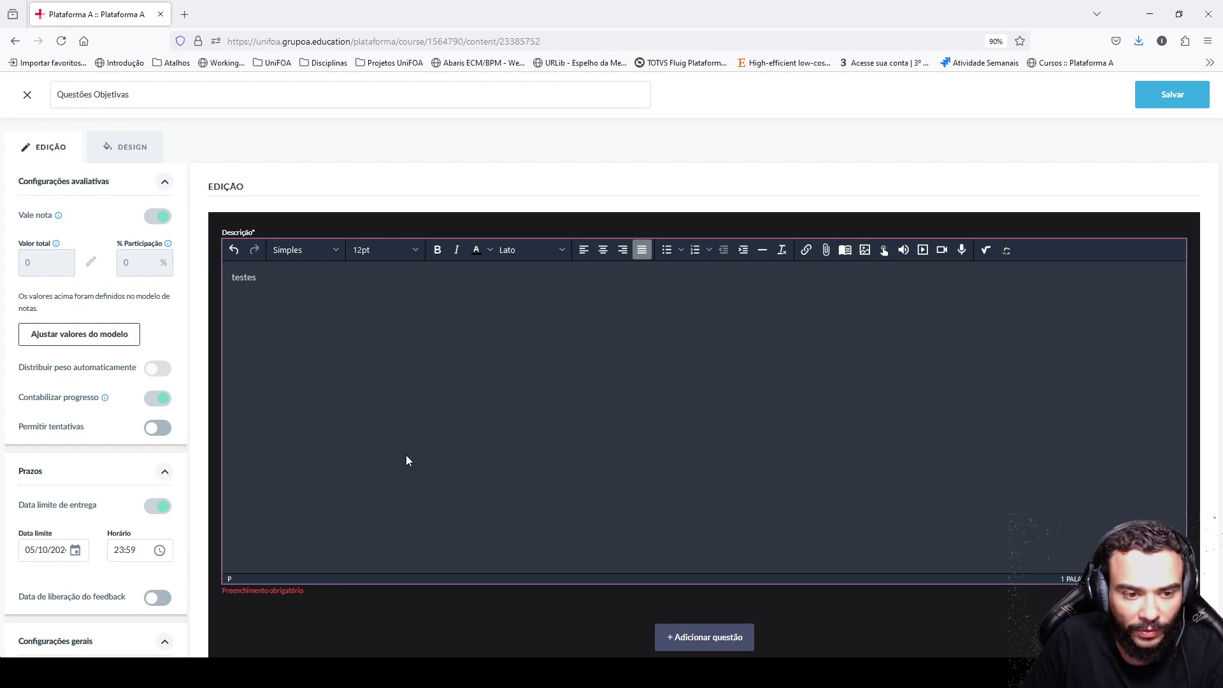
scroll(408, 465, "down", 1)
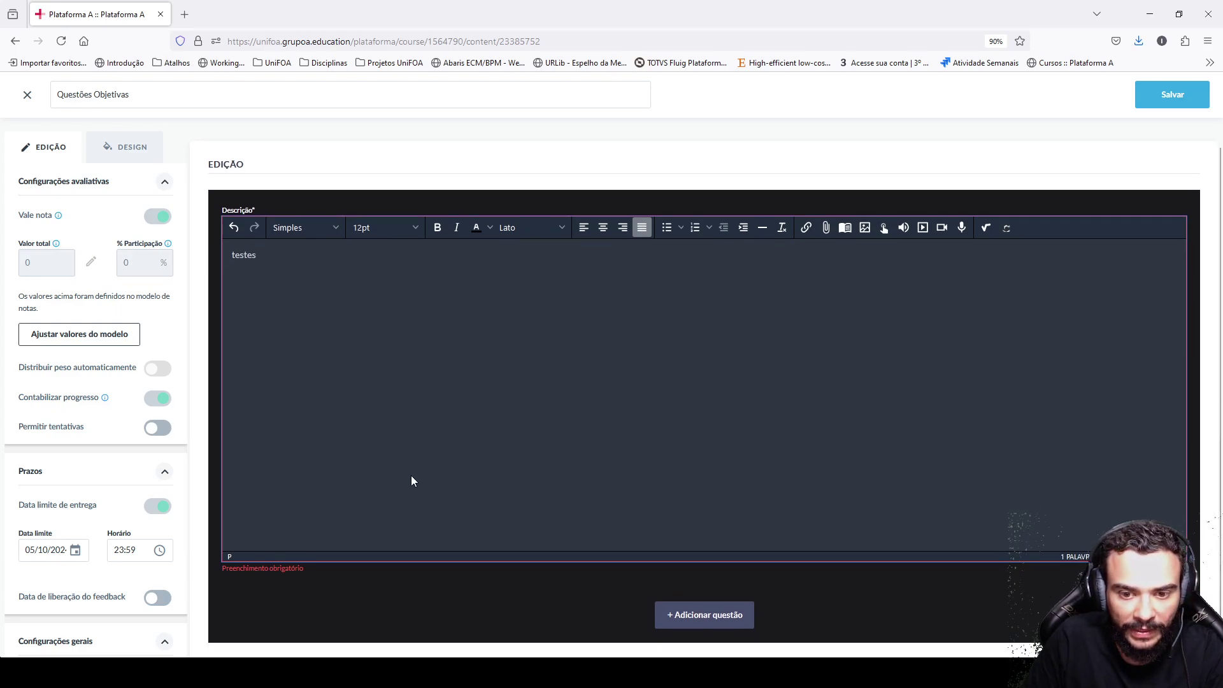
left_click(702, 613)
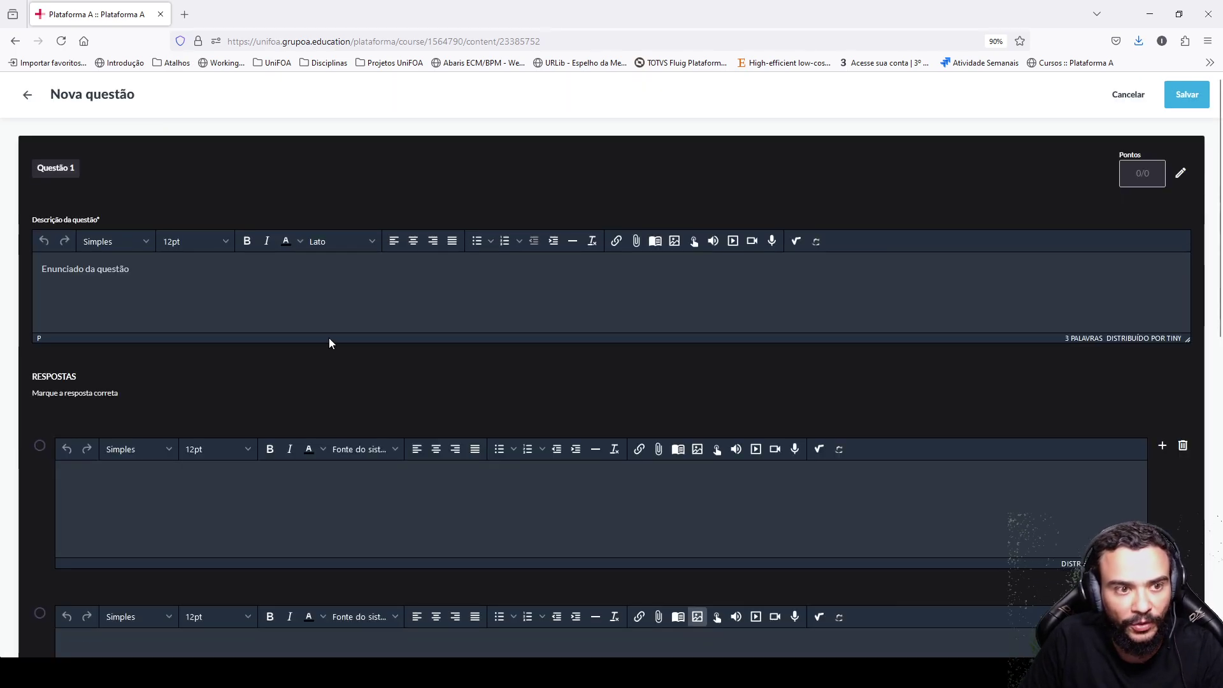
Step: Fill the five answers with "Resposta 1" to "Resposta 5" and complete the question description as "Enunciado da questão 1"
scroll(255, 370, "down", 10)
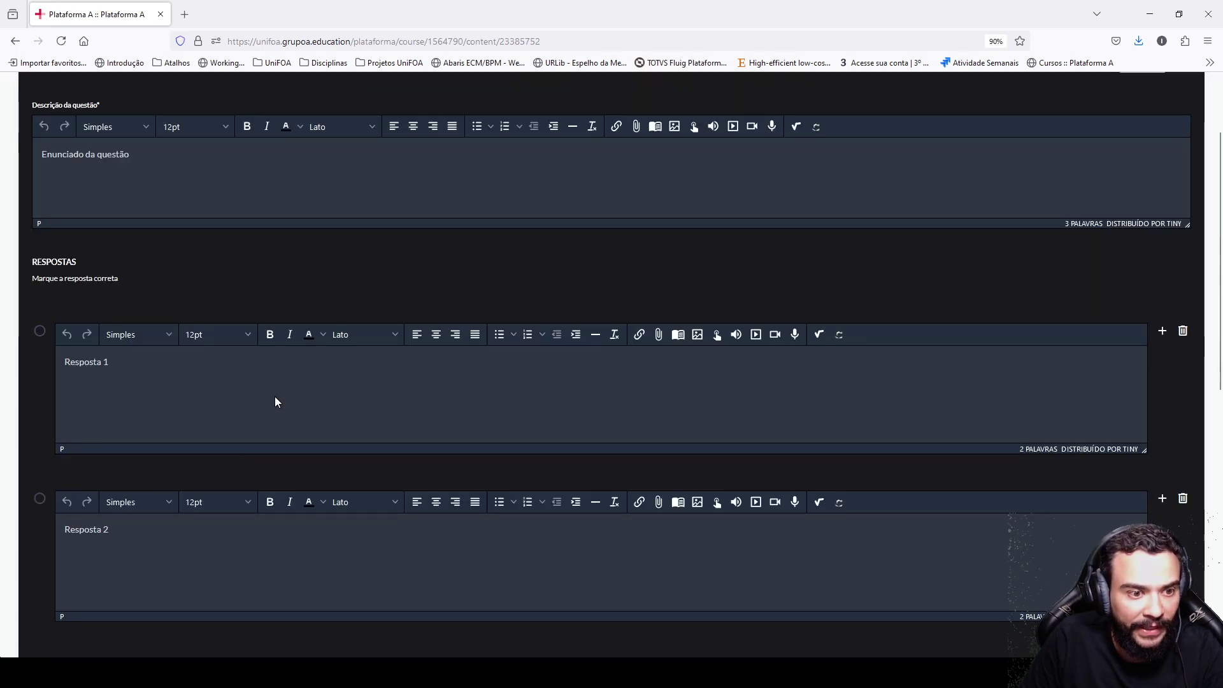
scroll(318, 418, "down", 2)
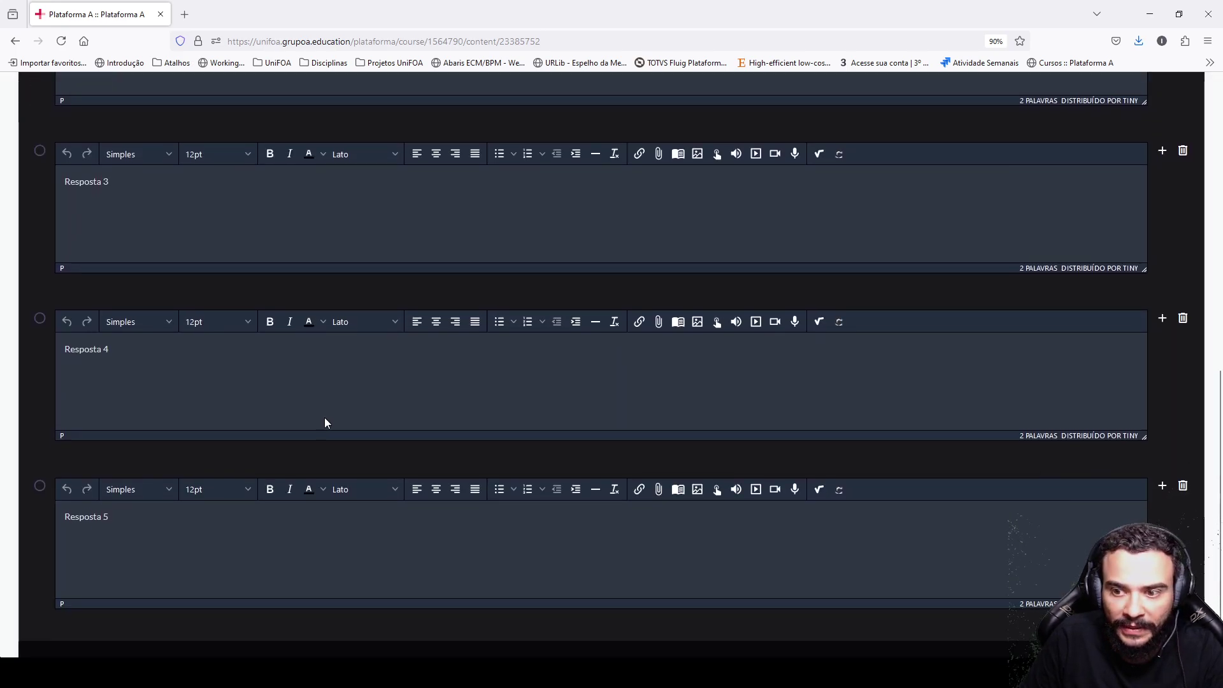
scroll(380, 430, "up", 2)
scroll(380, 430, "up", 10)
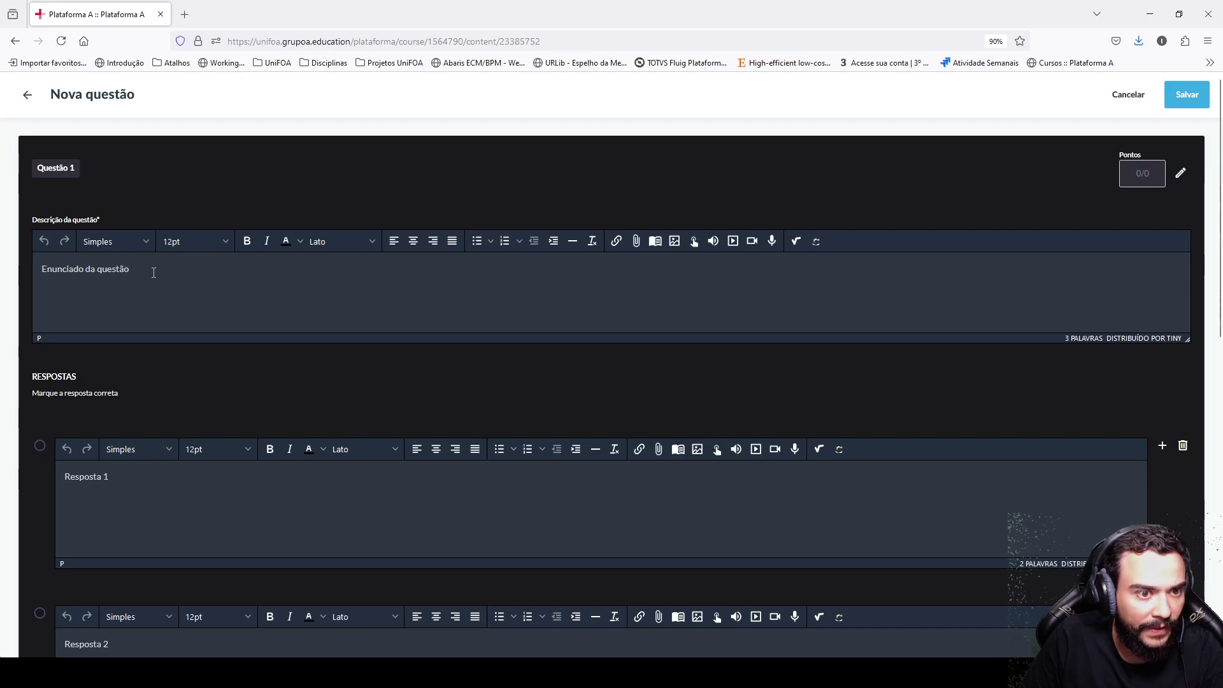
left_click(127, 276)
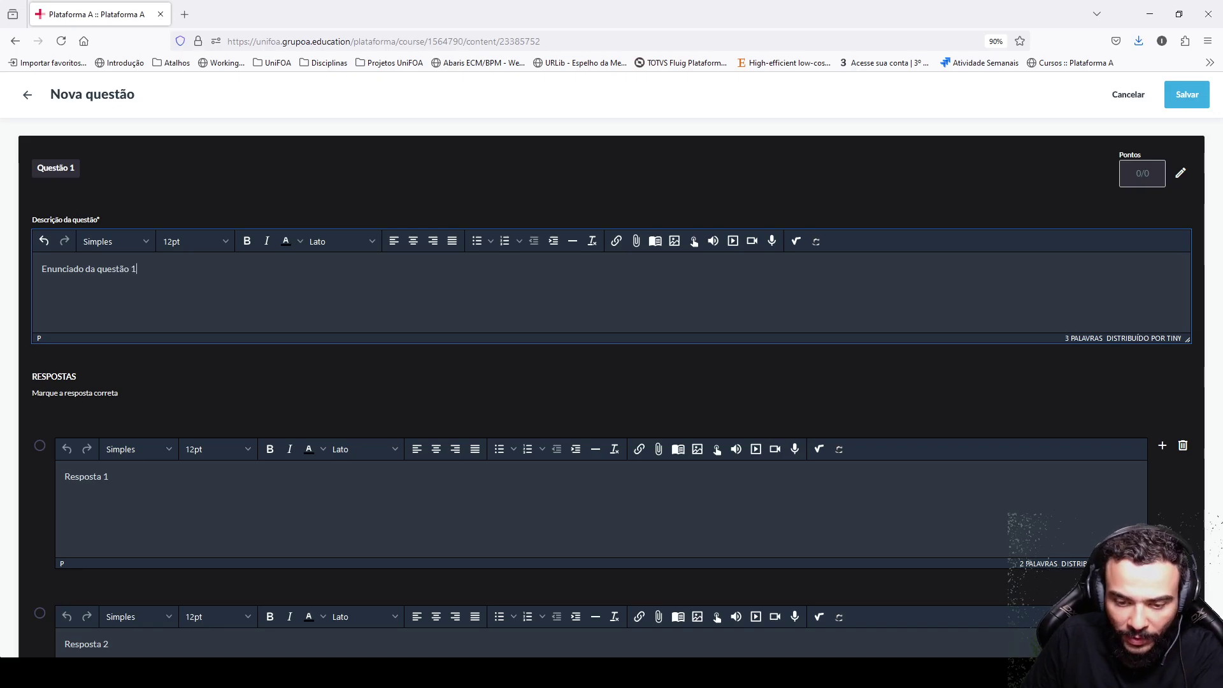
Step: Mark Resposta 1 as the correct answer and save both the question and the Questões Objetivas questionnaire
left_click(40, 445)
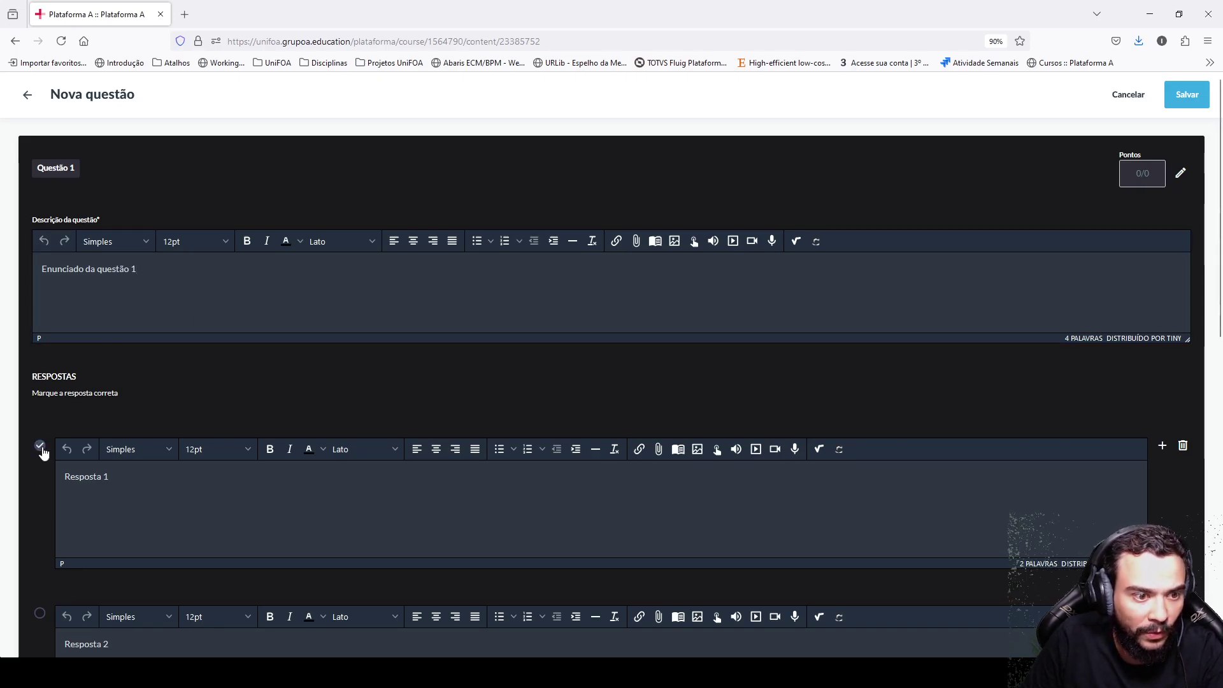
left_click(1188, 96)
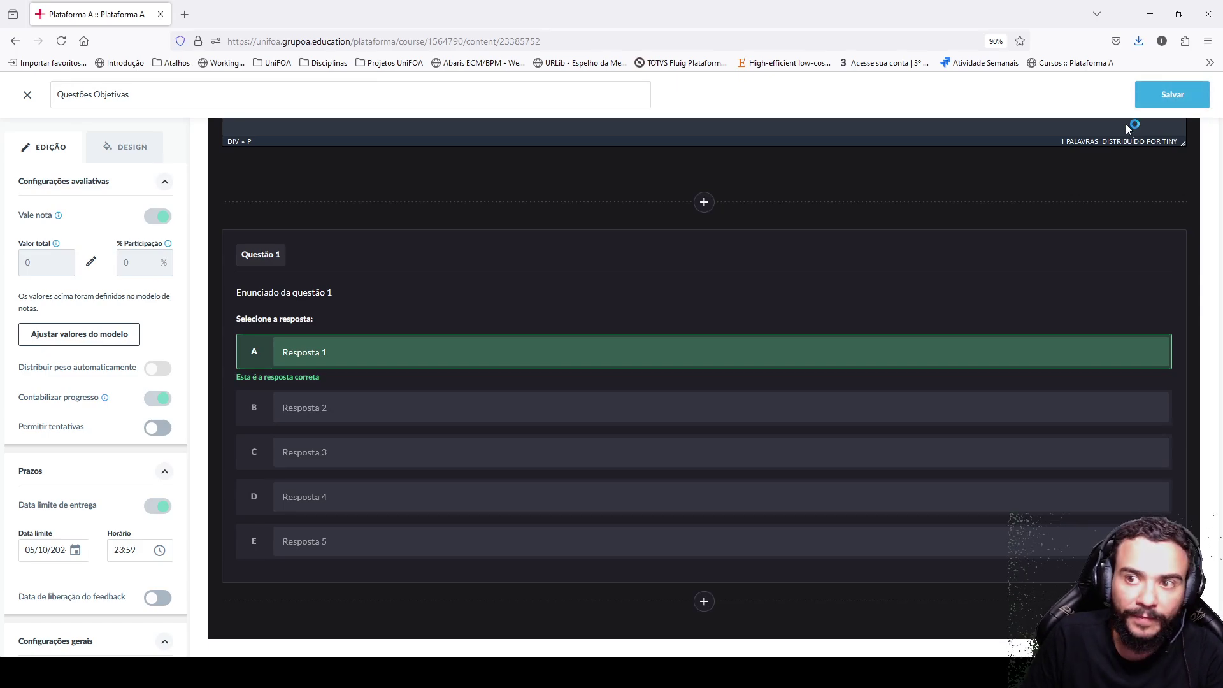
left_click(1161, 104)
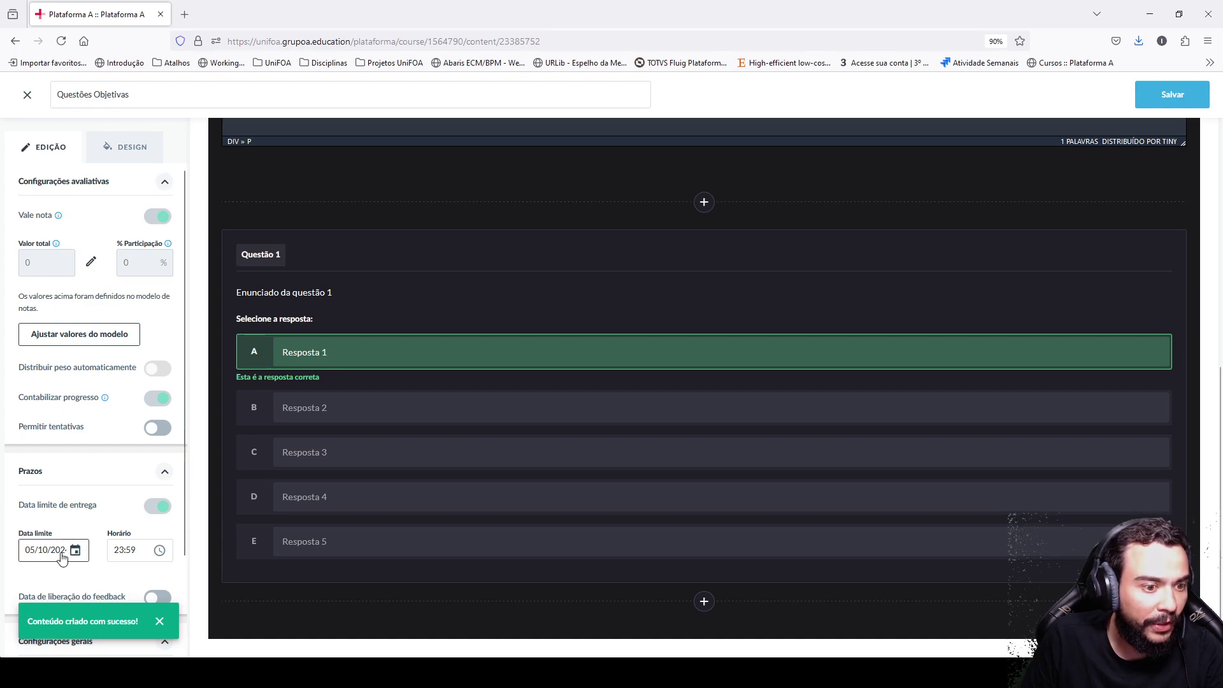
Step: Enable the feedback release date for the questionnaire and set it to 06/10/2024 at 23:59
left_click(157, 599)
scroll(98, 595, "down", 1)
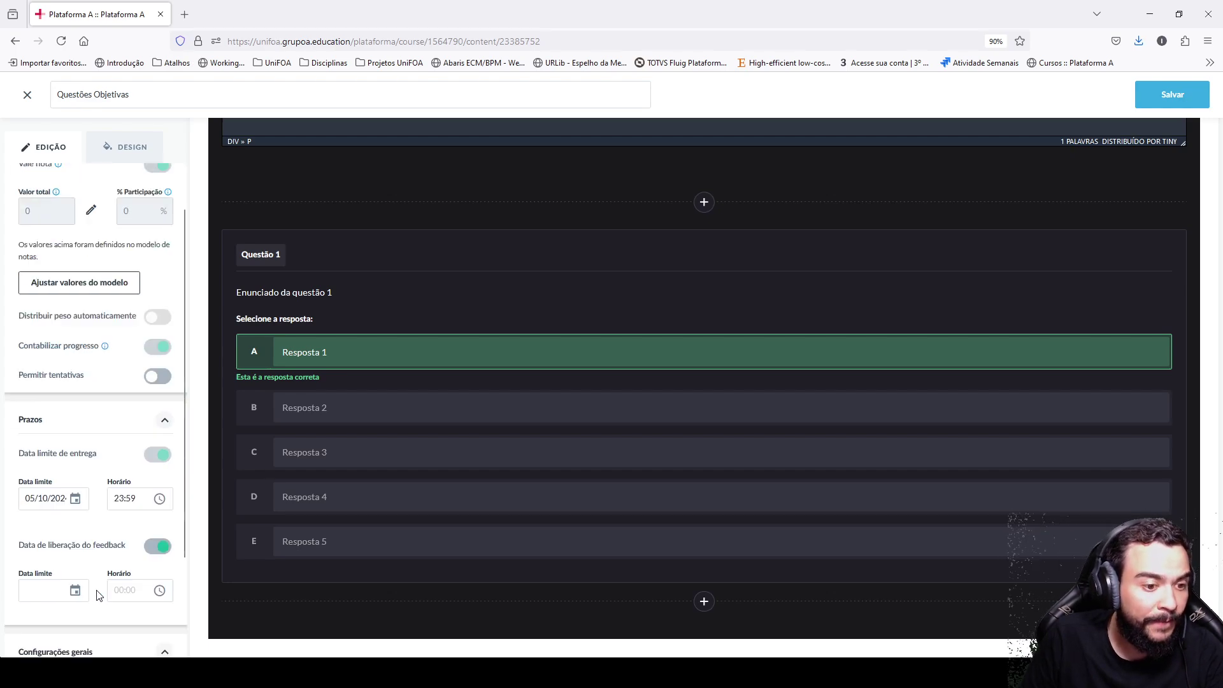
scroll(63, 621, "down", 1)
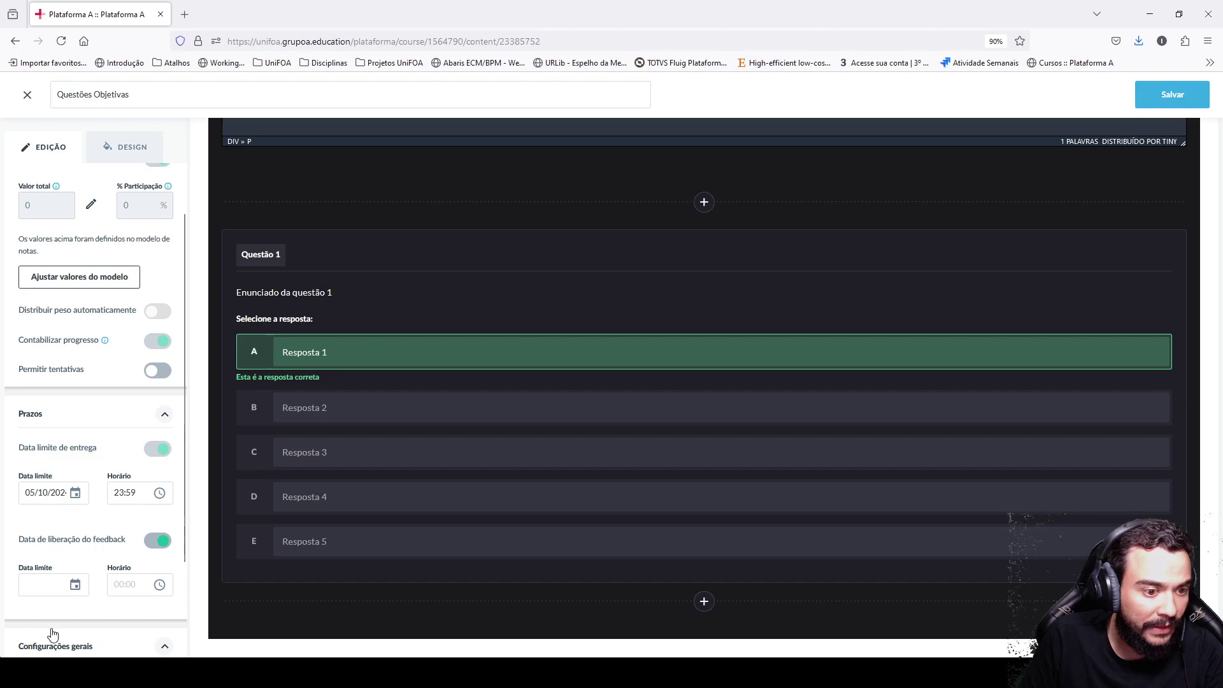
left_click(56, 594)
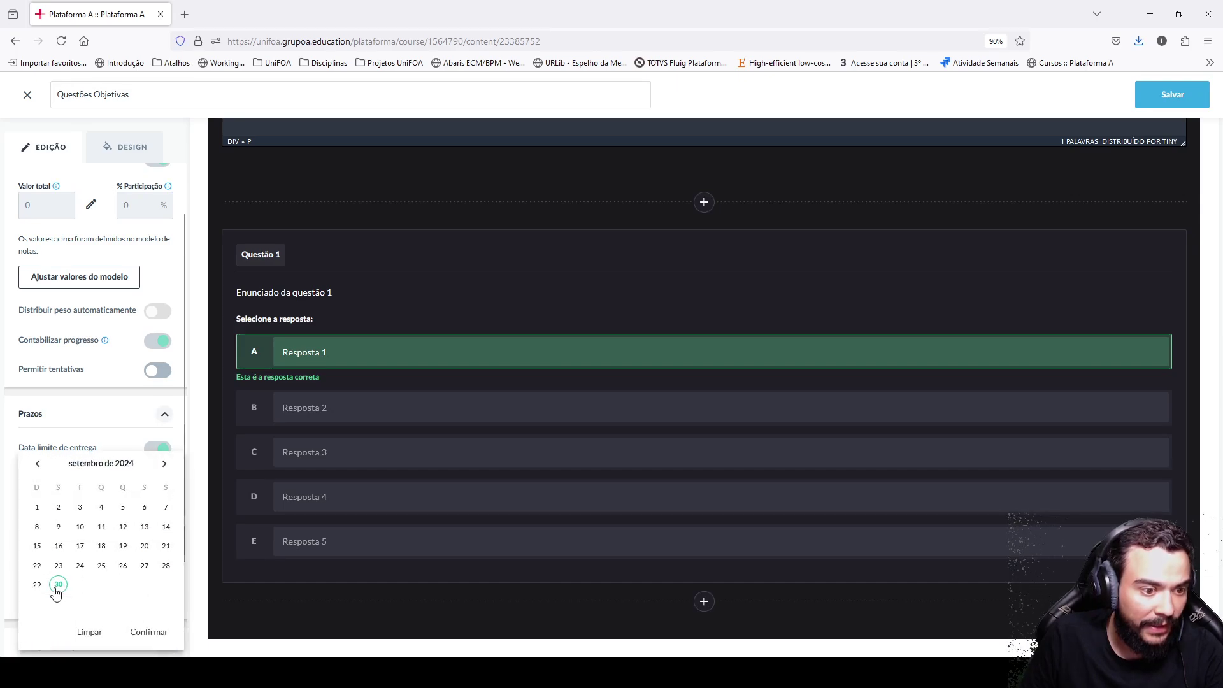
left_click(164, 465)
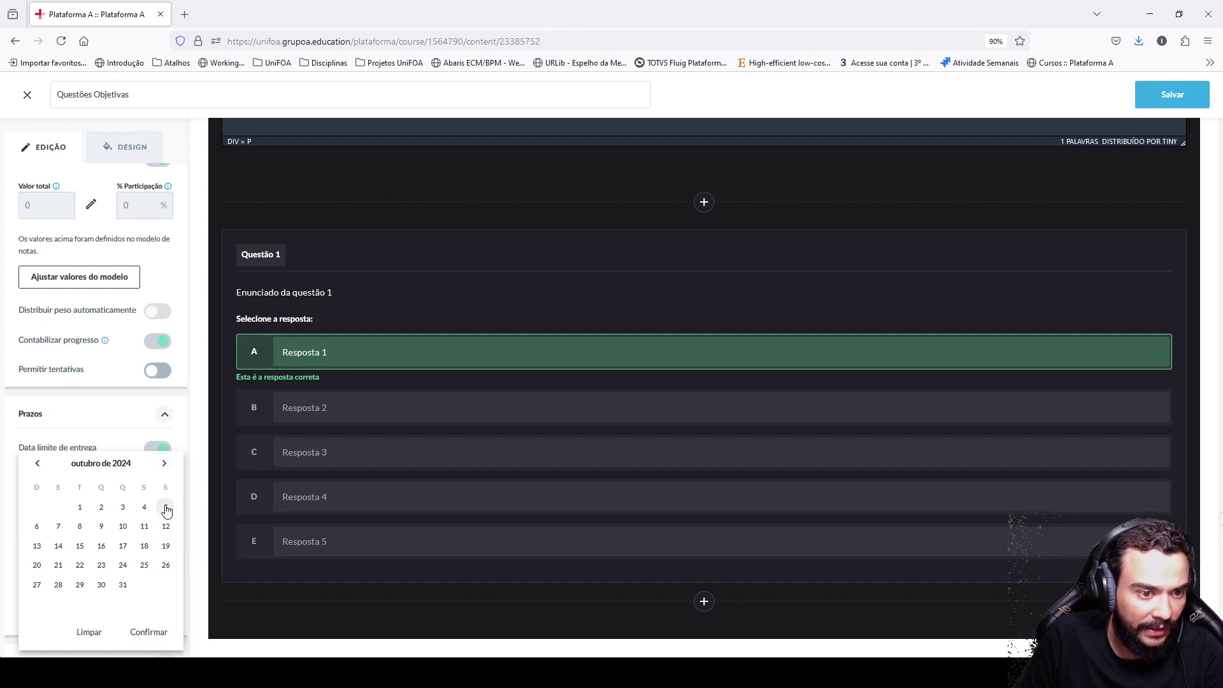
left_click(37, 530)
left_click(124, 586)
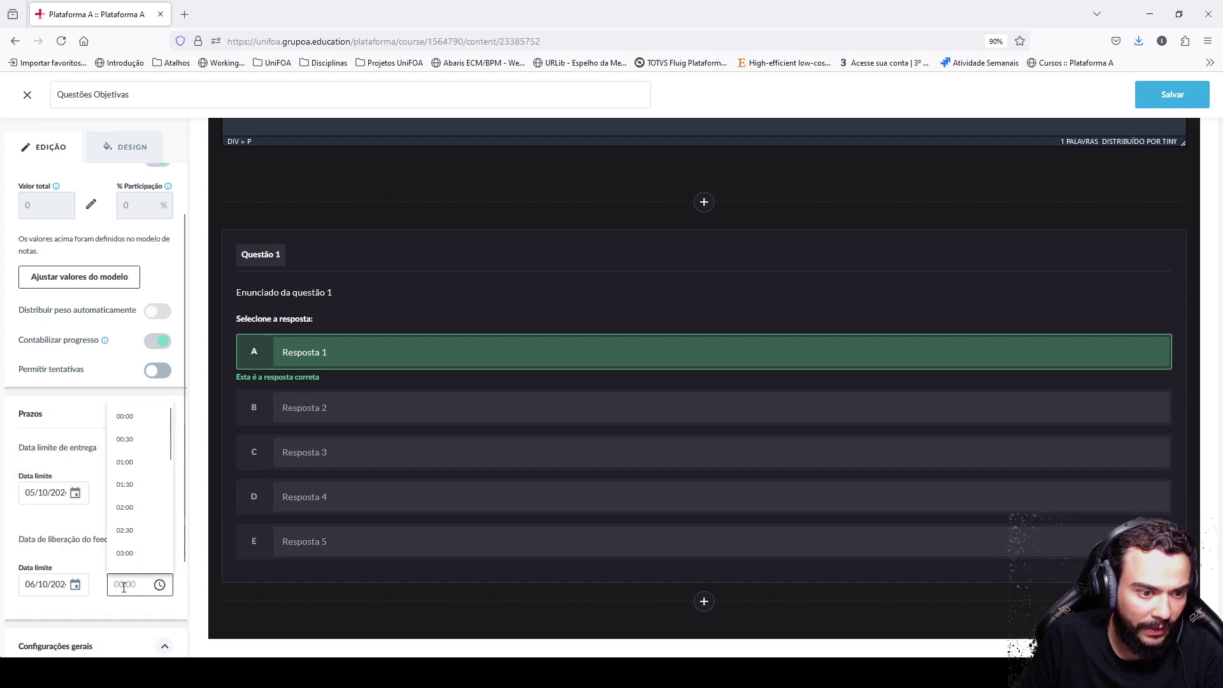
type("23:59")
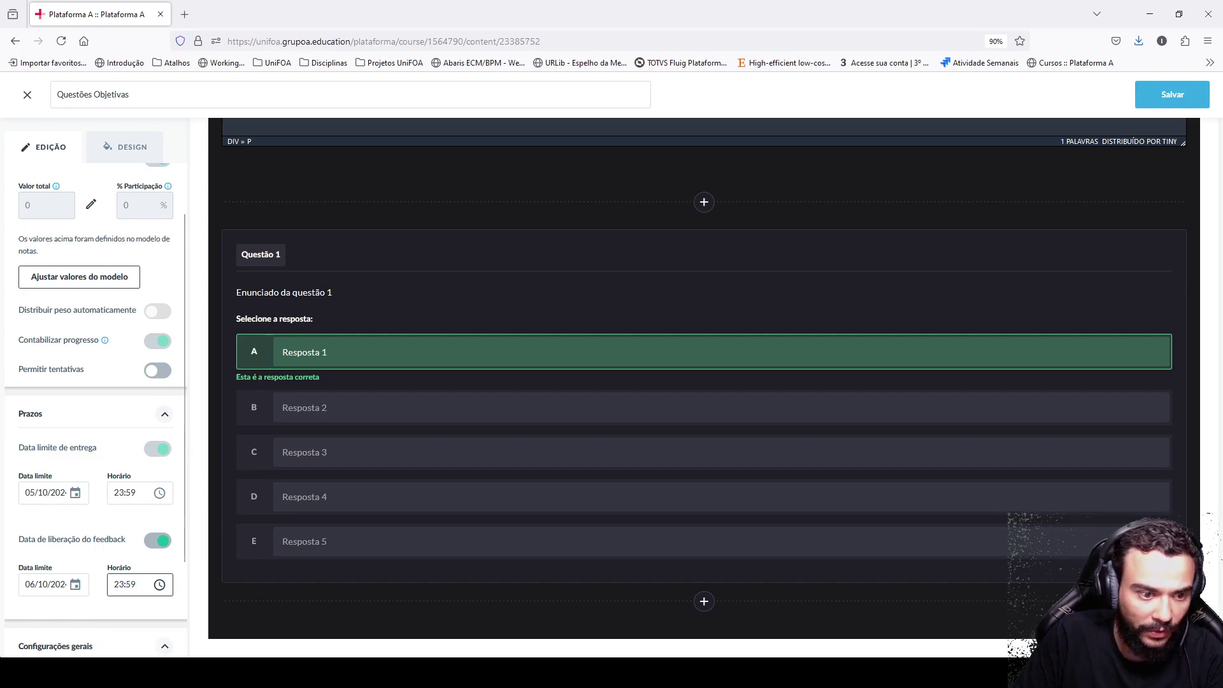
Step: Enable question shuffling (Embaralhar perguntas) for the questionnaire and save it
scroll(171, 534, "down", 1)
scroll(170, 534, "down", 2)
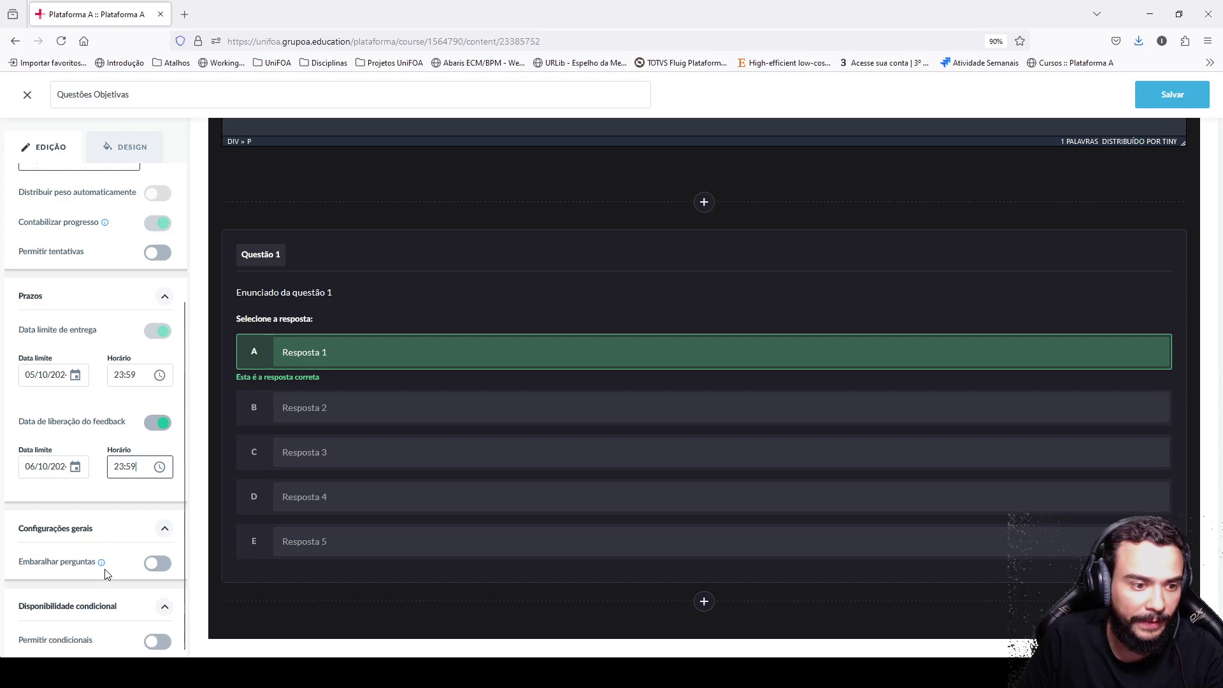
left_click(164, 564)
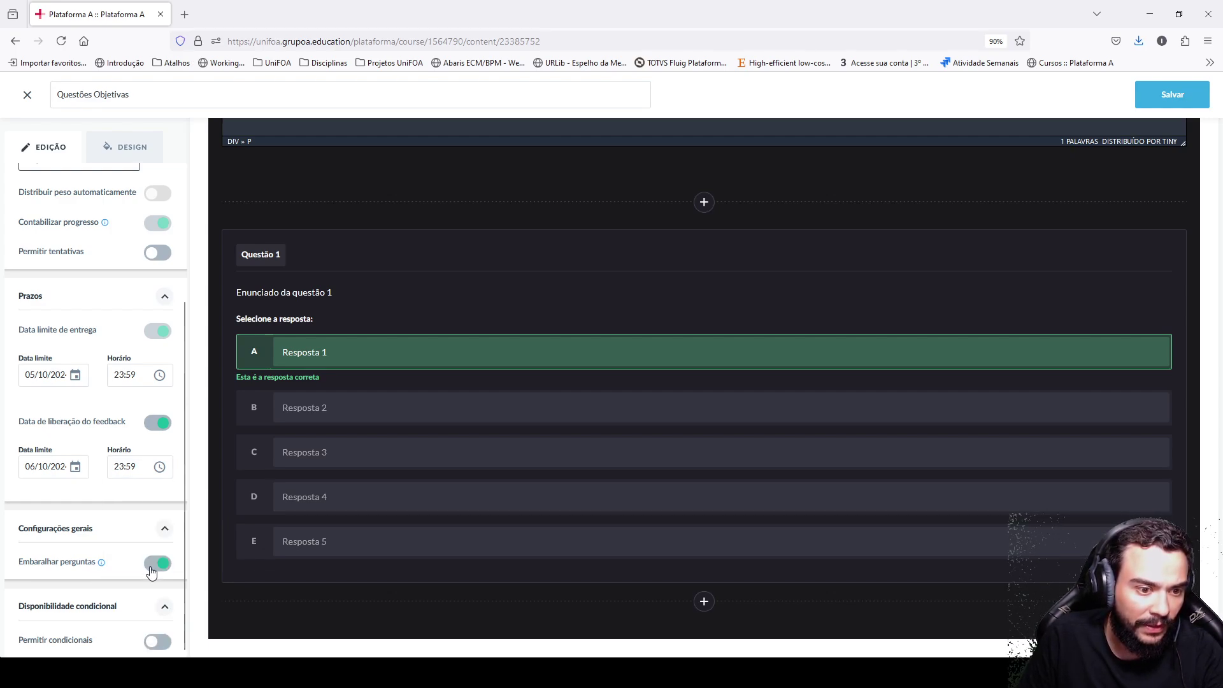
left_click(1187, 105)
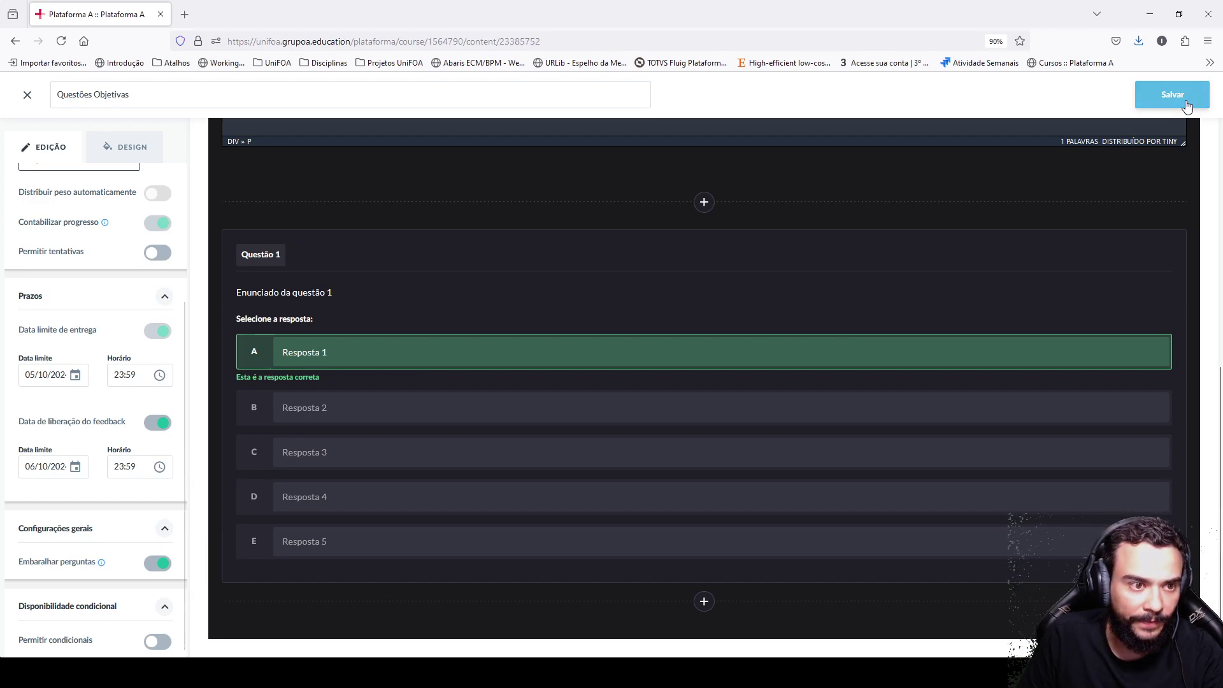
Step: Try to assign 8,00 points to Questão 1 in the grade distribution and open the grade model from there
scroll(95, 401, "up", 3)
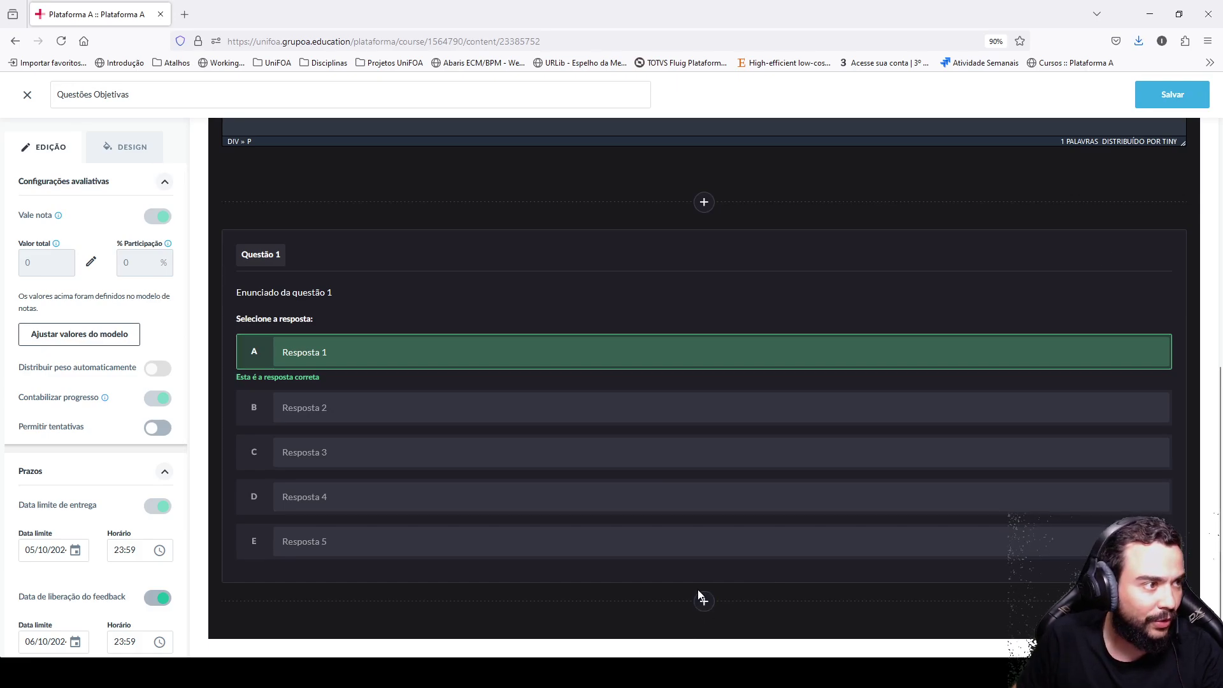
left_click(91, 261)
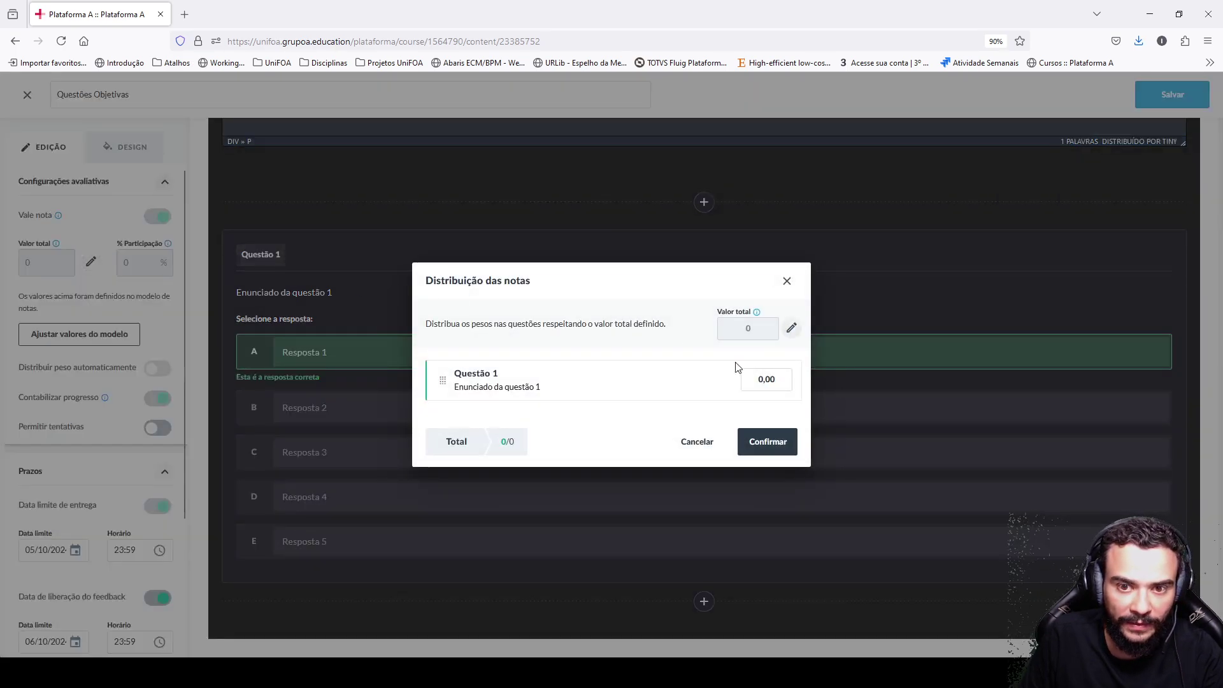
left_click(787, 281)
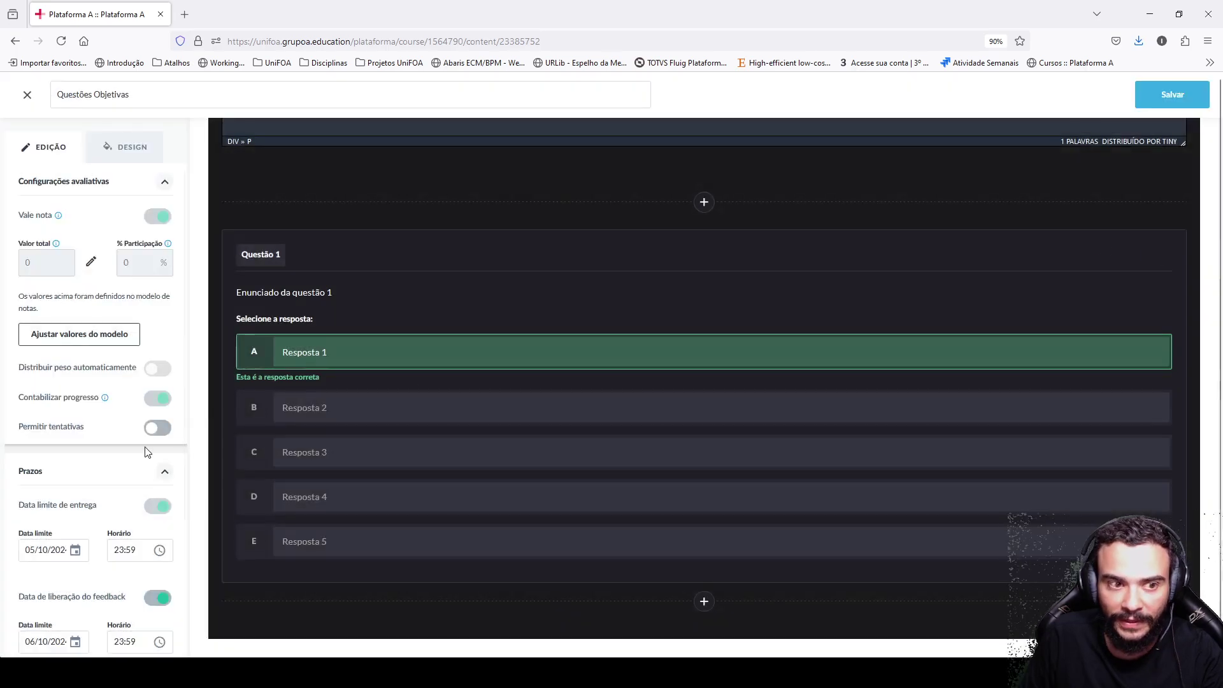
left_click(90, 268)
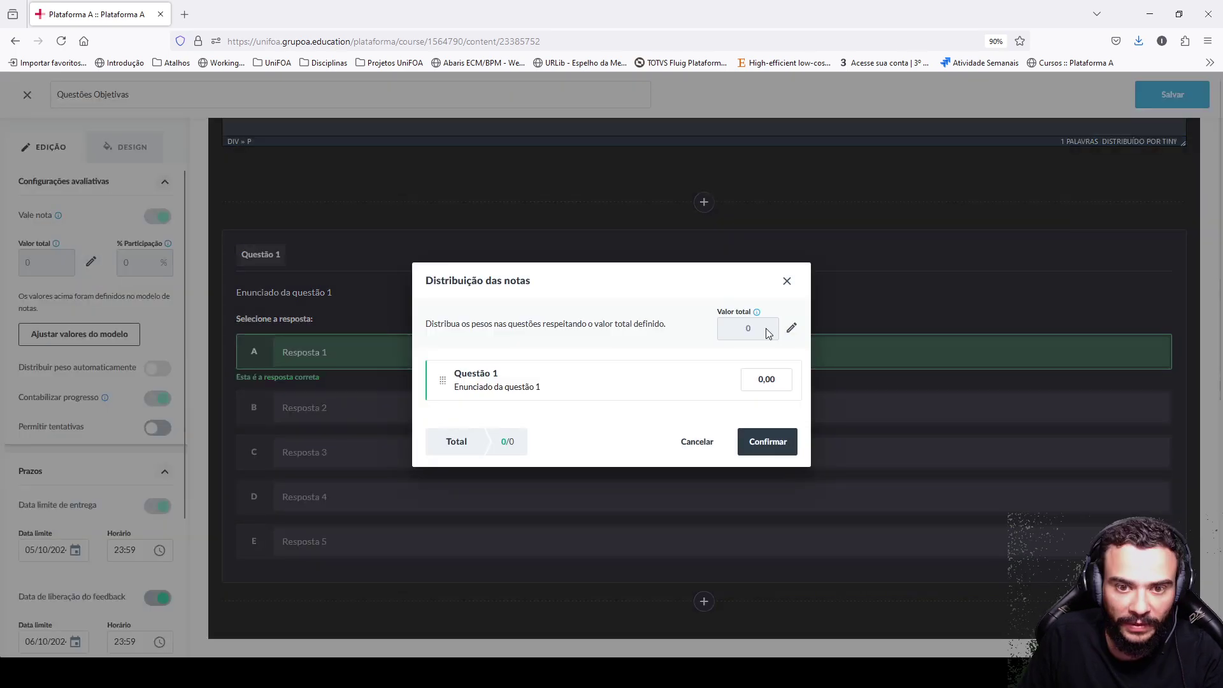
left_click(756, 386)
type("800")
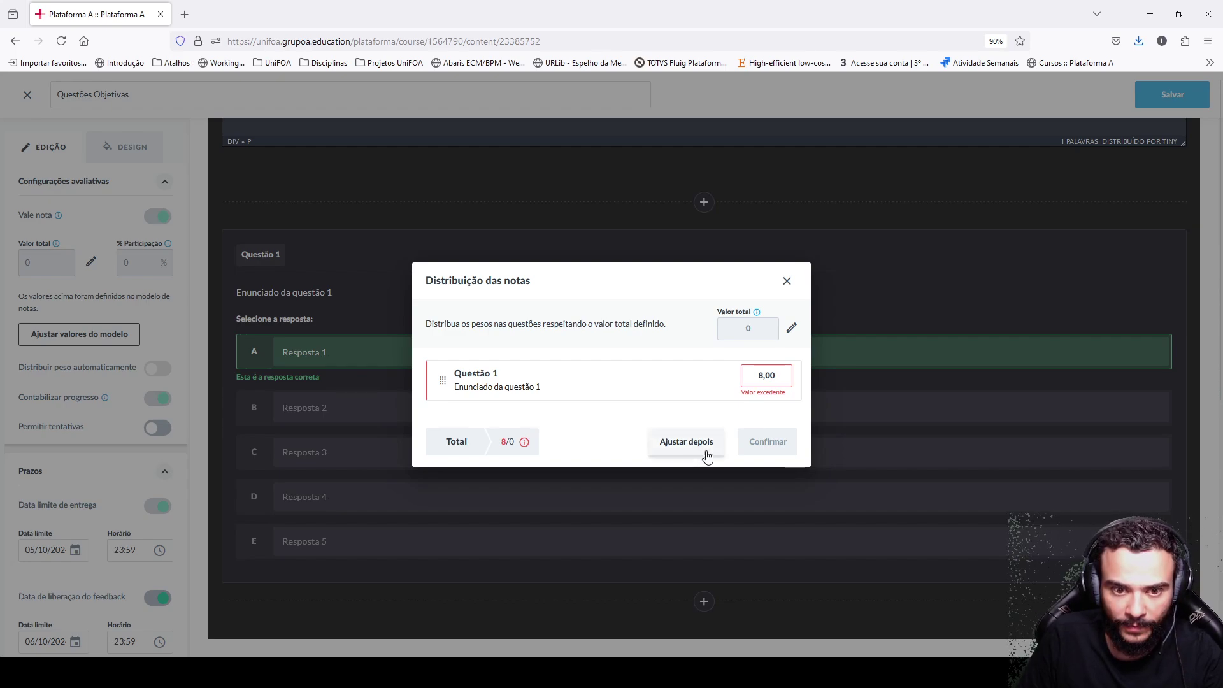
left_click(794, 329)
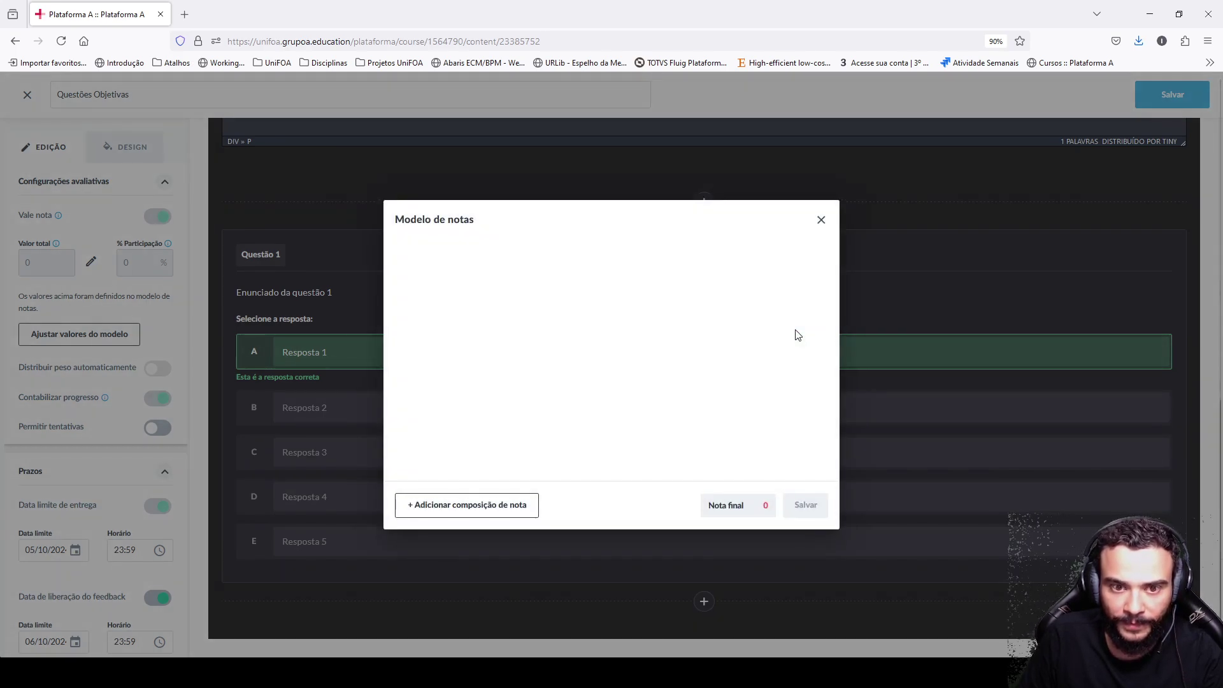
left_click(821, 221)
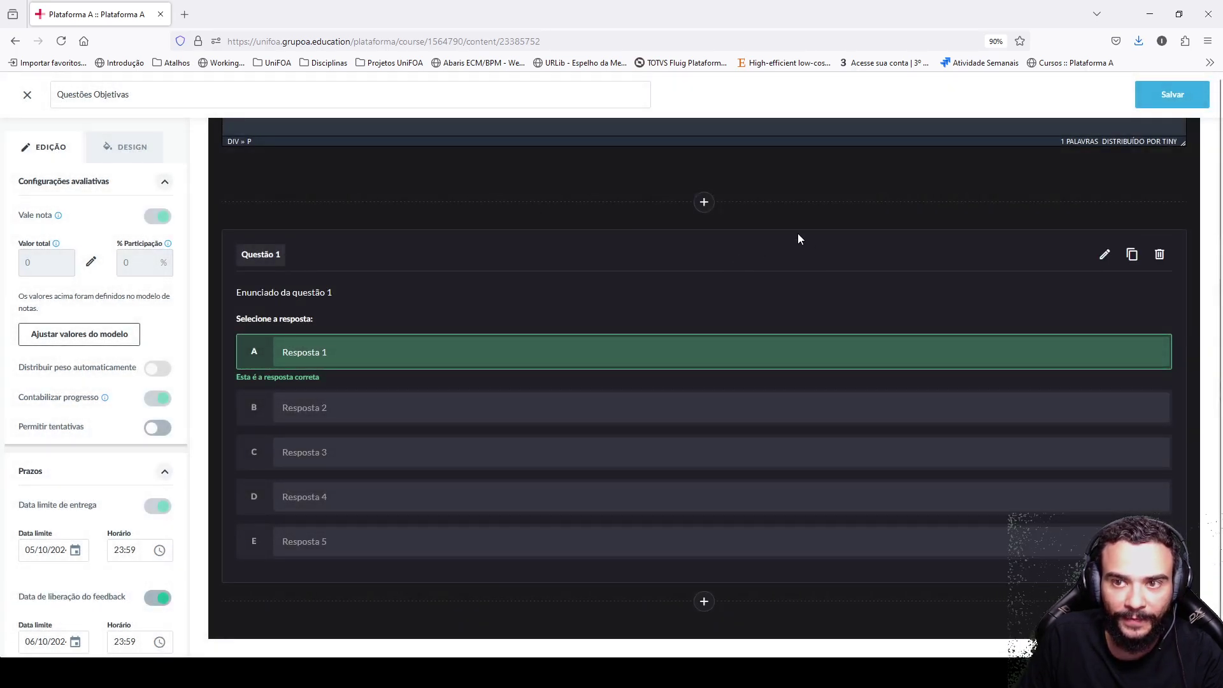
Step: Save the questionnaire, return to the Somativa module and view the Questões Objetivas content there
left_click(1172, 95)
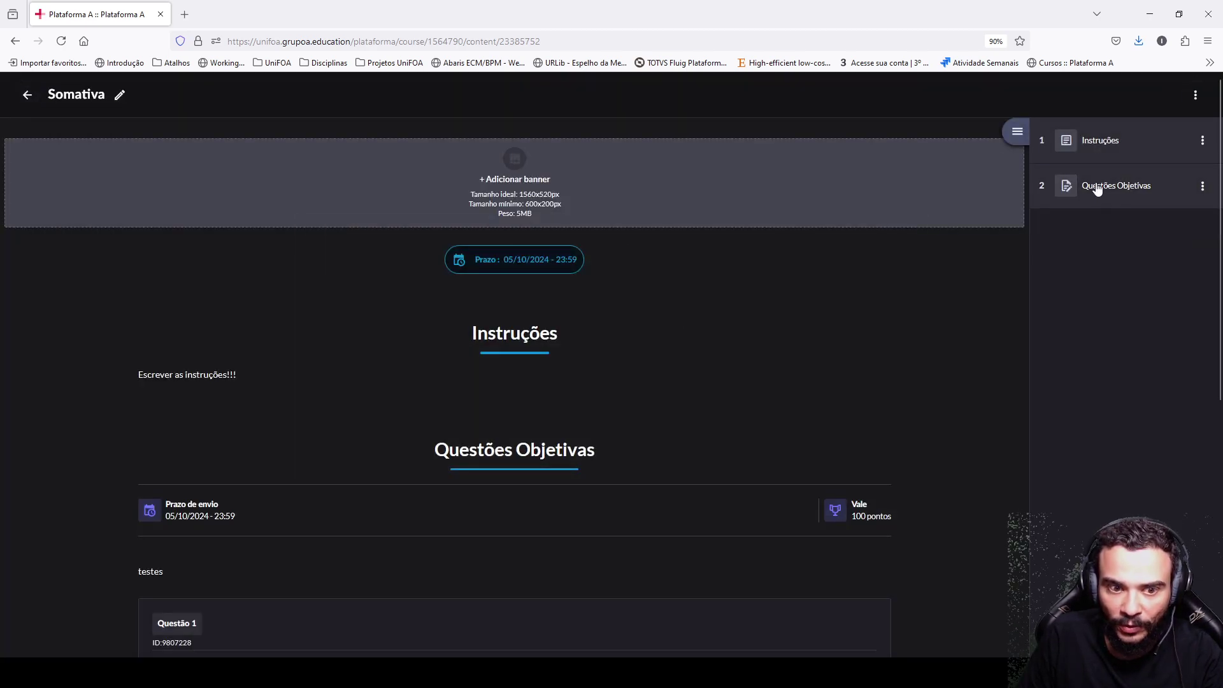
left_click(1111, 199)
scroll(309, 401, "down", 3)
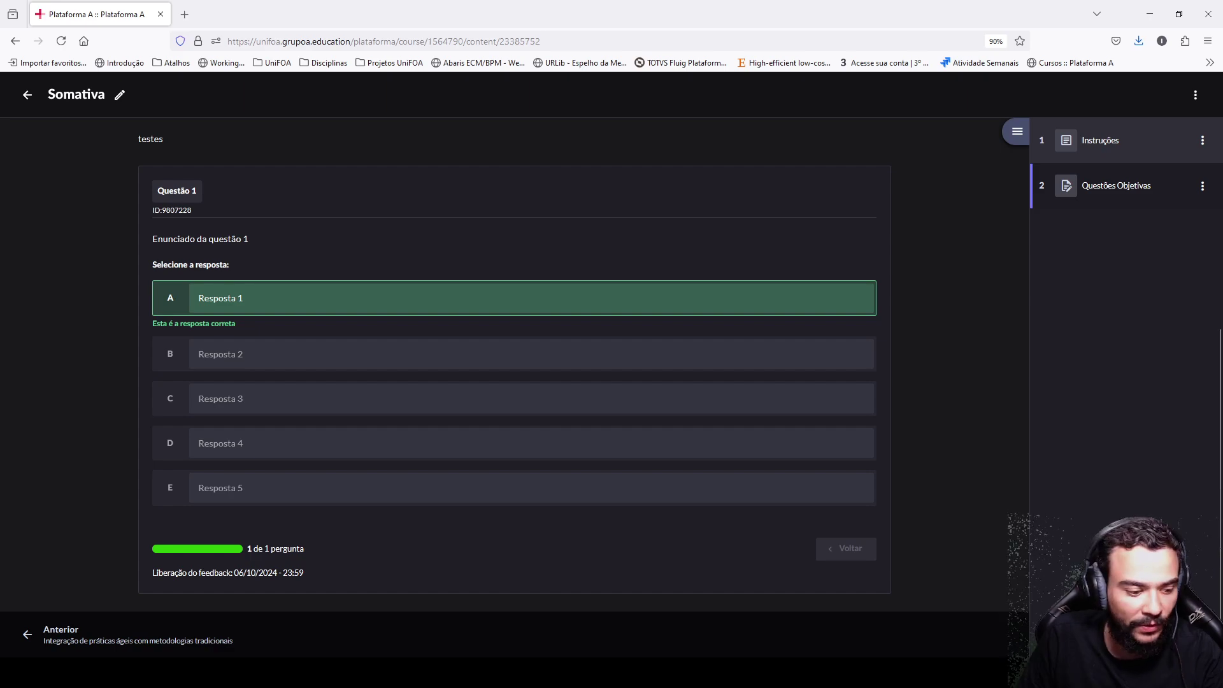
Step: Add a Tarefa element to the Somativa module and title it "Duiscursiva 1"
left_click(1126, 635)
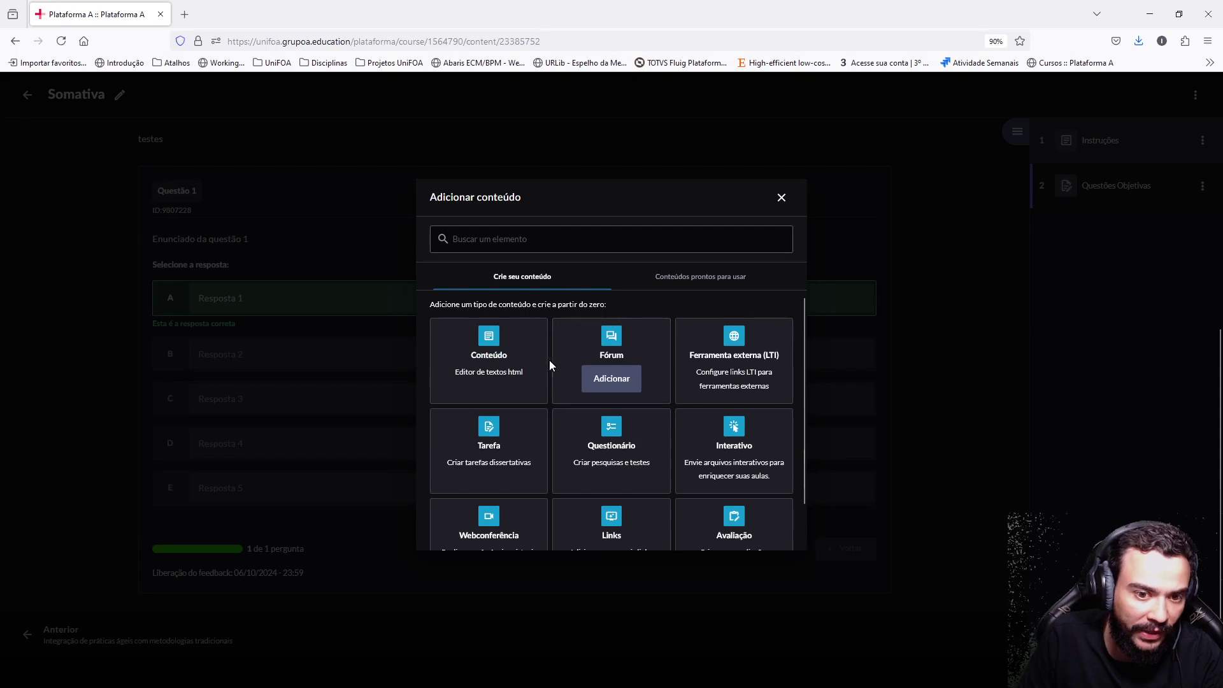
left_click(477, 470)
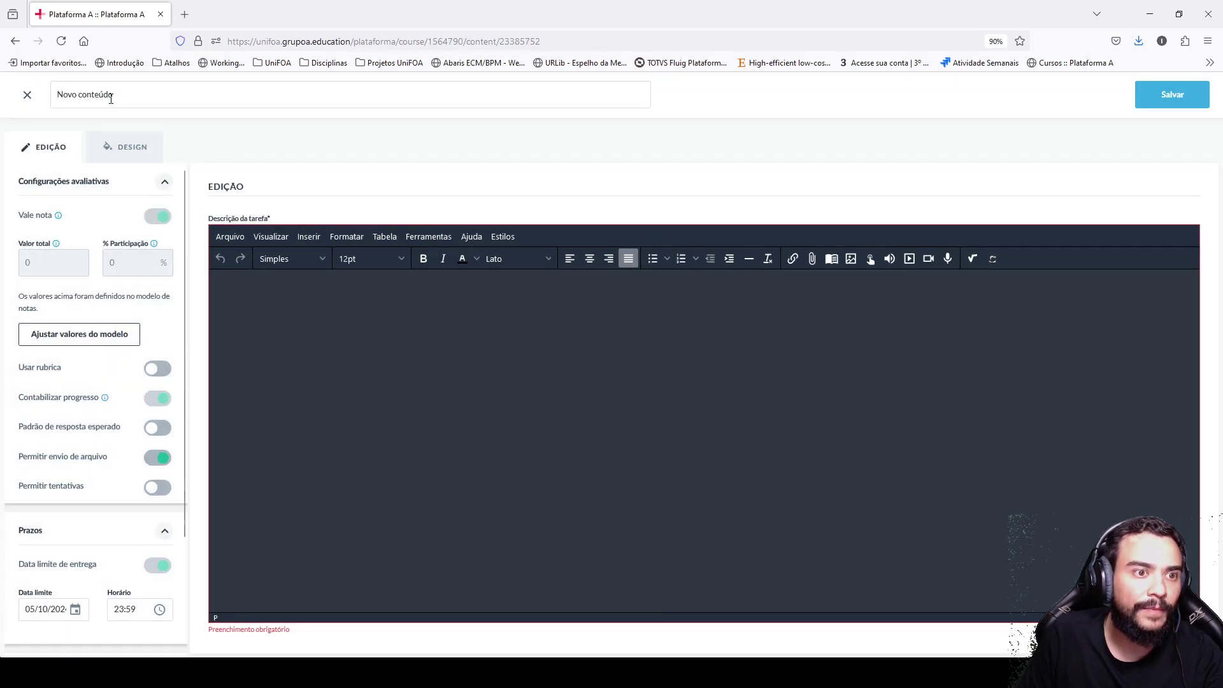
left_click(111, 95)
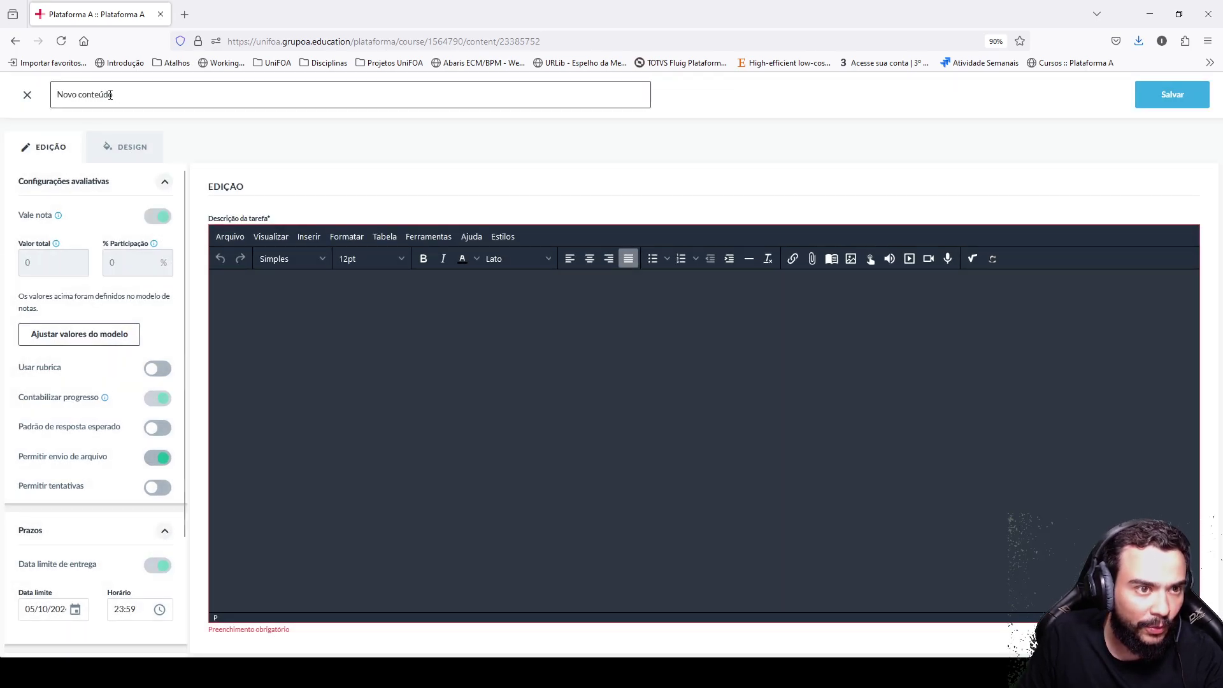
key("ctrl+shift+Left")
key("ctrl+shift+Left")
key("Left")
key("Right")
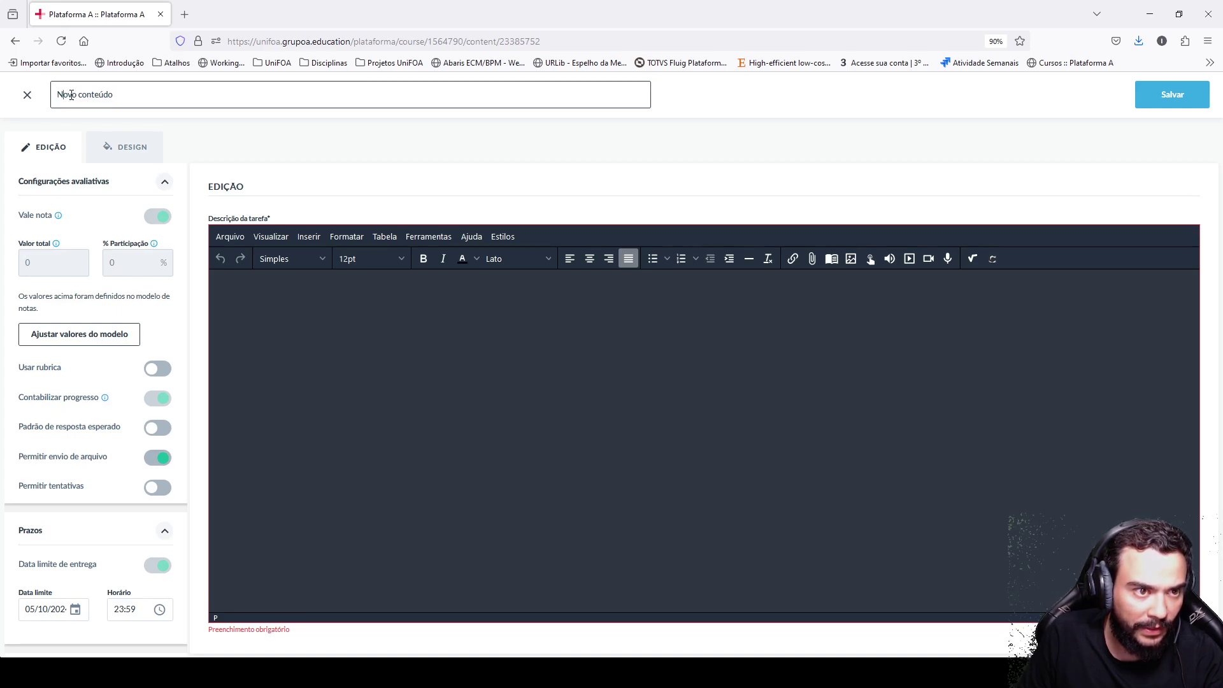
triple_click(71, 94)
triple_click(72, 95)
triple_click(73, 95)
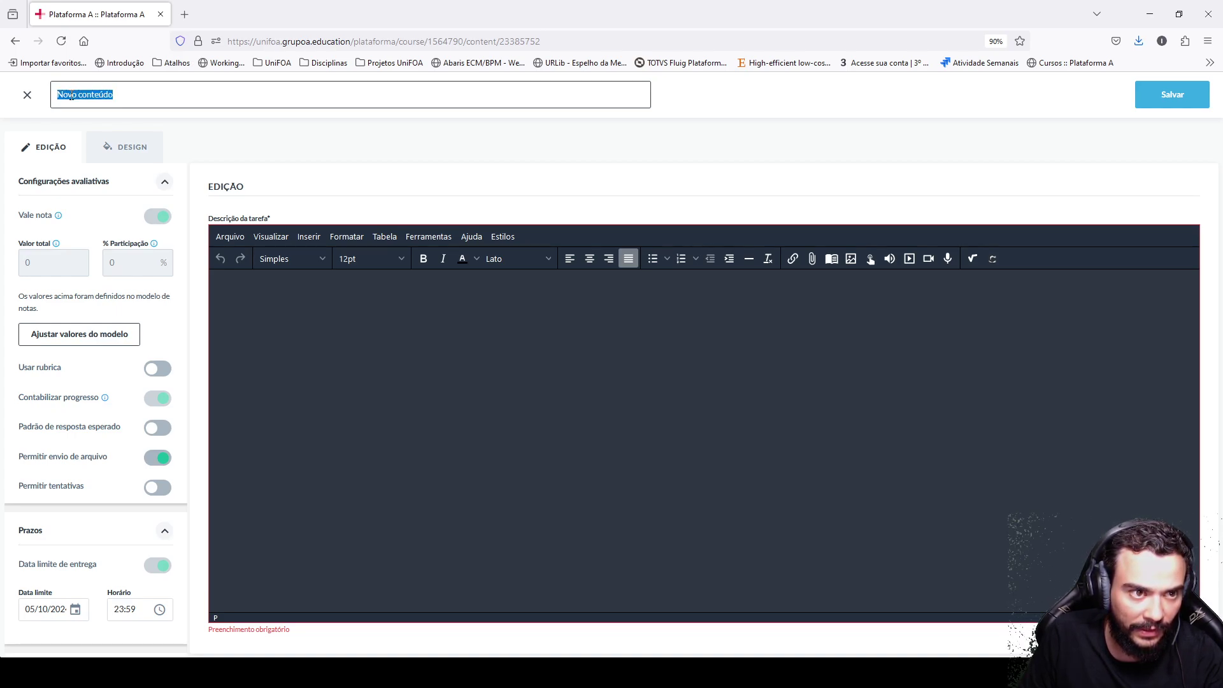
triple_click(76, 94)
left_click(79, 94)
triple_click(136, 94)
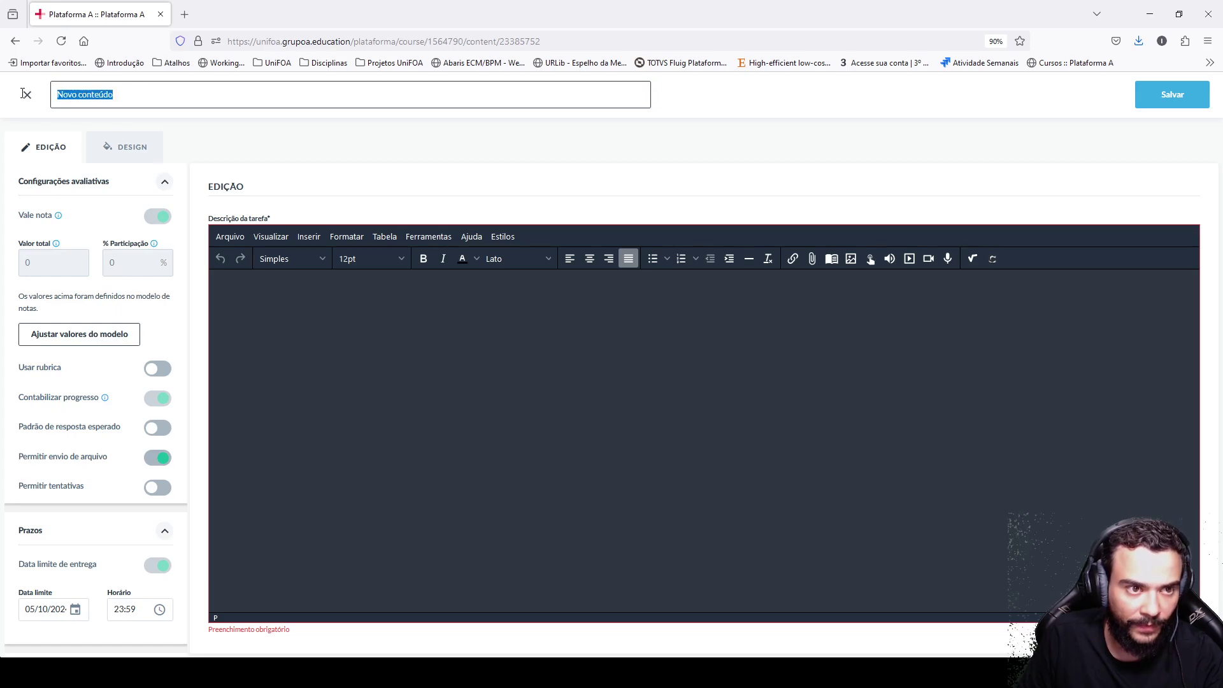
type("Duiscru")
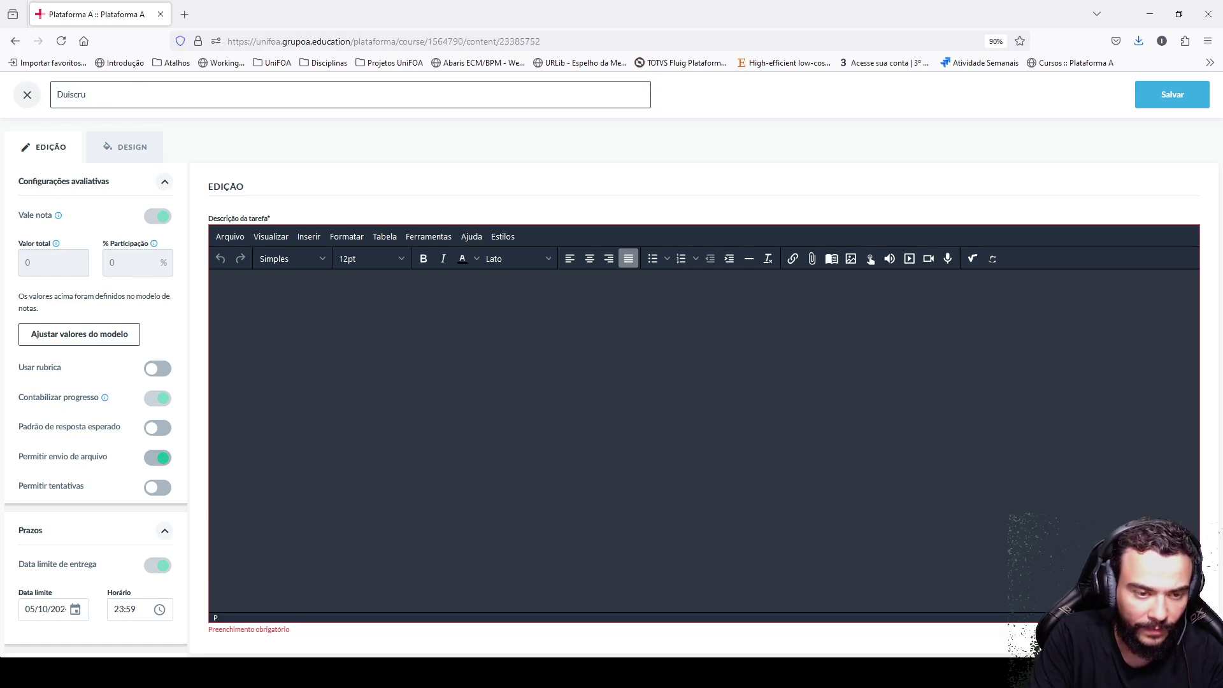
key("BackSpace")
key("BackSpace")
type("urs")
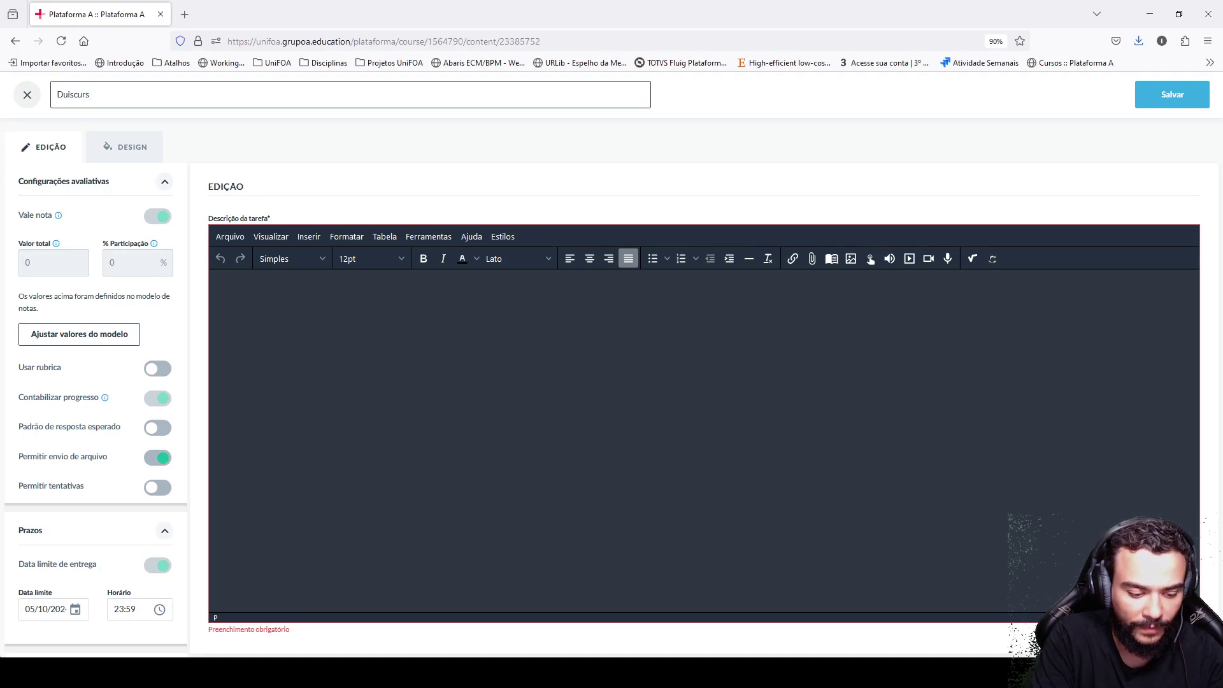
type("iva 1")
Step: Write "Descrição" as the description of the new task
left_click(314, 311)
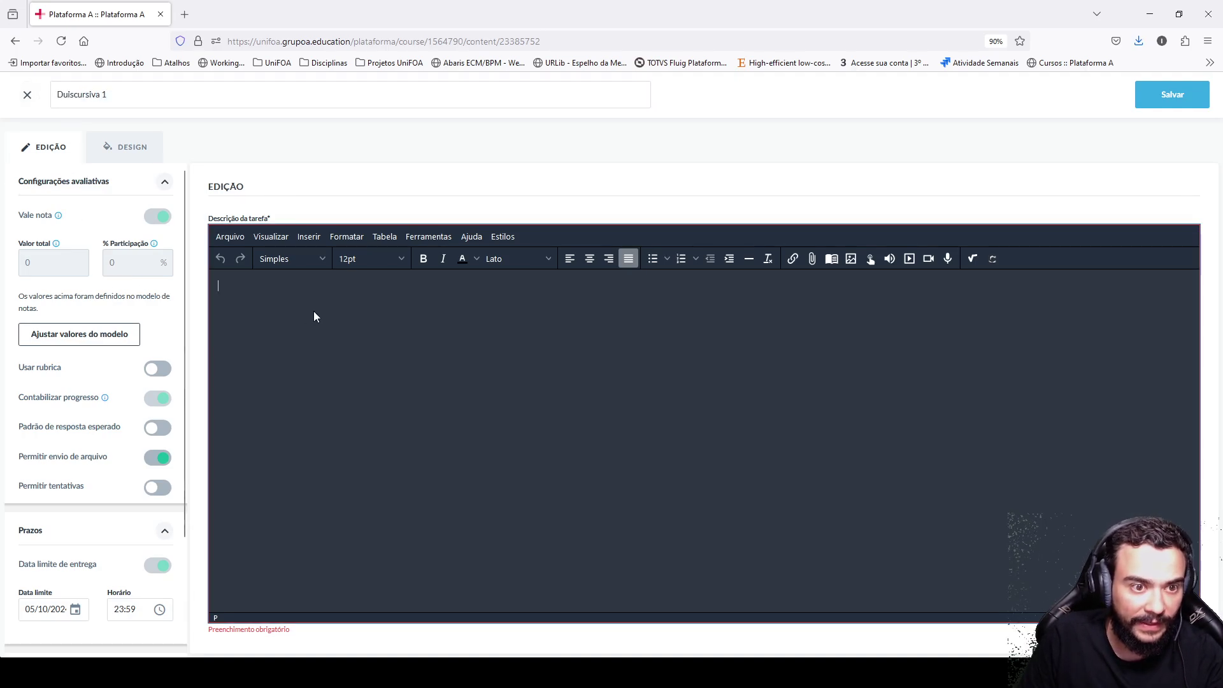
type("Descrição")
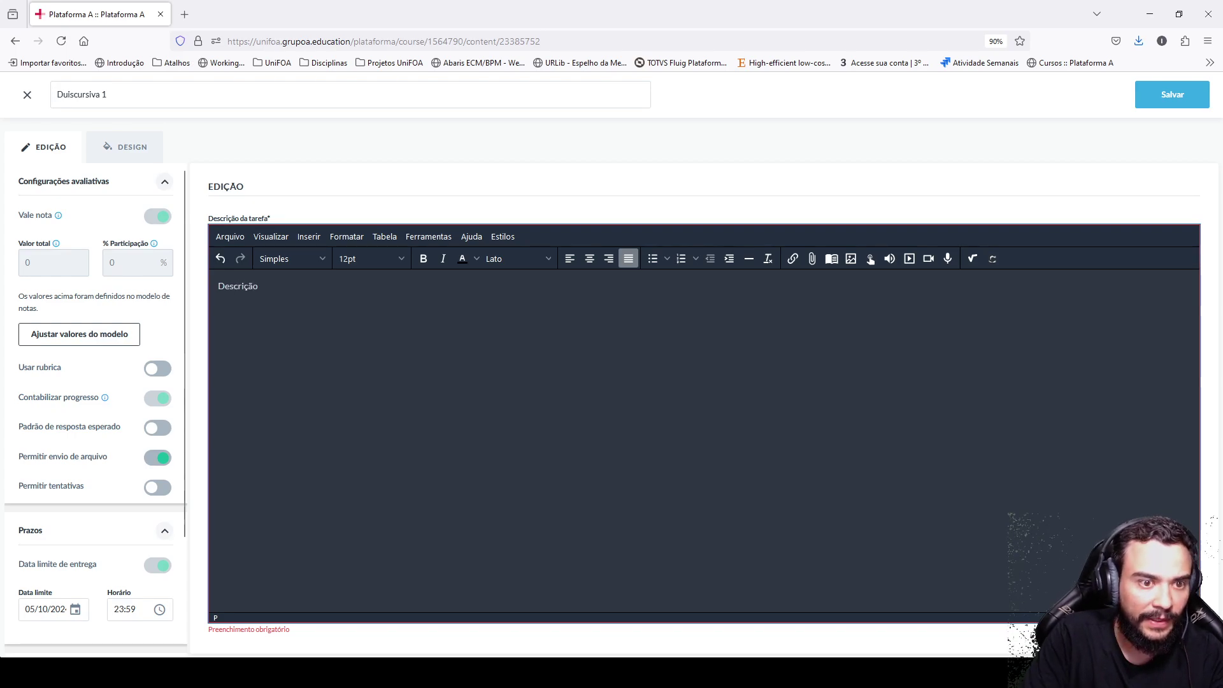
Step: Add the line "Anexar o arquivo em tal formato..." below "Descrição" in the task description, leaving a blank line between them
key("Return")
key("Return")
type("Anexa")
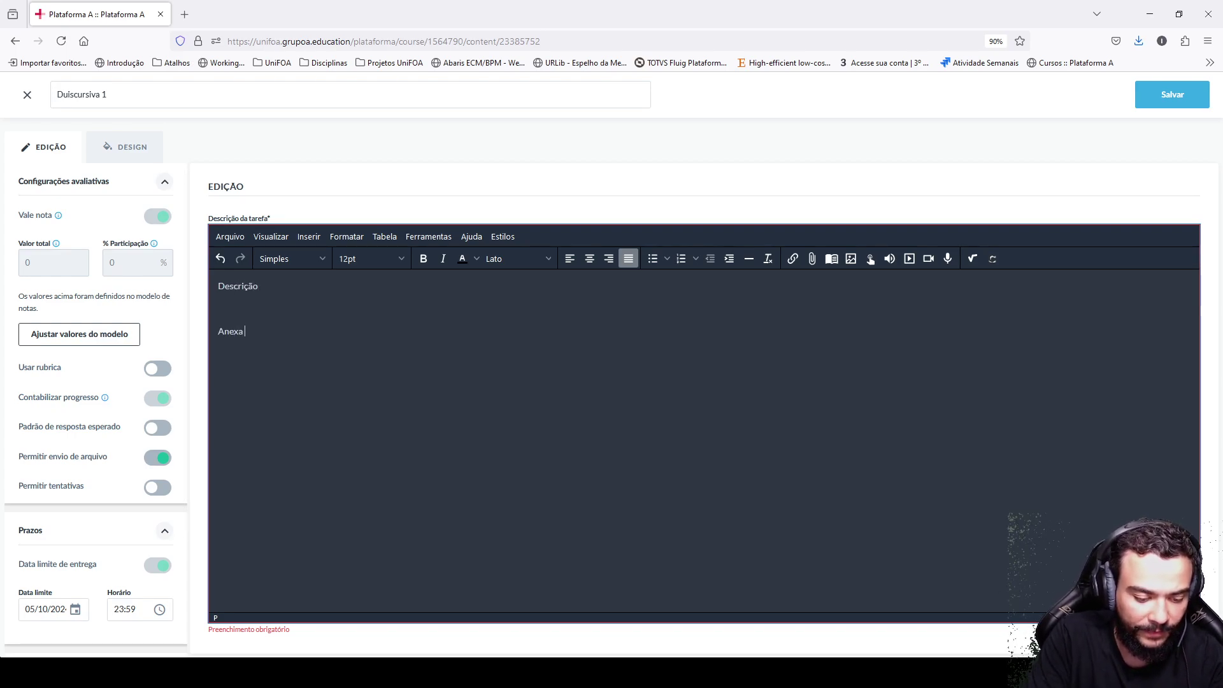
type("r o arquivo ")
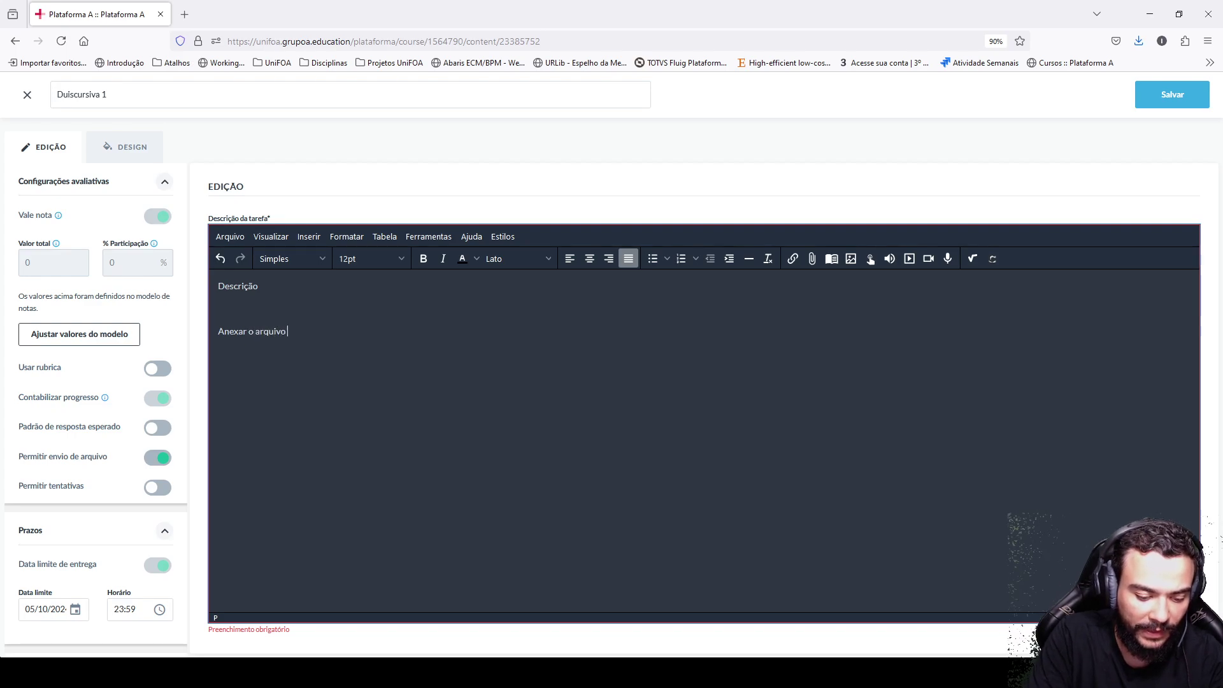
type("em tal ")
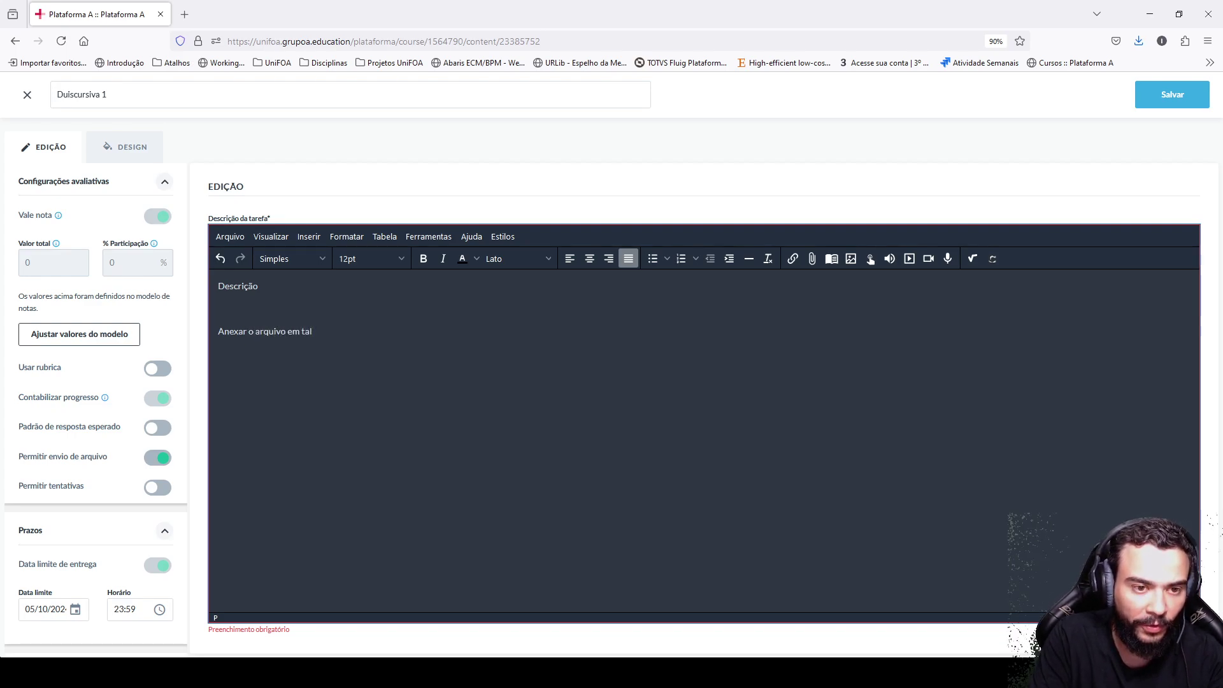
type("formato...")
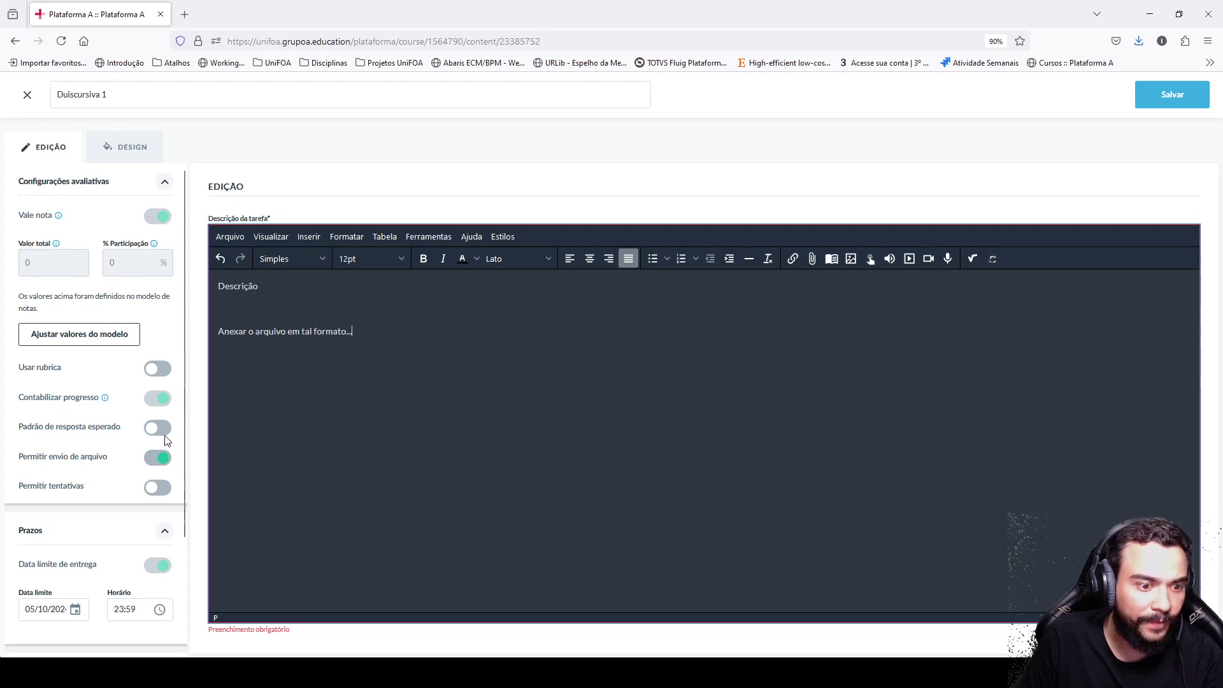
Step: Review the task's grading and deadline settings, then save the Duiscursiva 1 task and return to the Somativa module
scroll(166, 439, "down", 2)
scroll(153, 575, "down", 2)
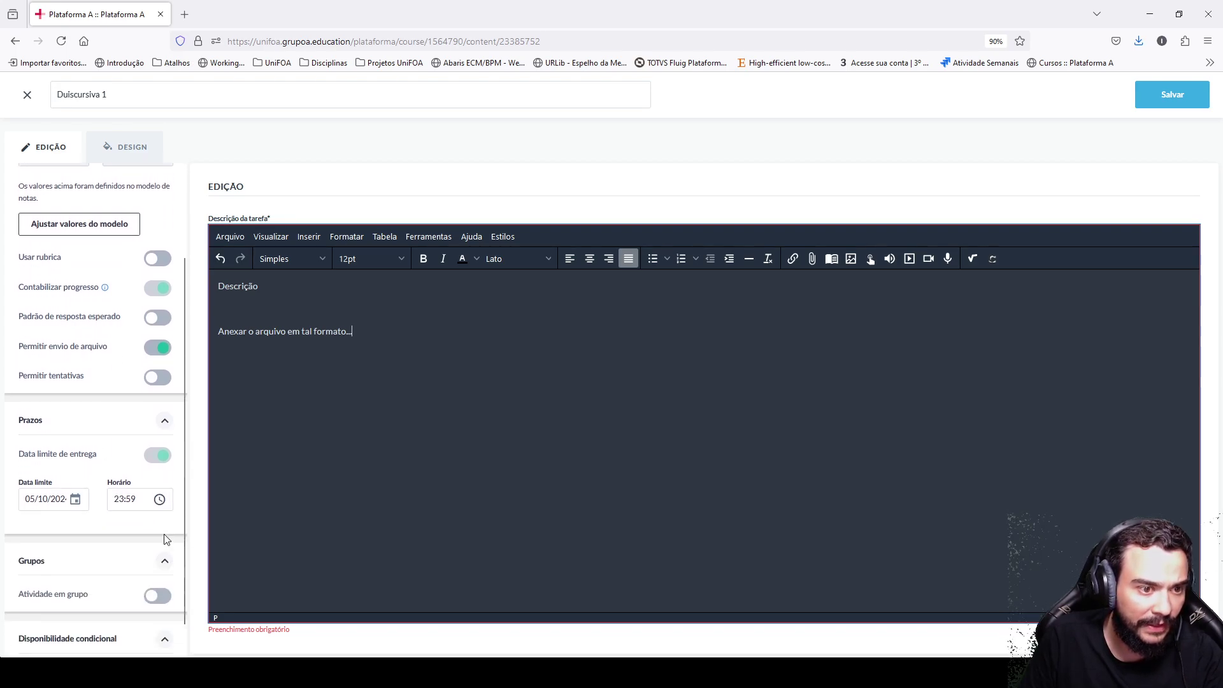
scroll(118, 382, "up", 2)
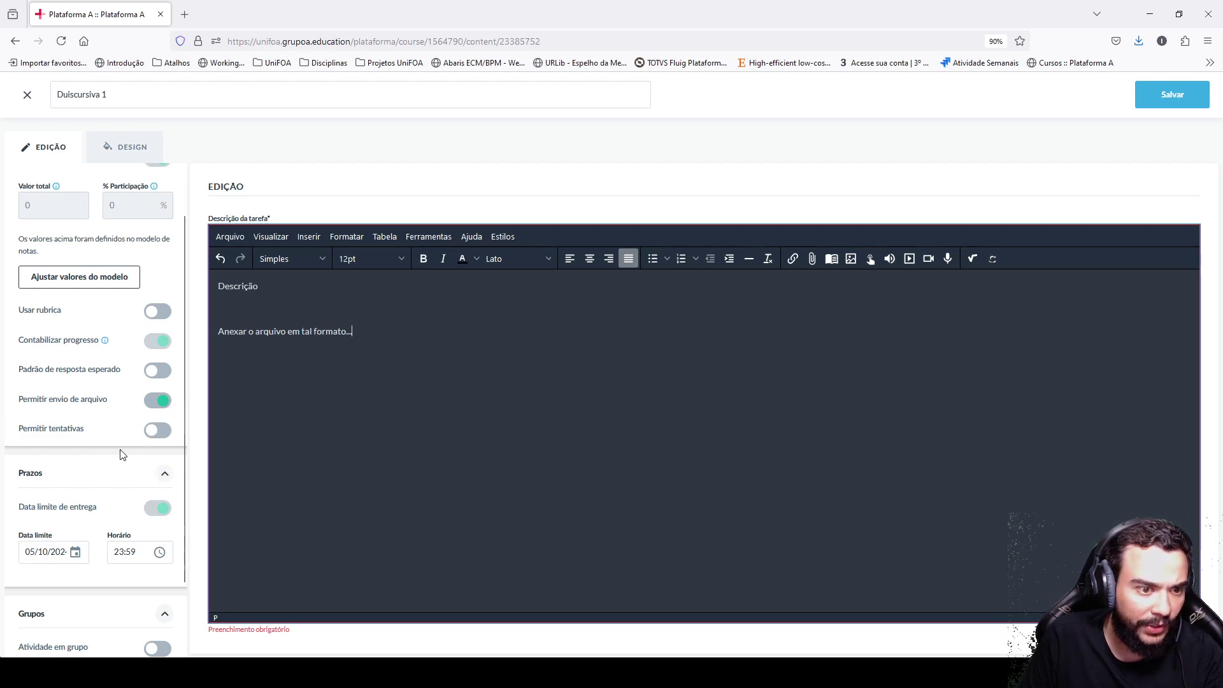
scroll(125, 454, "up", 2)
left_click(1180, 101)
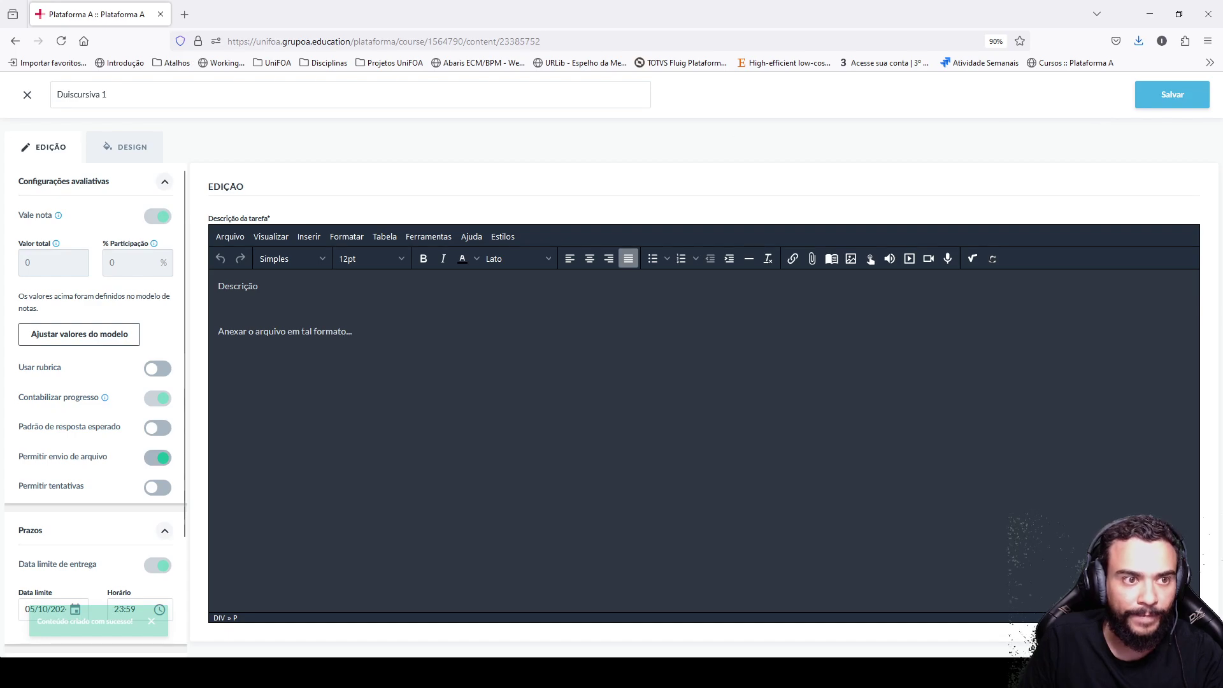
left_click(28, 101)
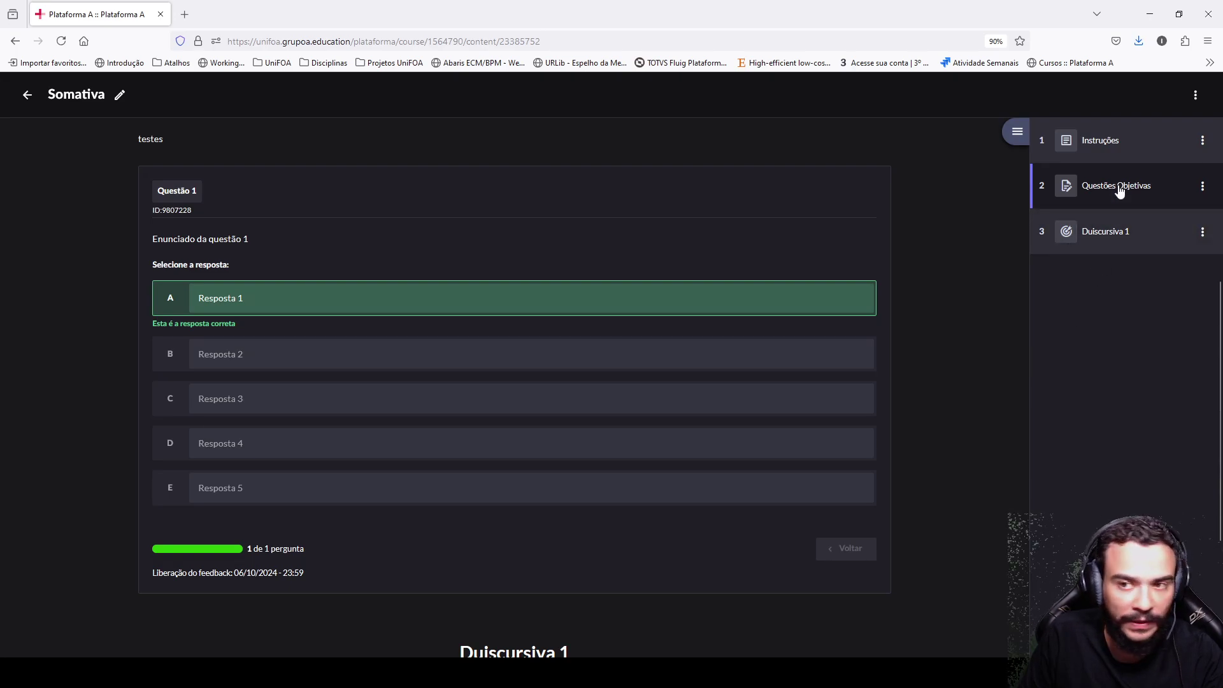
Step: Open the Somativa module's configuration and bring up its grade model for adjustment
left_click(1193, 101)
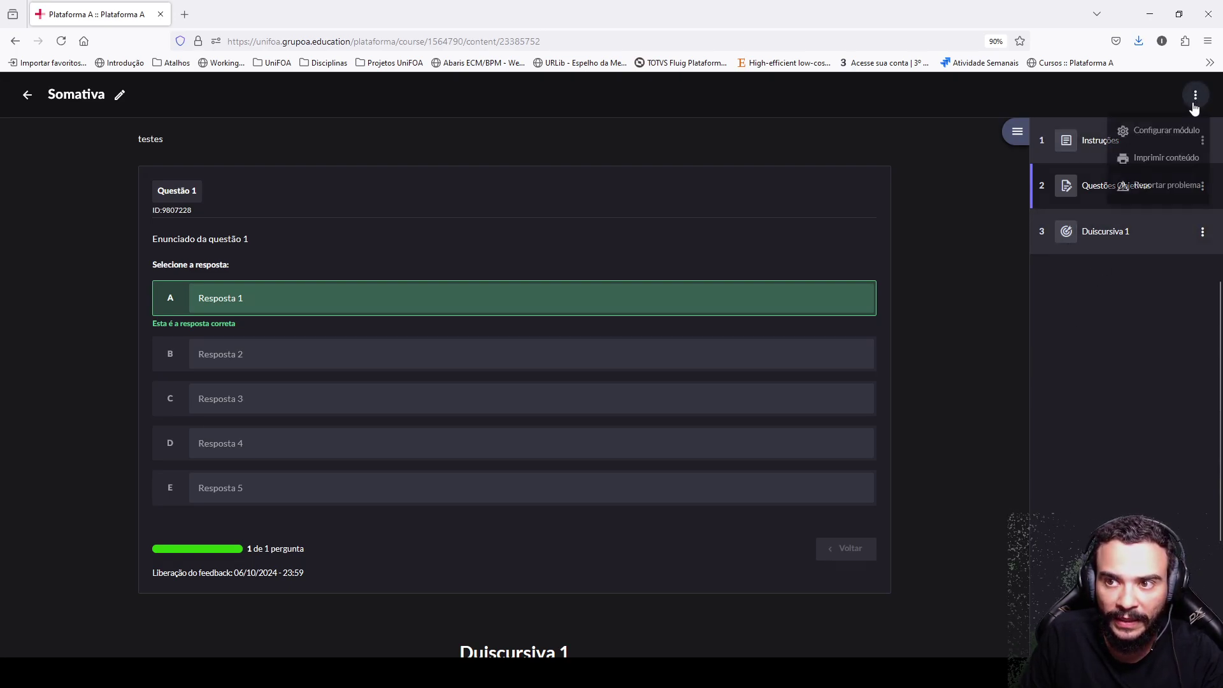
left_click(1167, 129)
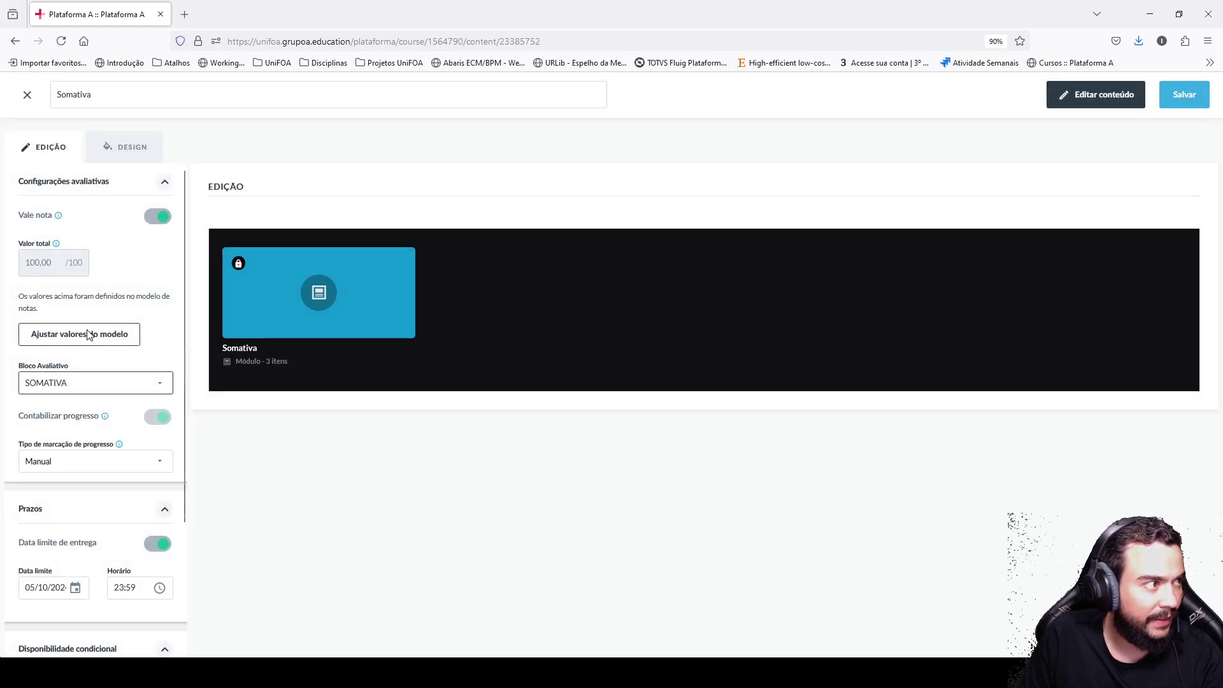
left_click(87, 336)
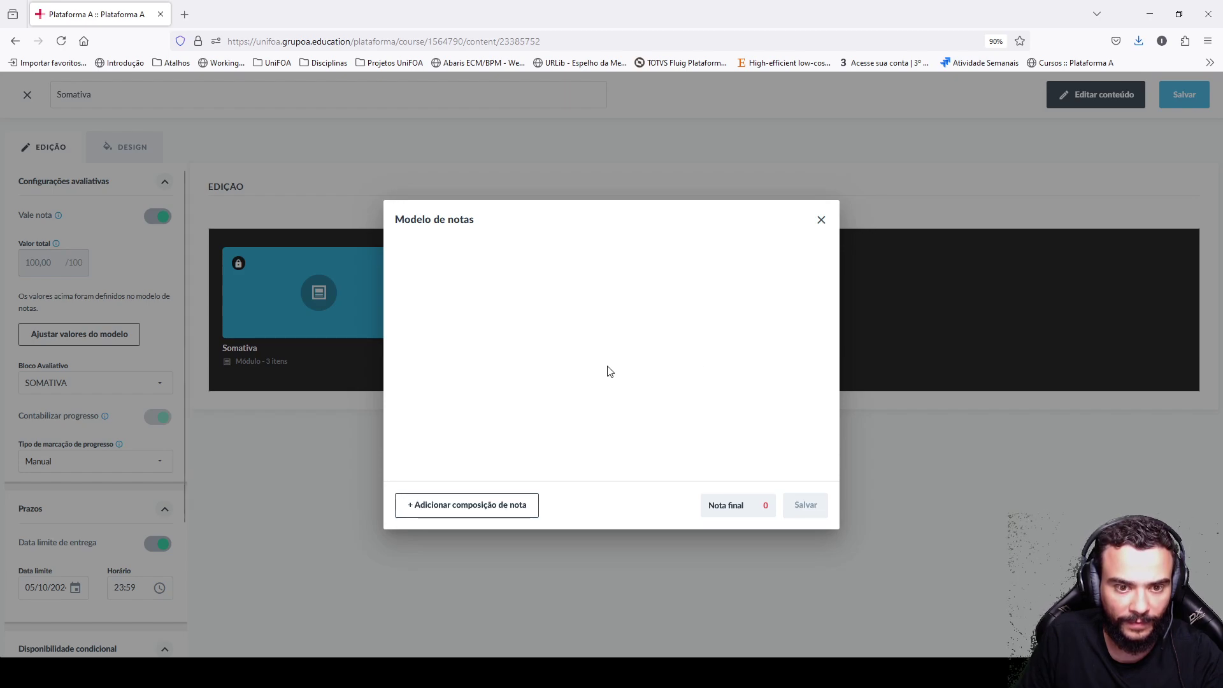
Step: Add an Atividade composition to the grade model, assign it to Questões Objetivas and set its weight to 8
left_click(475, 511)
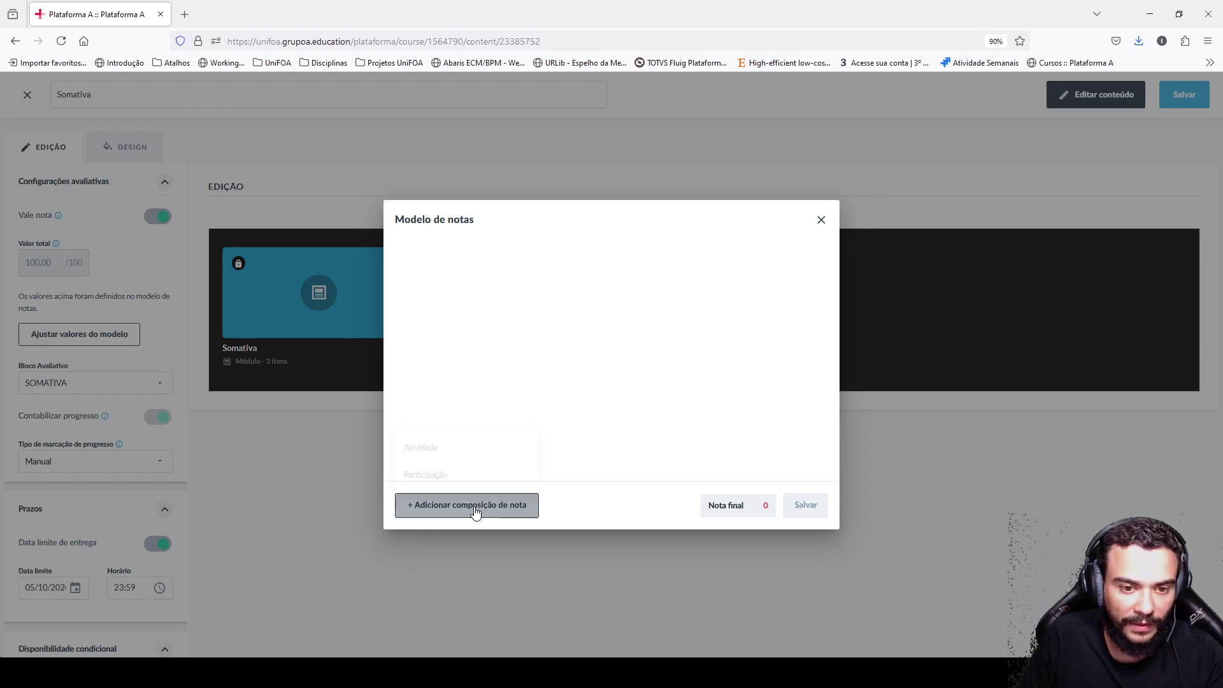
left_click(427, 449)
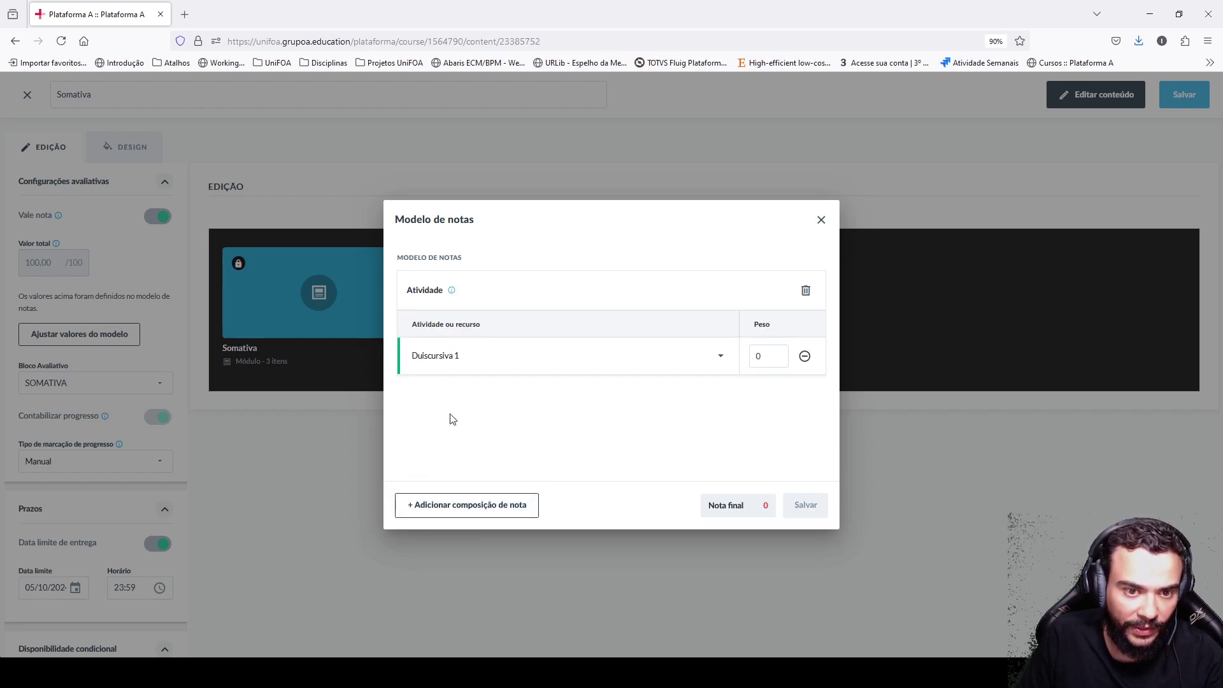
left_click(715, 363)
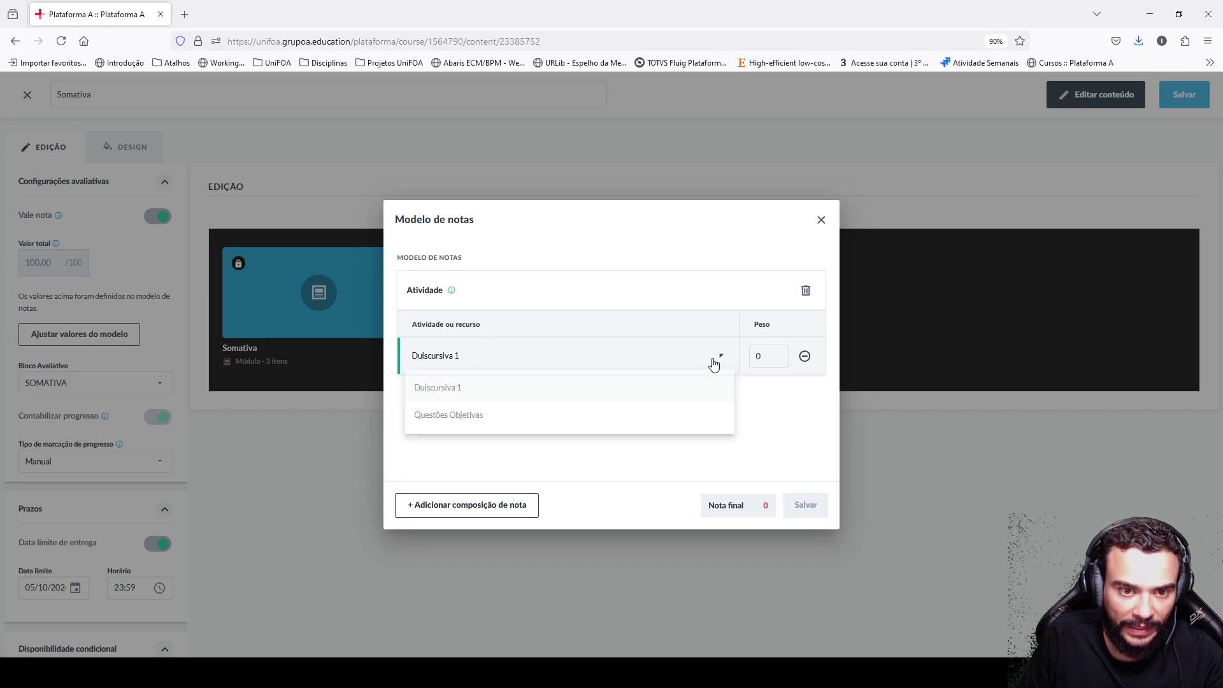
left_click(669, 415)
key("BackSpace")
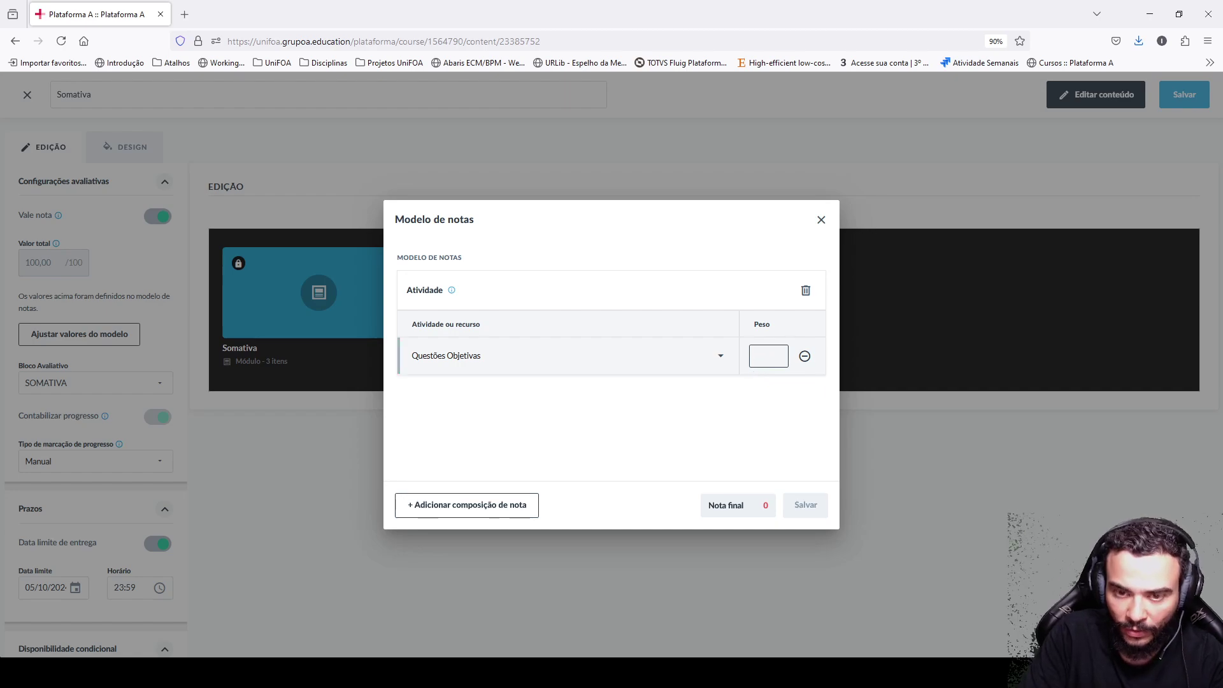
type("8")
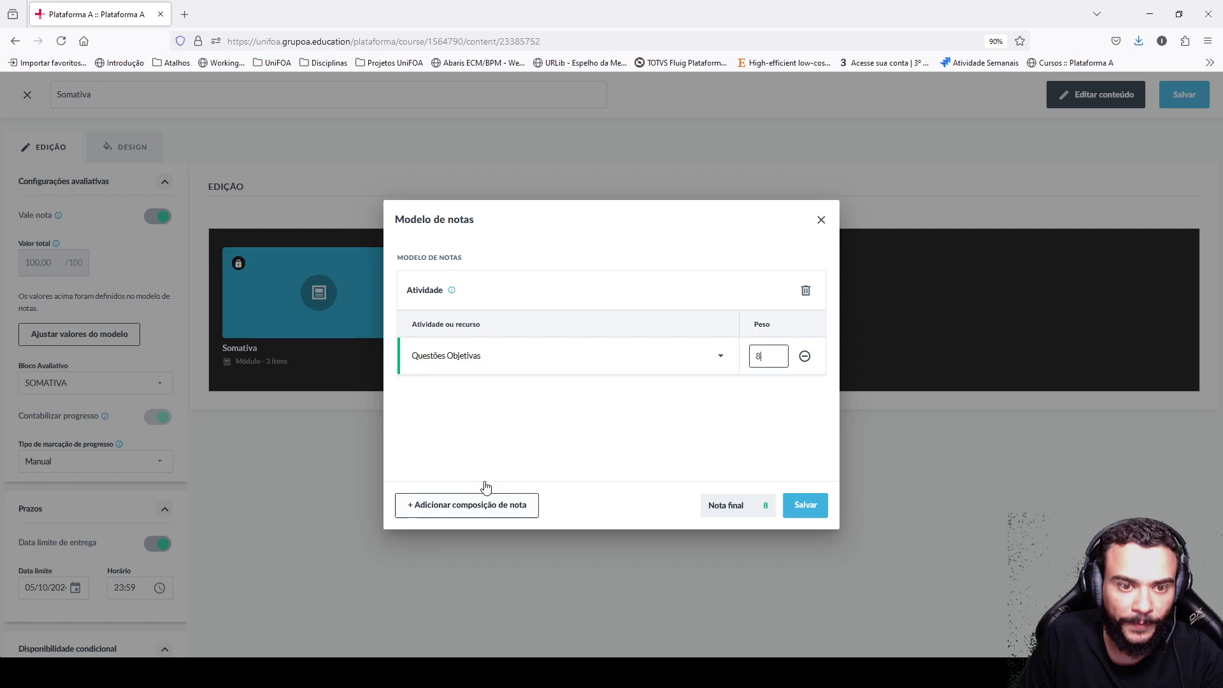
Step: Add a second Atividade composition for Duiscursiva 1 and set its weight to 2
left_click(460, 500)
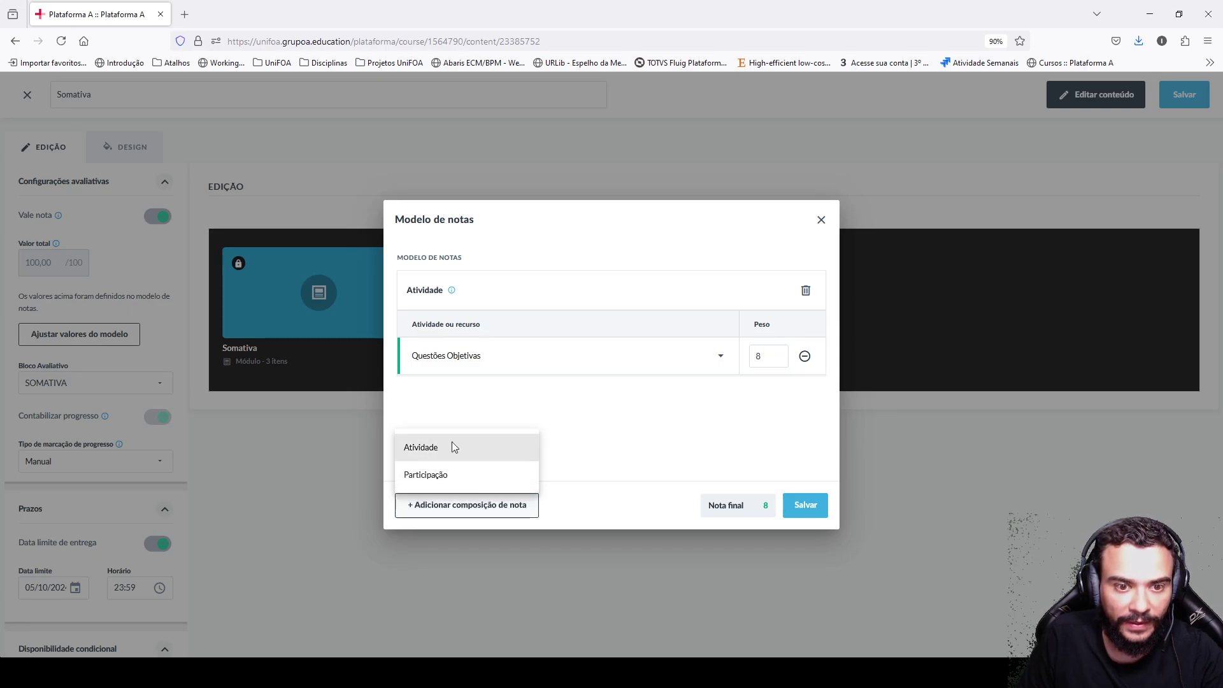
left_click(454, 448)
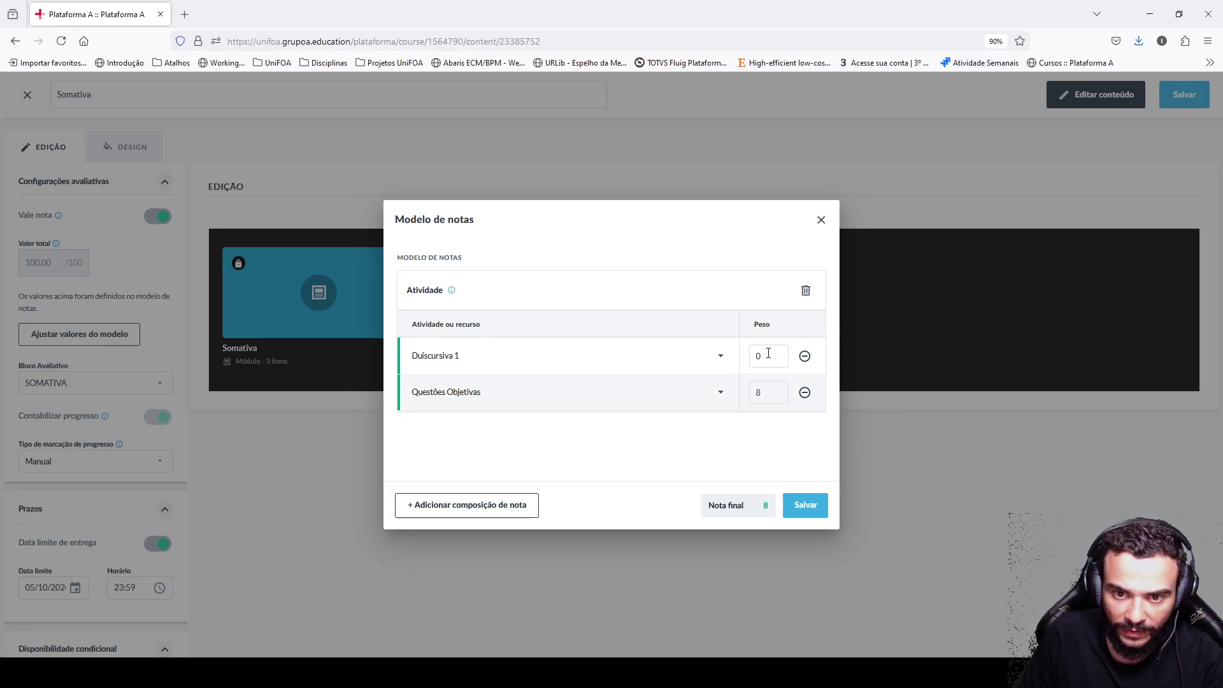
left_click(768, 355)
key("BackSpace")
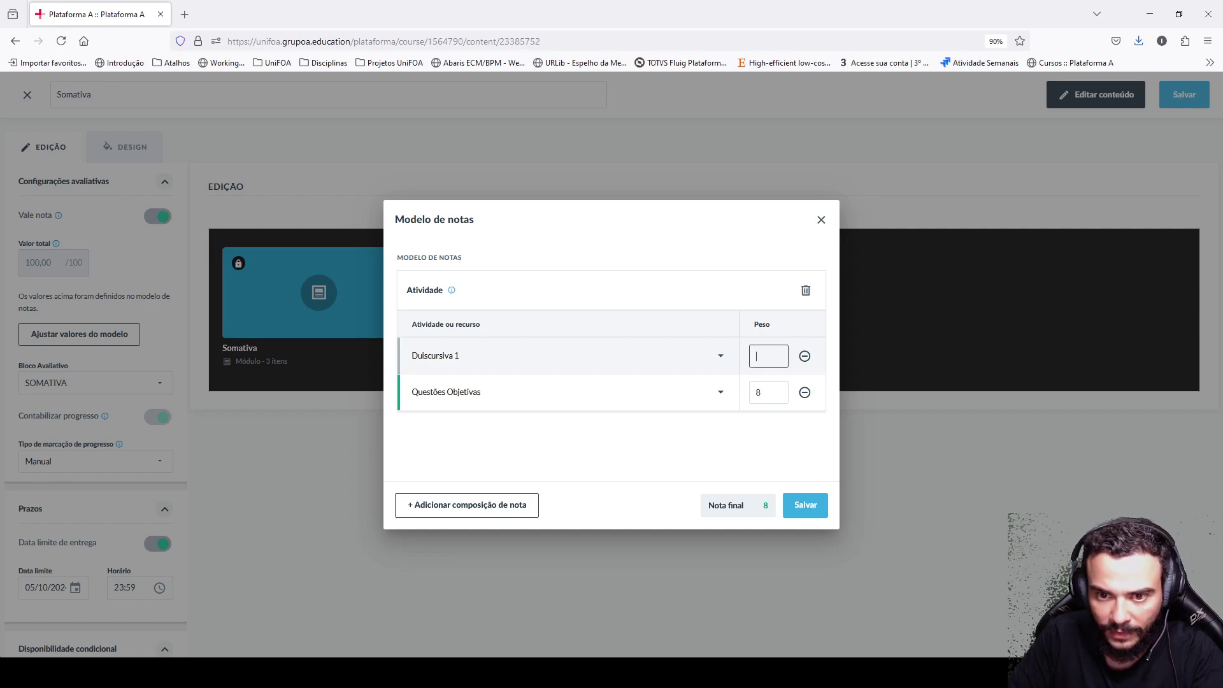
type("2")
Step: Save the grade model and the Somativa module settings, then return to the module content
left_click(804, 505)
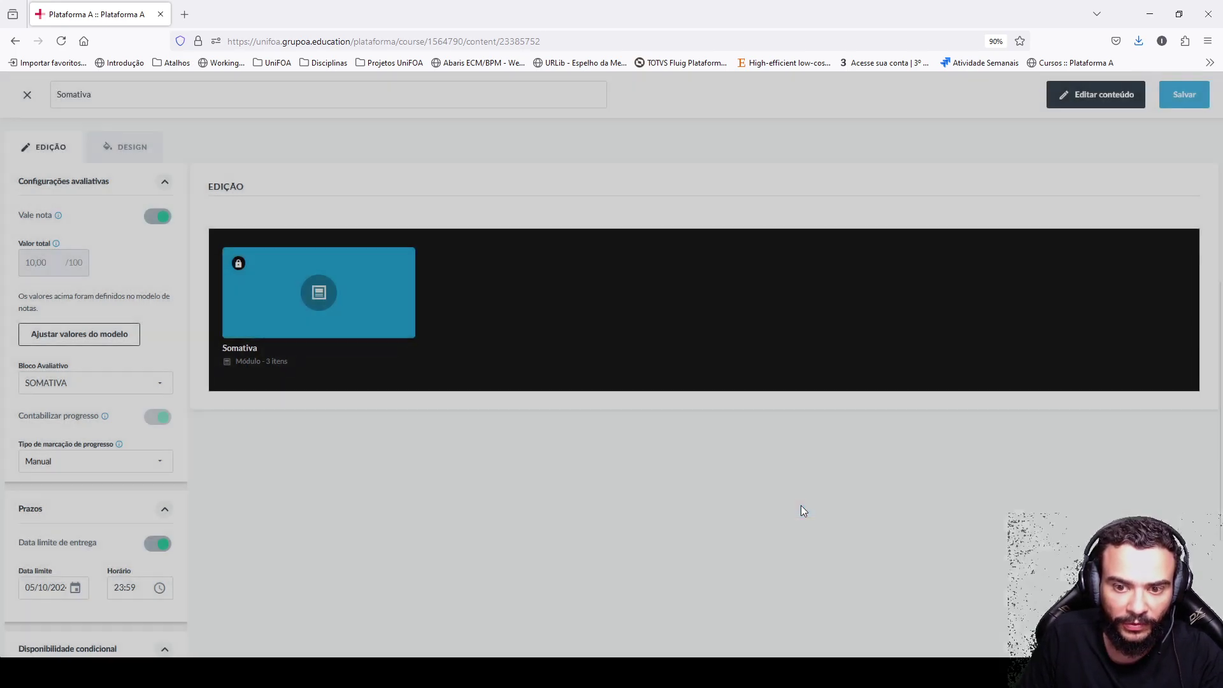
left_click(1194, 103)
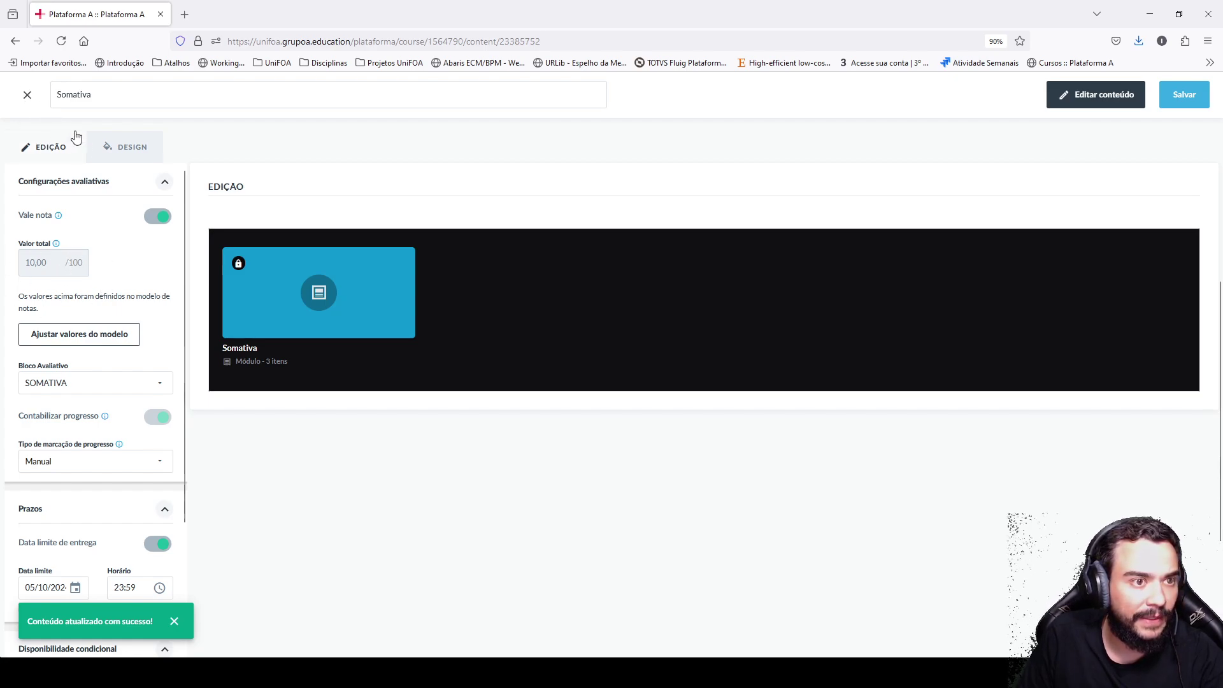
left_click(48, 99)
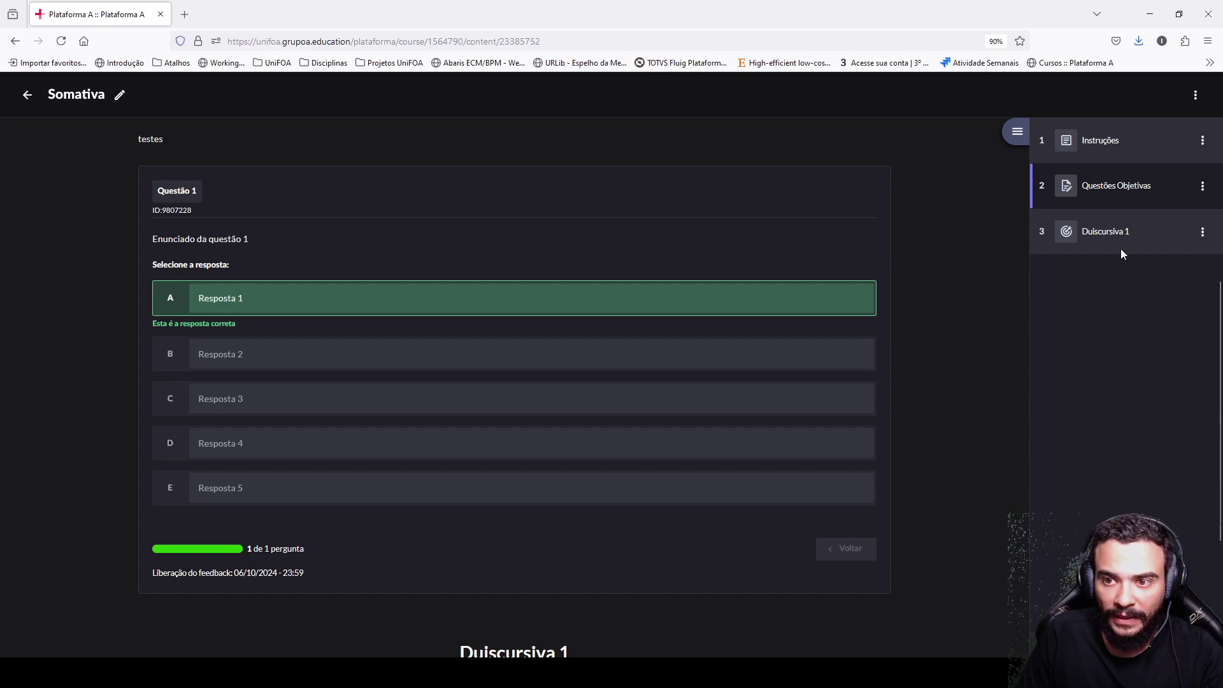
Step: Edit Questões Objetivas and add a question before the existing one, with the statement "Enunciado da questão 2" and Resposta 1 as correct
left_click(1111, 190)
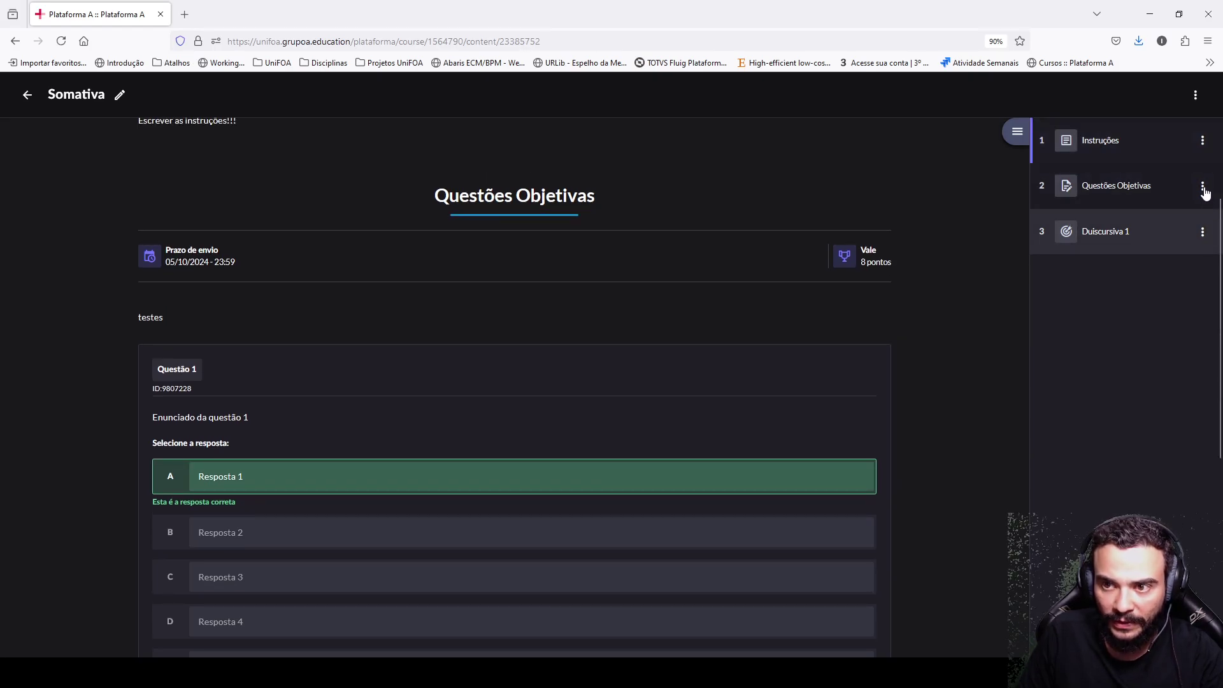
left_click(1202, 185)
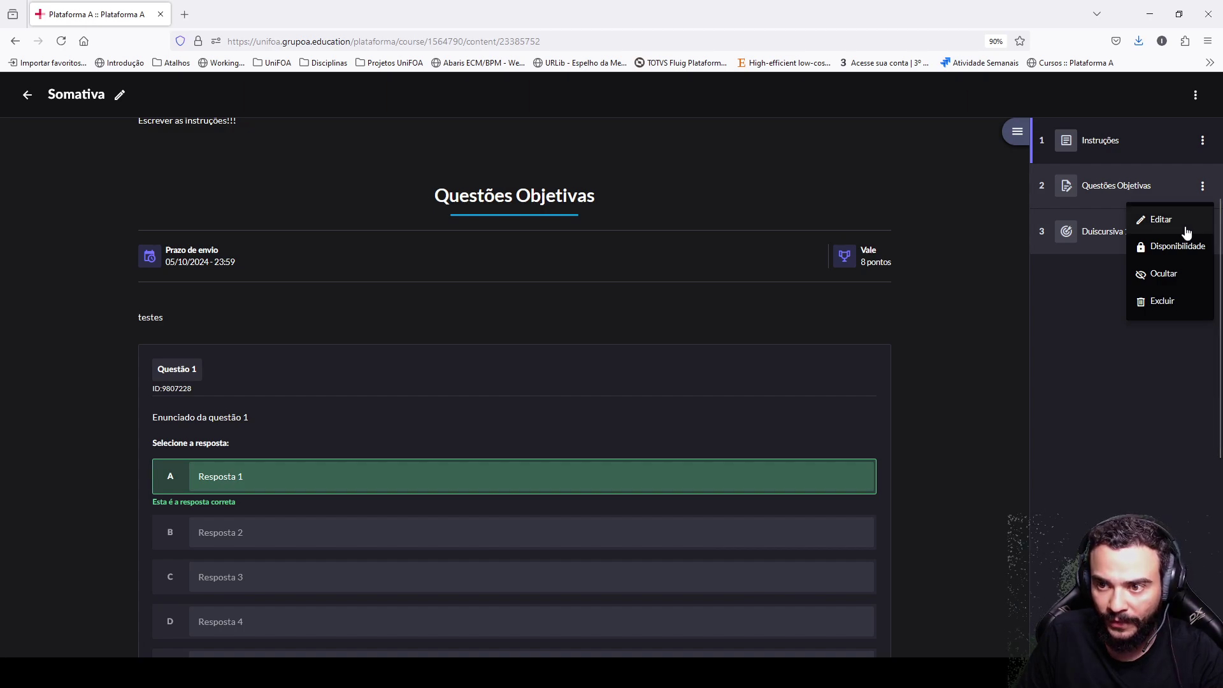
left_click(1185, 225)
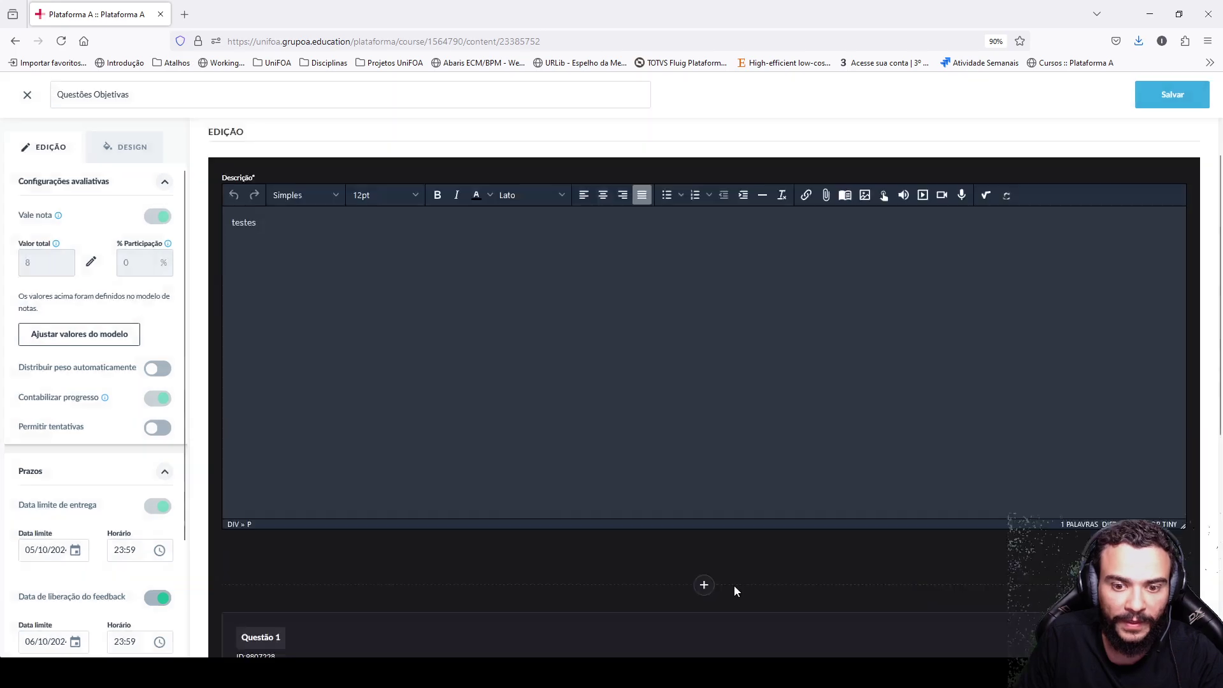
scroll(732, 583, "down", 3)
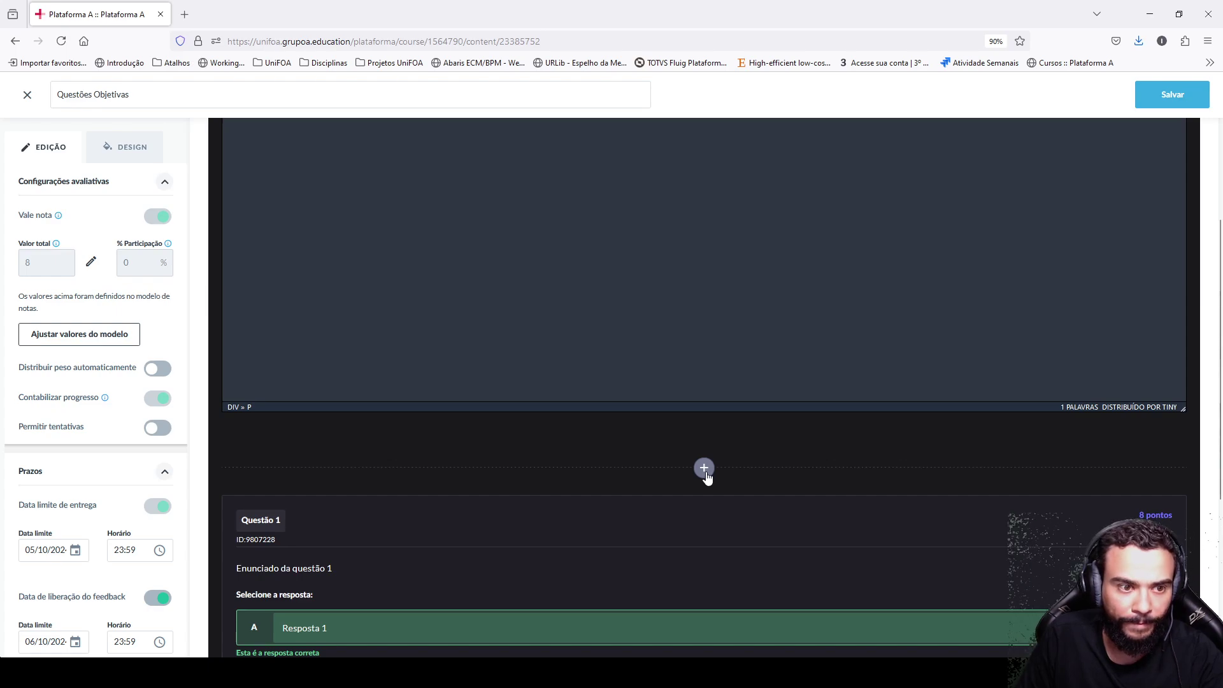
left_click(705, 471)
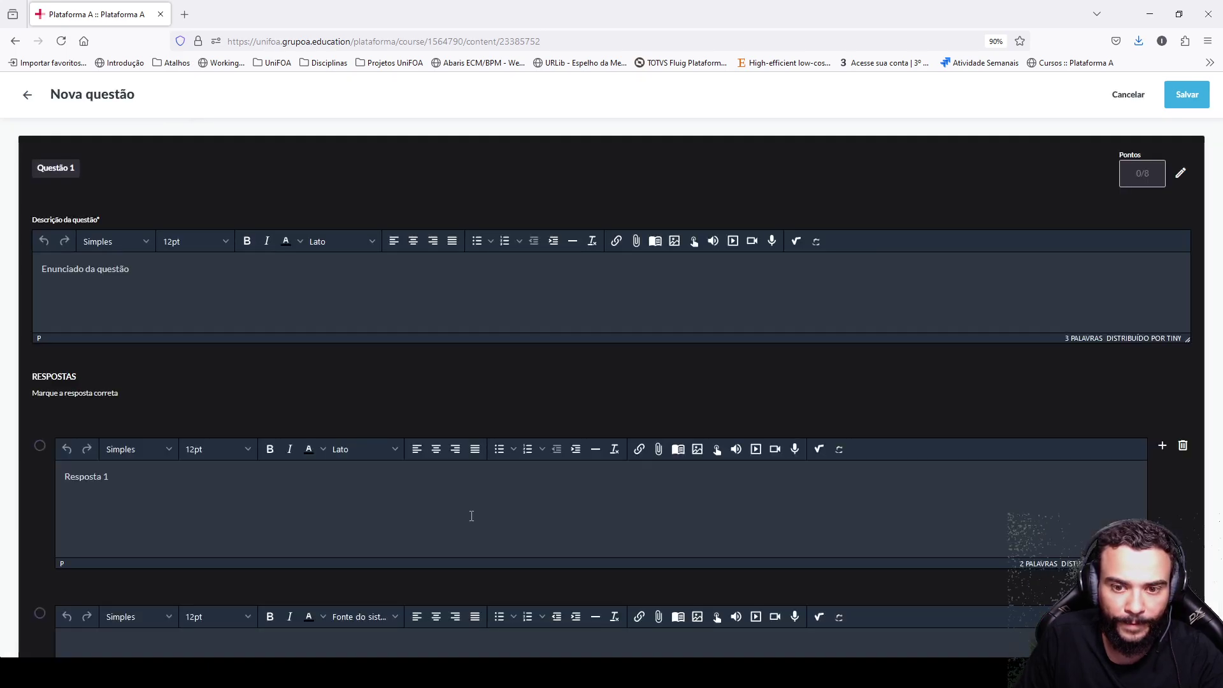
left_click(206, 273)
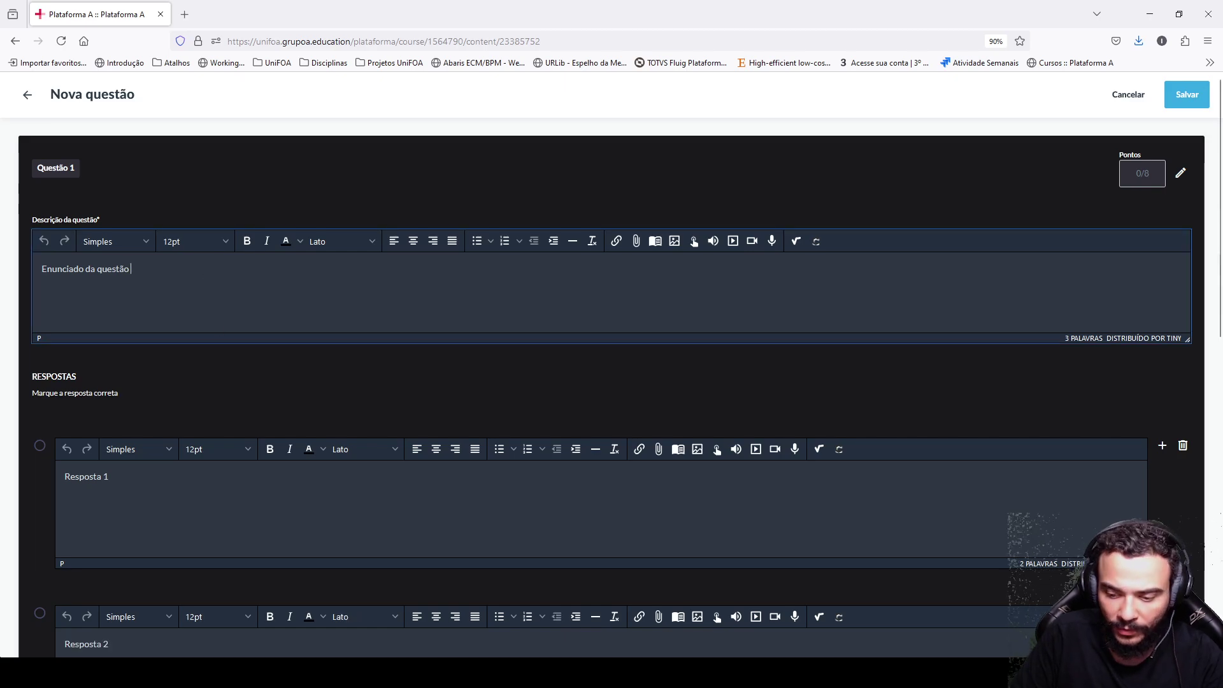
type("2")
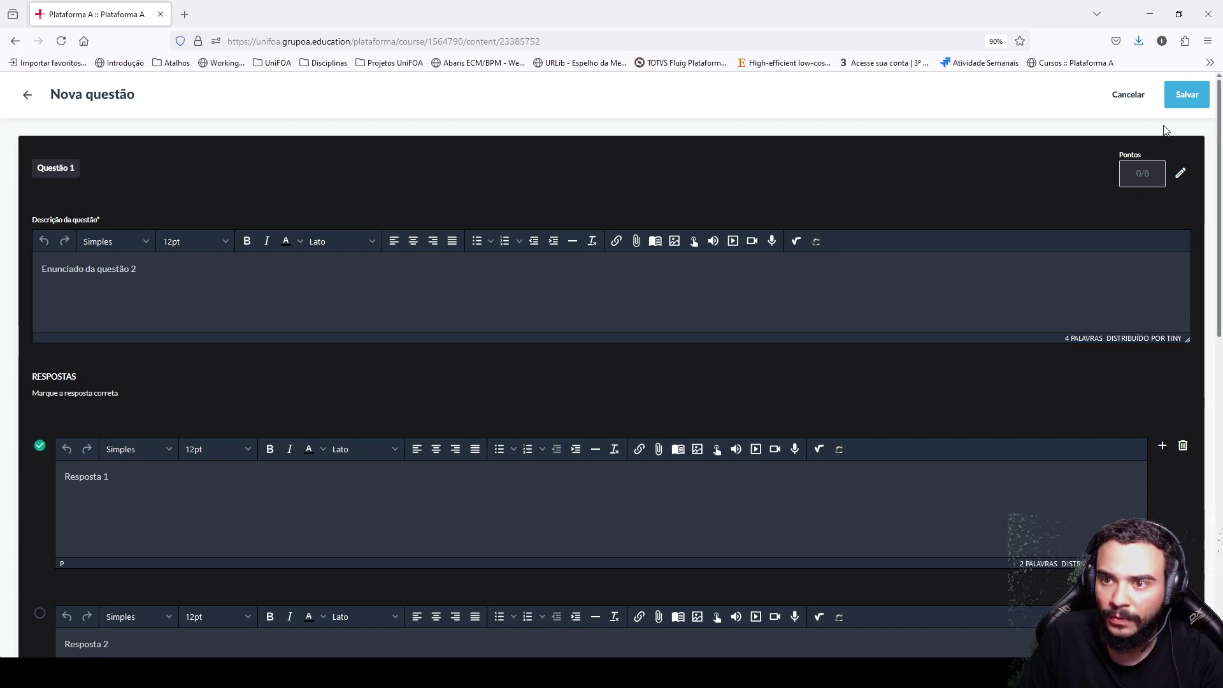
left_click(1189, 95)
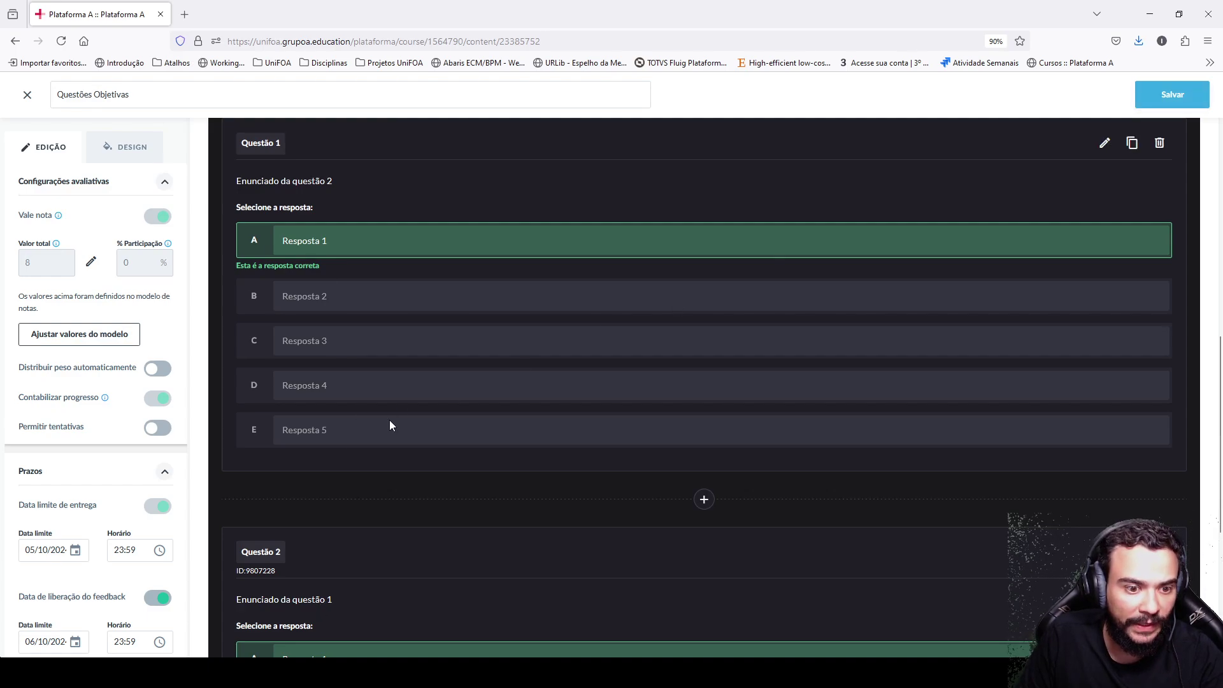
Step: Turn on automatic weight distribution for the questionnaire, check the points of both questions and save Questões Objetivas
scroll(692, 435, "up", 1)
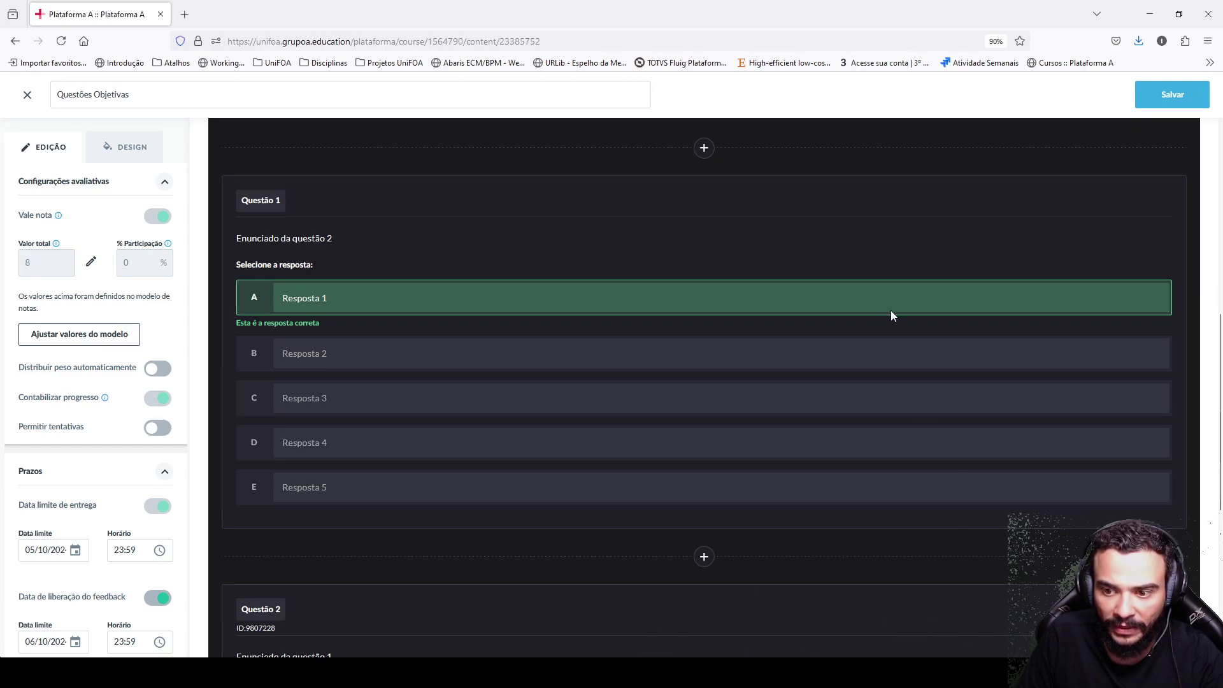
scroll(558, 326, "up", 2)
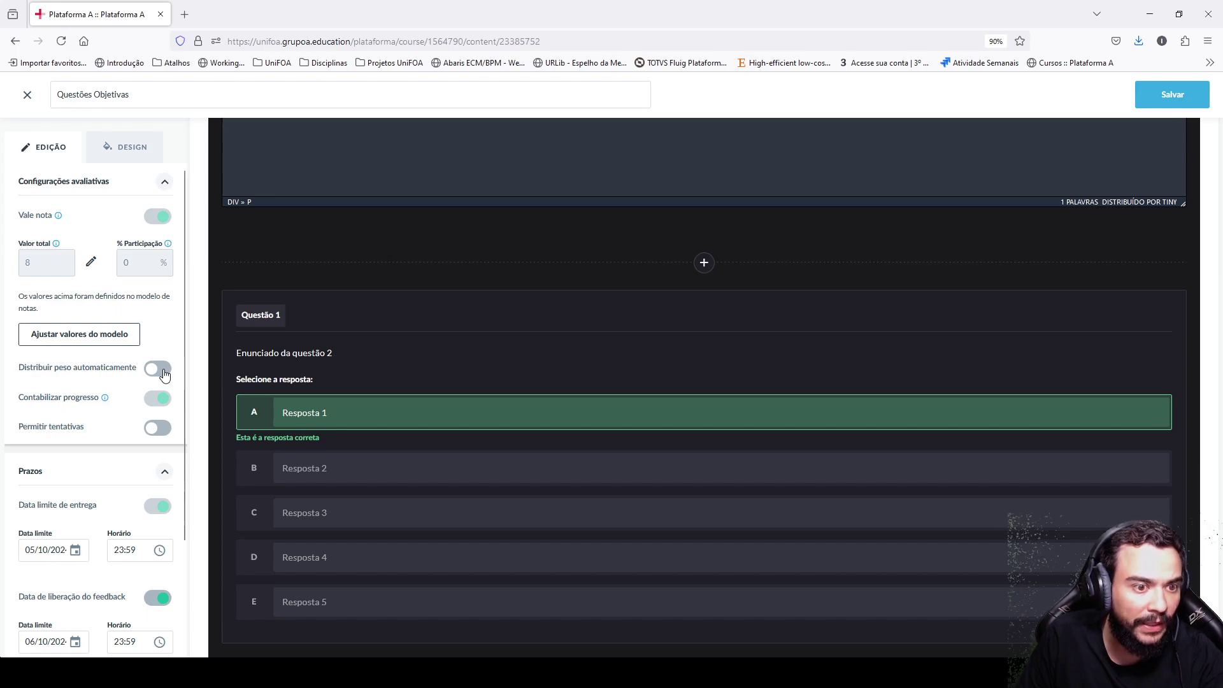
left_click(162, 370)
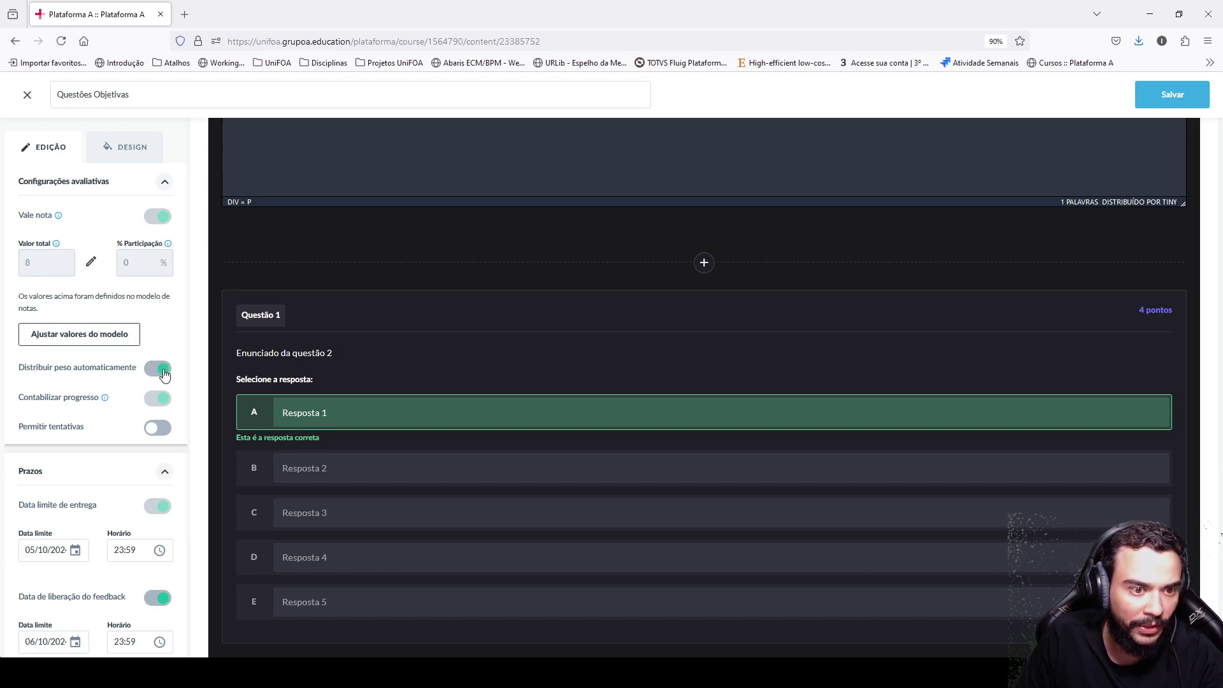
mouse_move(1113, 338)
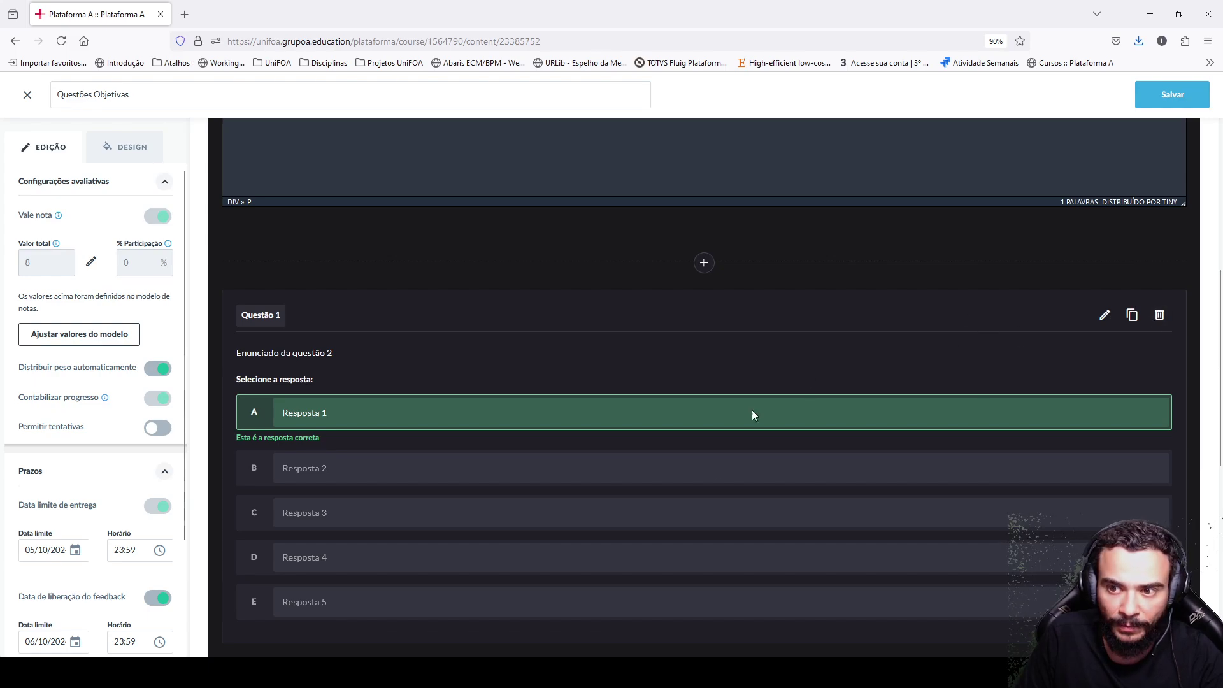
scroll(681, 498, "down", 4)
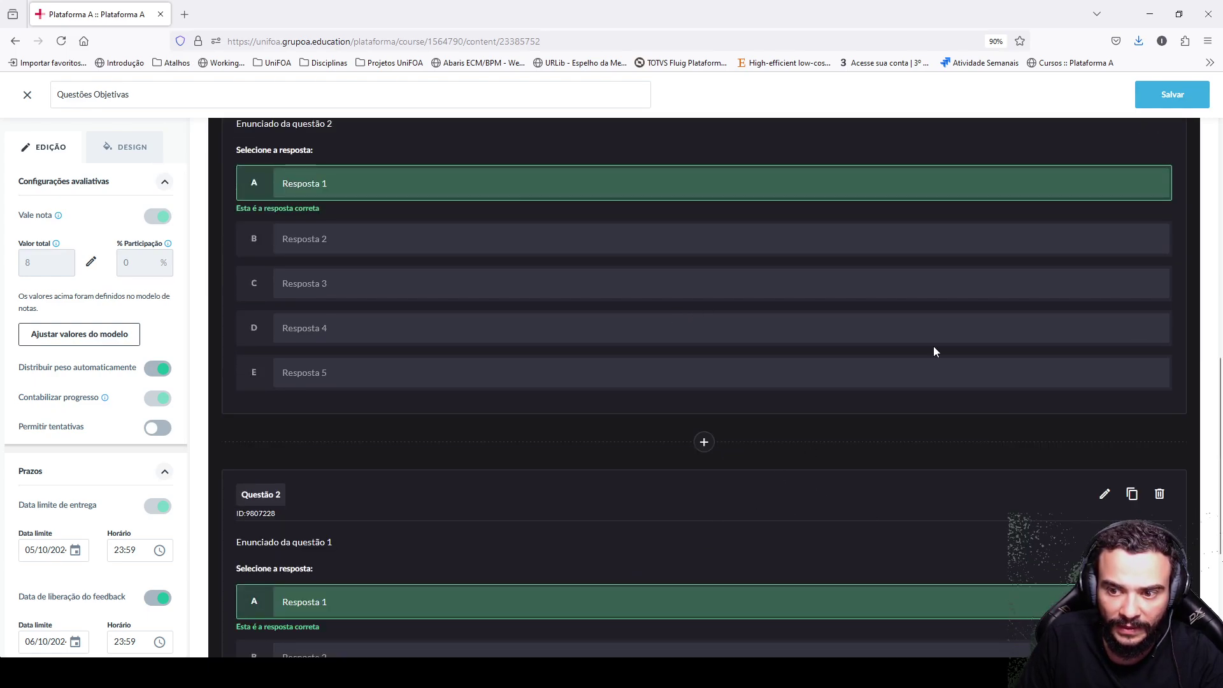
left_click(1155, 103)
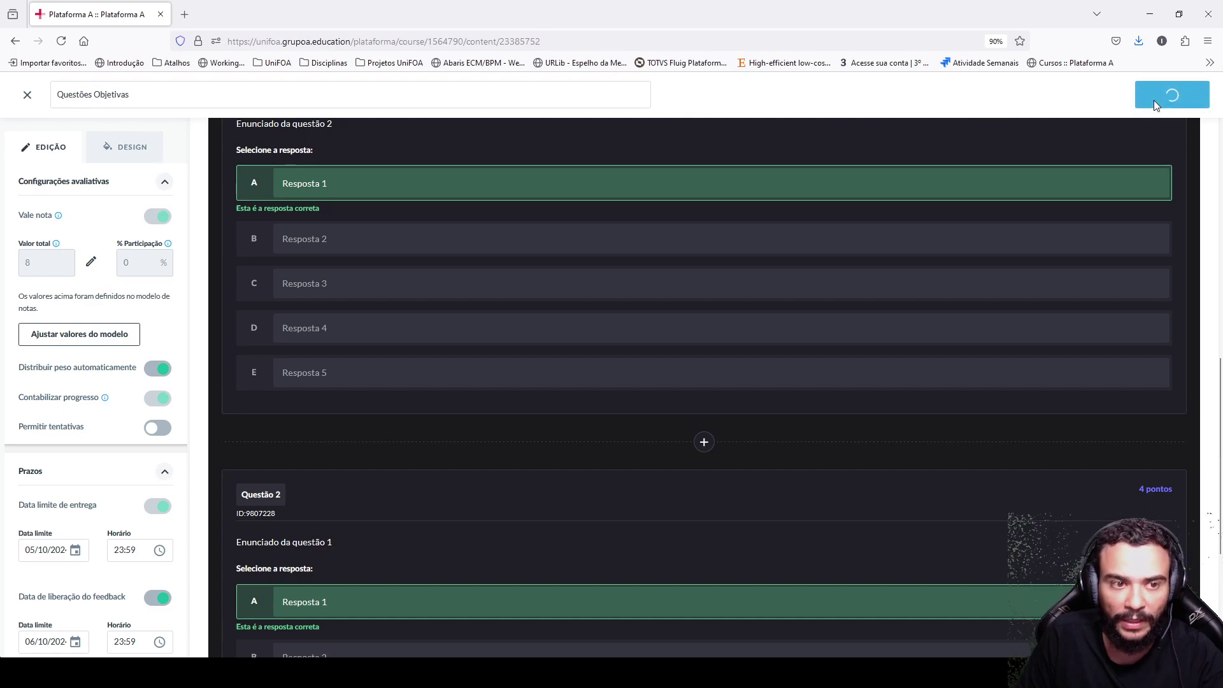